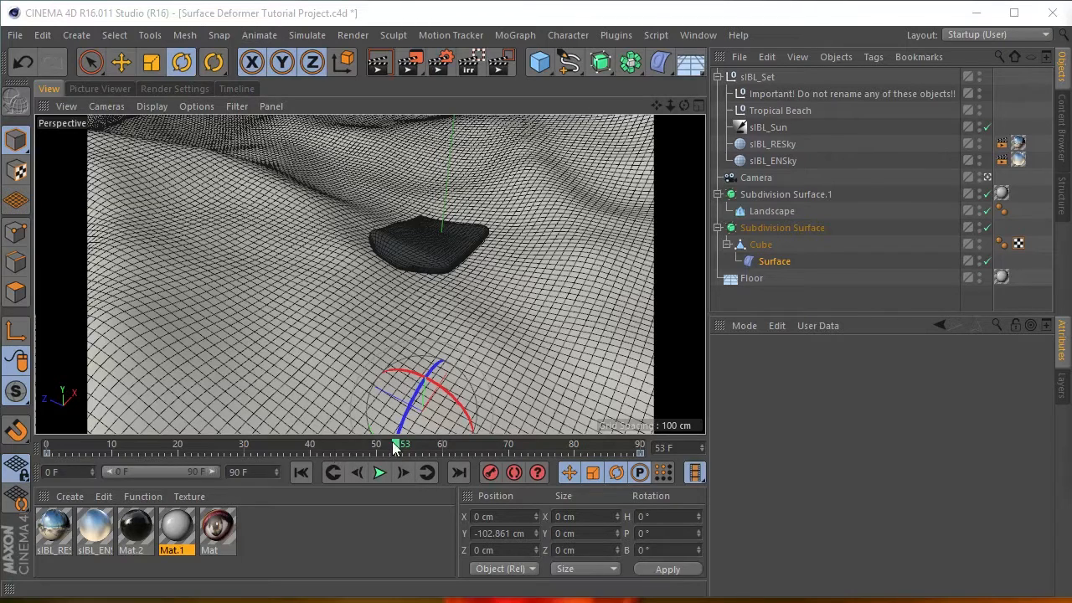
- Preview the cube's motion over the landscape by scrubbing the timeline, and close the Surface Deformer Tutorial Project without saving
{"action": "left_click", "coordinate": [301, 444]}
{"action": "left_click_drag", "start_coordinate": [302, 444], "coordinate": [477, 403]}
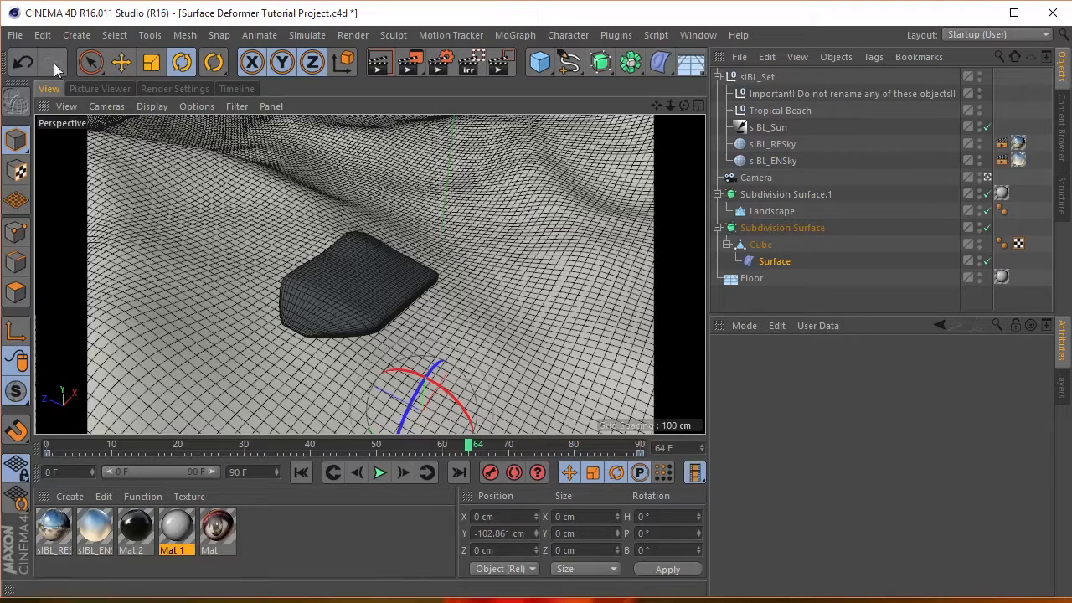
{"action": "left_click", "coordinate": [15, 35]}
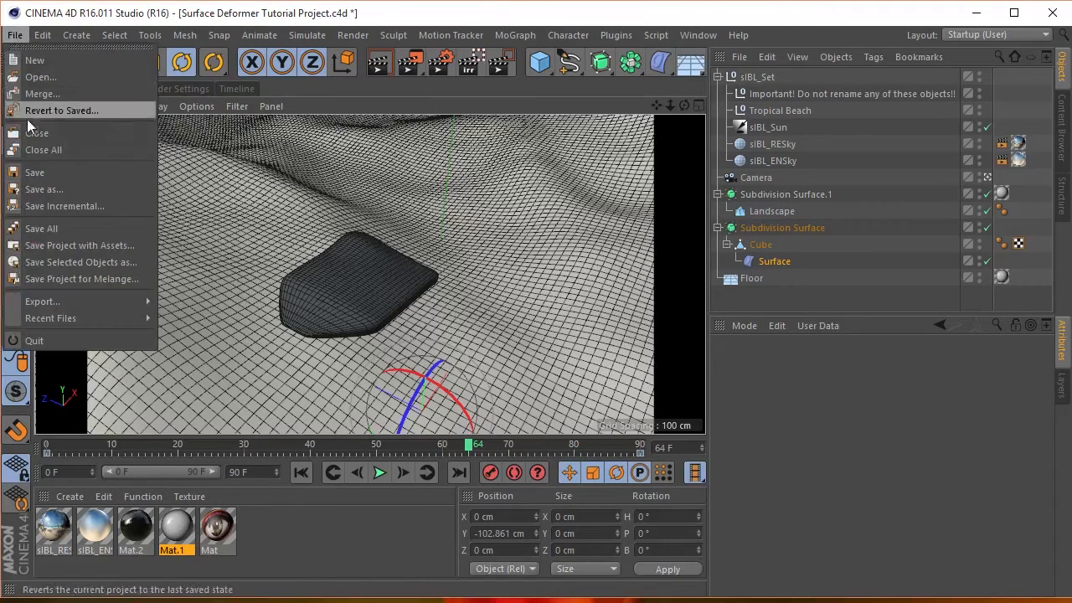
{"action": "left_click", "coordinate": [39, 133]}
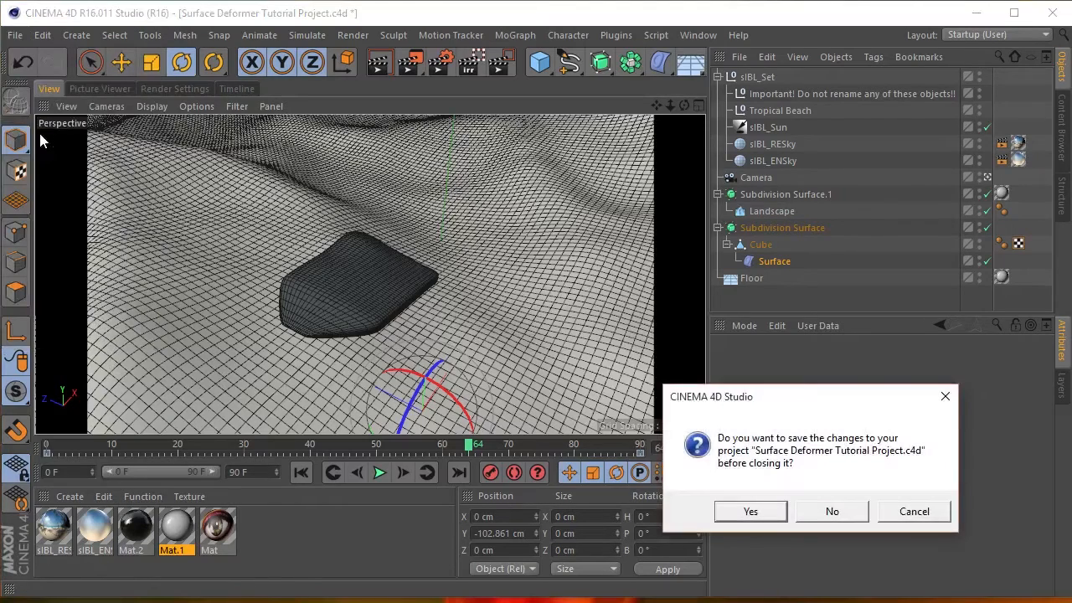
{"action": "left_click", "coordinate": [854, 513]}
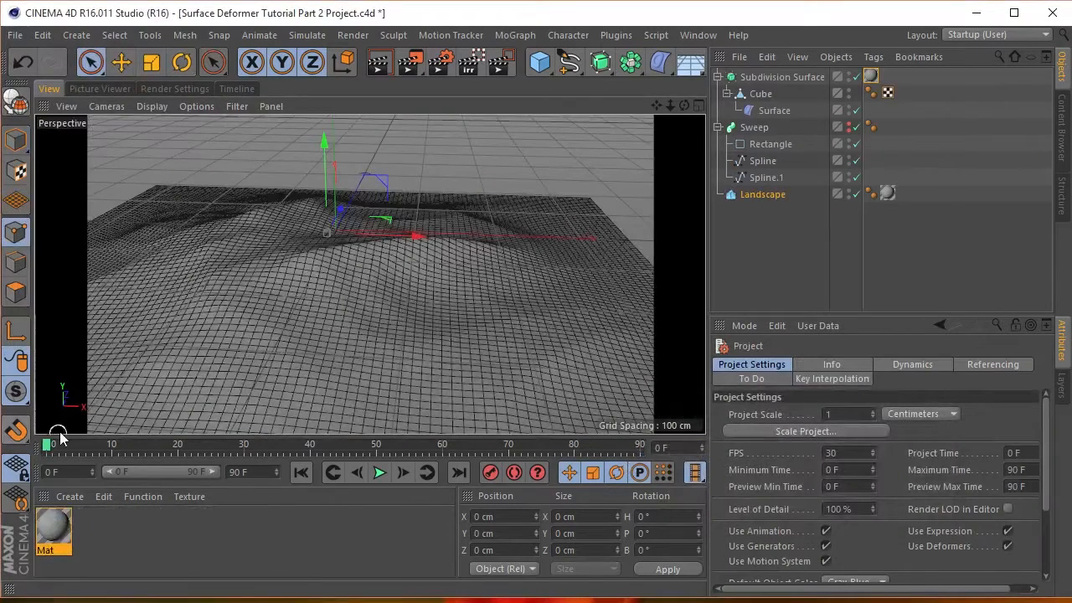
- Disable the Sweep object in the Part 2 project and collapse its child objects
{"action": "left_click_drag", "start_coordinate": [49, 449], "coordinate": [9, 460]}
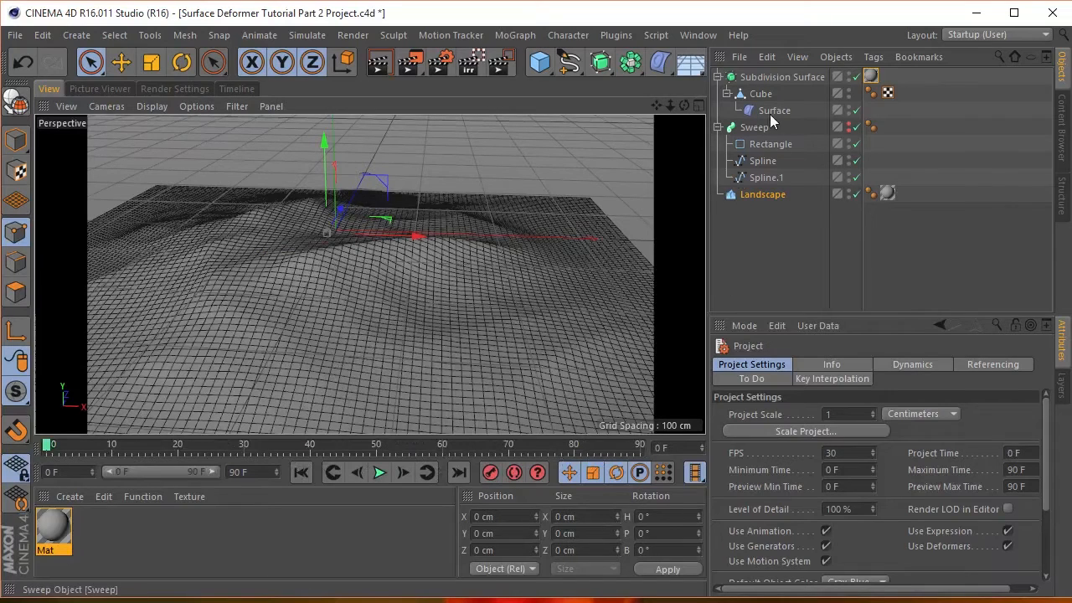
{"action": "left_click", "coordinate": [856, 128]}
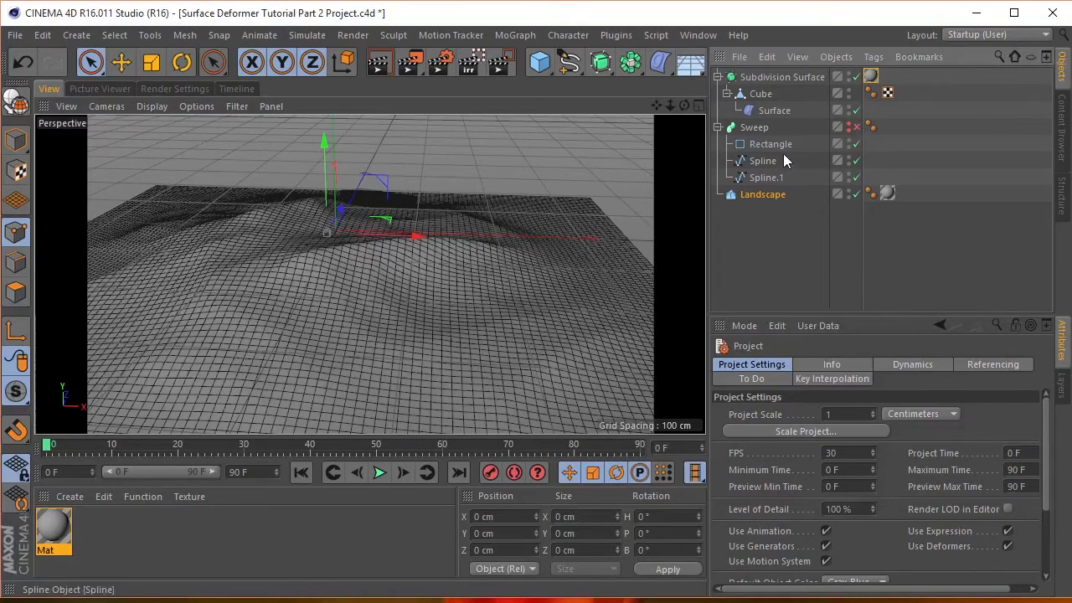
{"action": "left_click", "coordinate": [717, 127]}
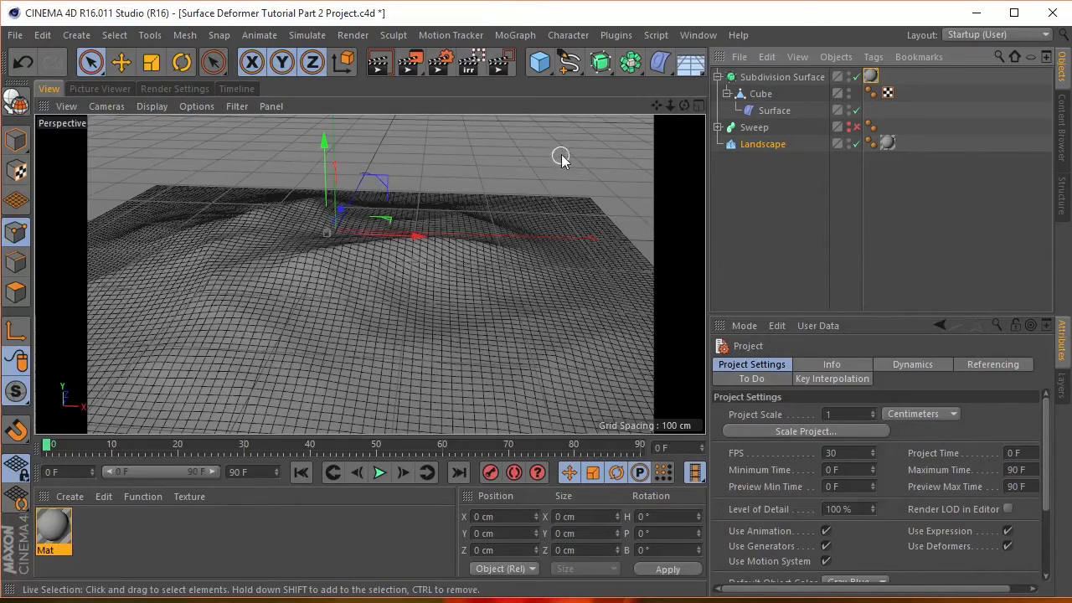
- Start a Cubic spline in the Top view, placing its first point at about X -163 cm, Z 223 cm
{"action": "left_click", "coordinate": [698, 105]}
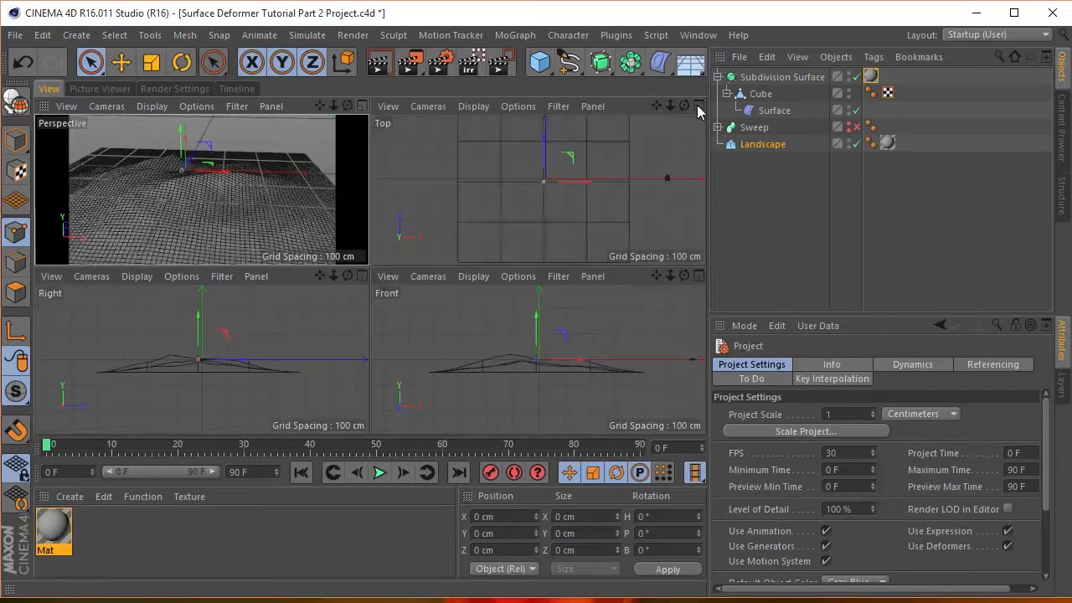
{"action": "left_click", "coordinate": [698, 106]}
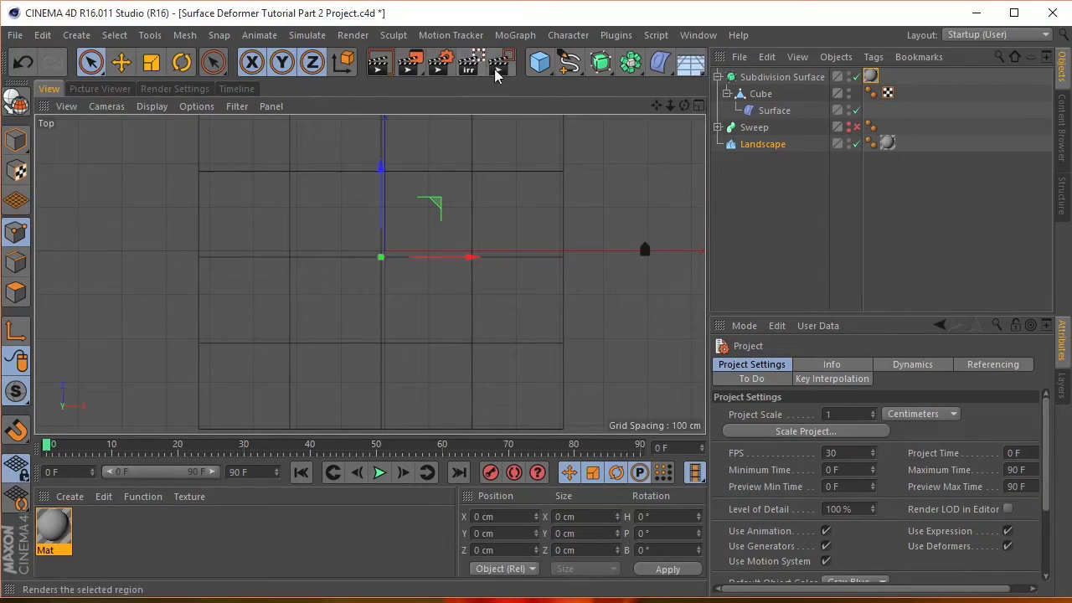
{"action": "left_click", "coordinate": [573, 63]}
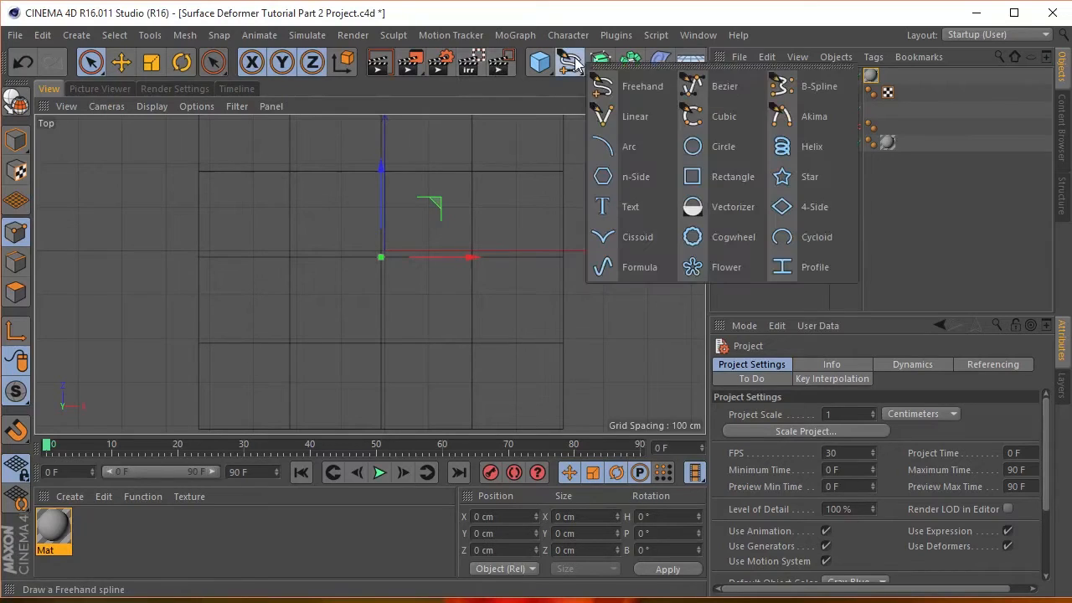
{"action": "left_click", "coordinate": [721, 117]}
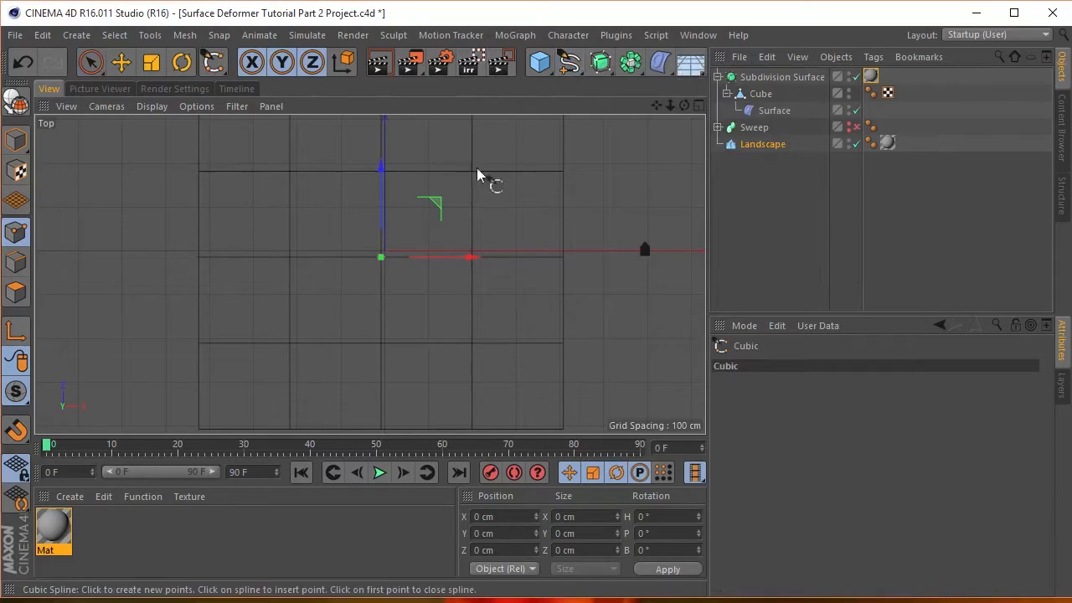
{"action": "left_click", "coordinate": [314, 155]}
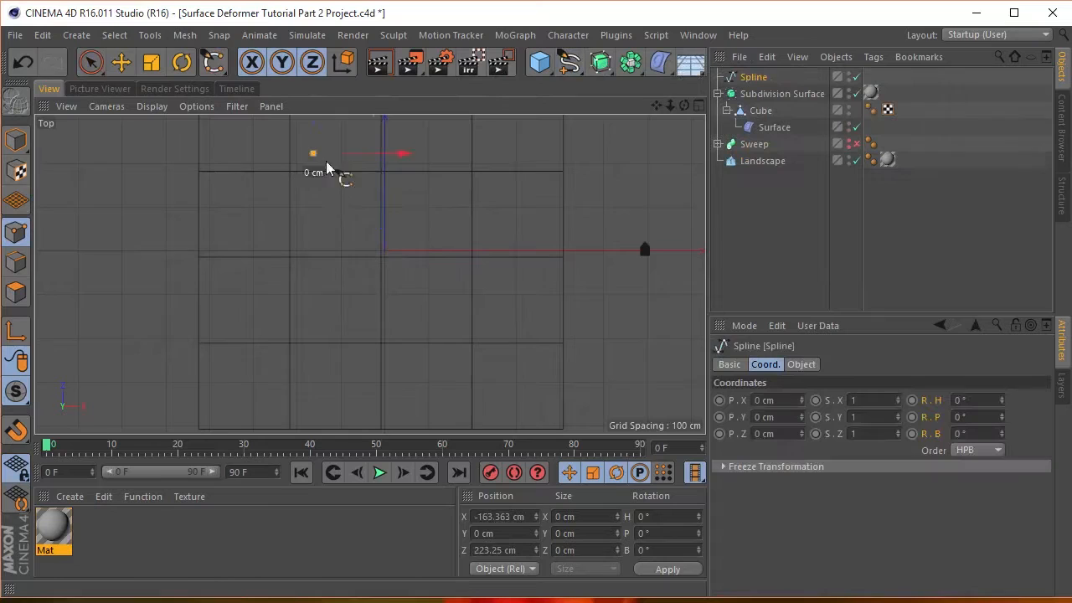
{"action": "left_click", "coordinate": [416, 221]}
{"action": "left_click", "coordinate": [341, 318]}
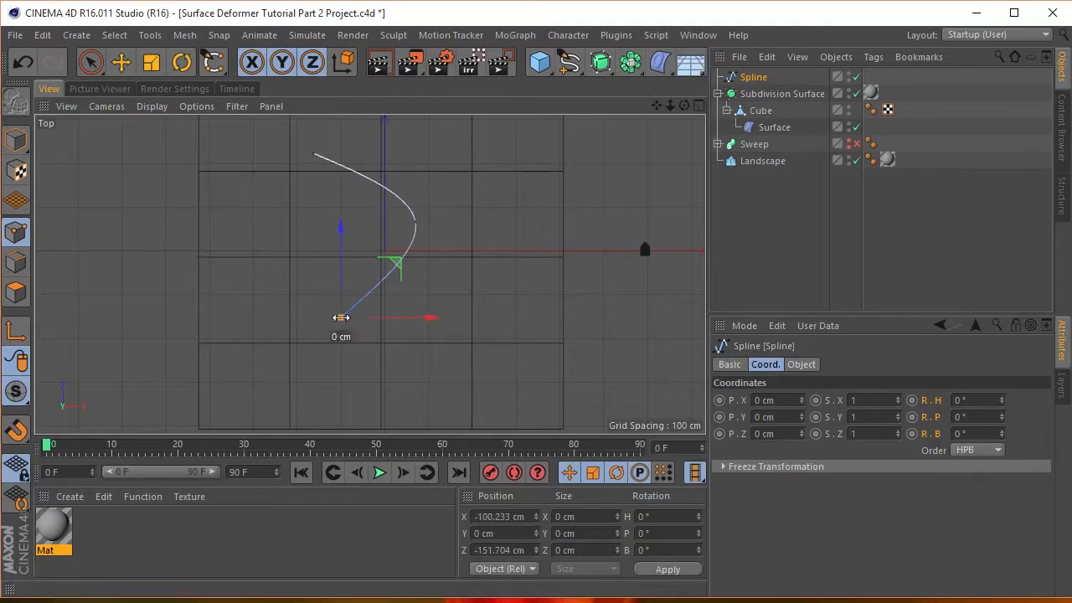
{"action": "left_click", "coordinate": [399, 396]}
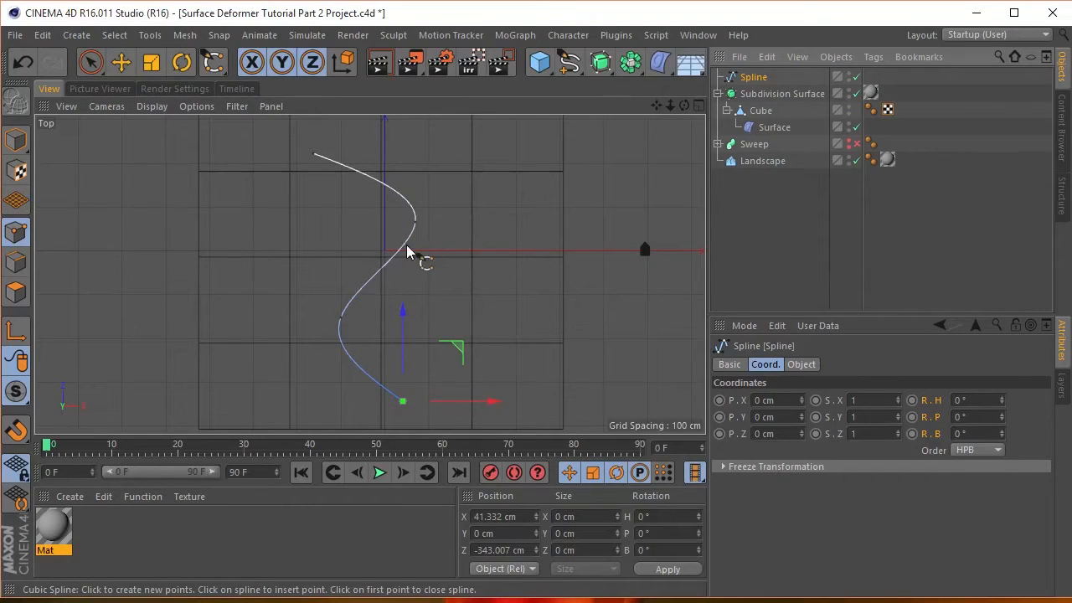
{"action": "key", "text": "ctrl+z"}
{"action": "key", "text": "ctrl+z"}
{"action": "key", "text": "ctrl+z"}
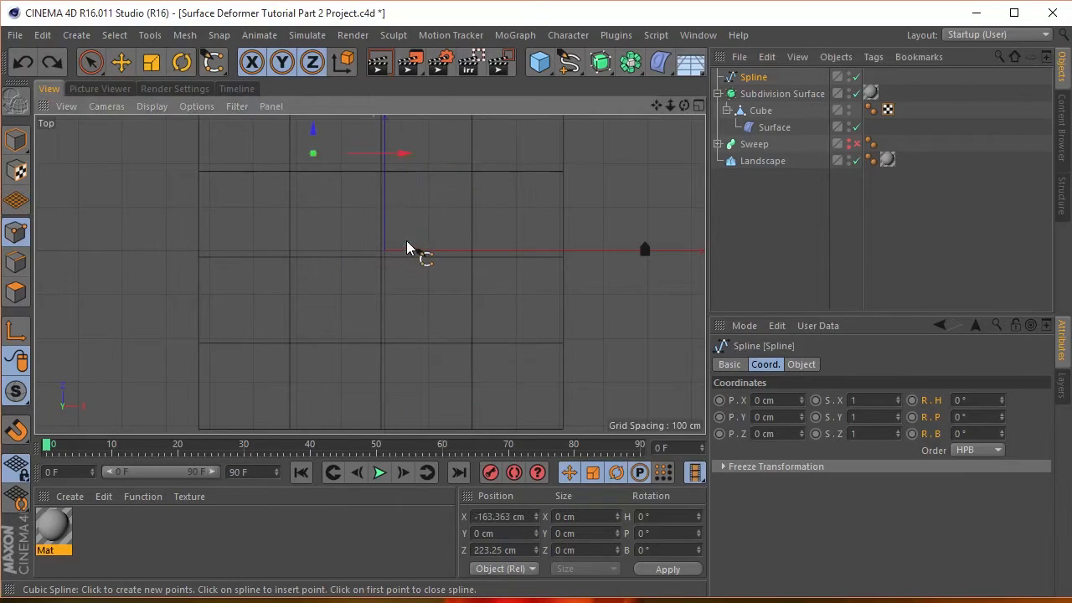
- Draw the spline as a winding path across the landscape with nine more points, ending at about X 1 cm, Z -374 cm
{"action": "left_click", "coordinate": [355, 165]}
{"action": "left_click", "coordinate": [403, 182]}
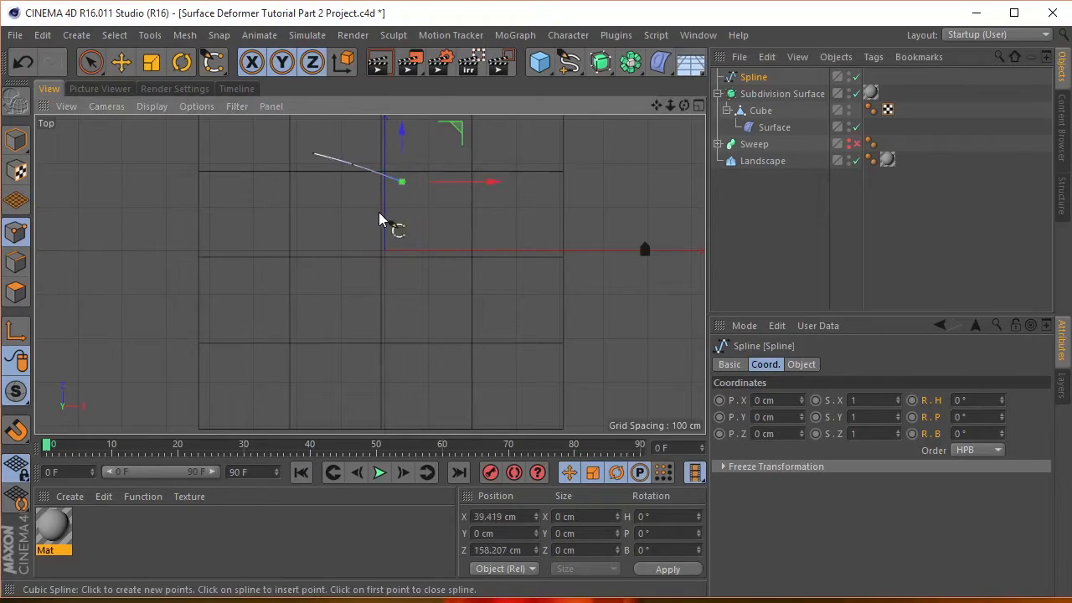
{"action": "left_click", "coordinate": [381, 220]}
{"action": "left_click", "coordinate": [346, 227]}
{"action": "left_click", "coordinate": [325, 263]}
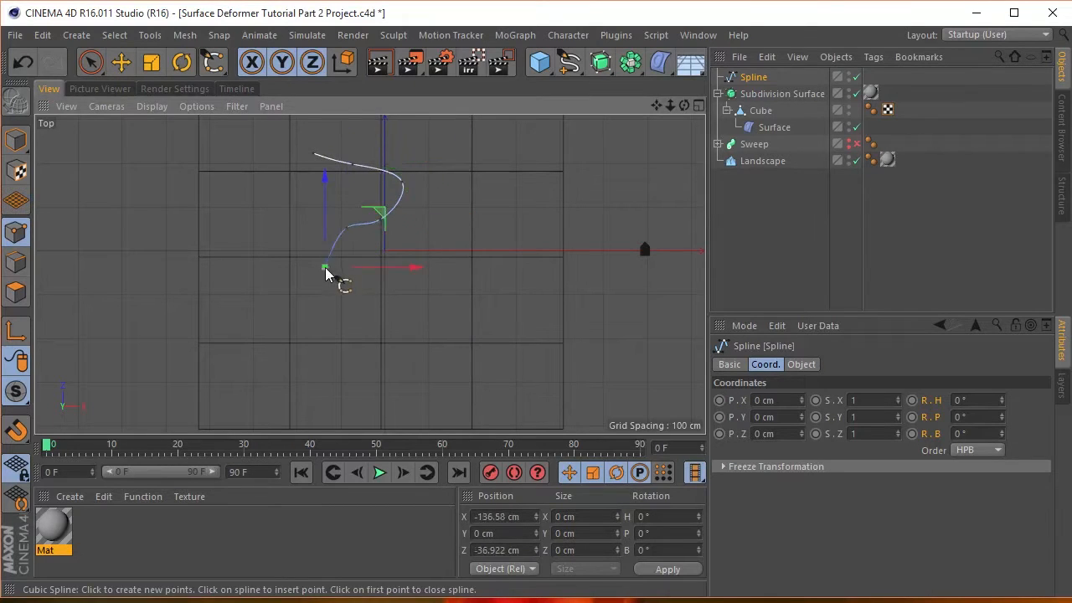
{"action": "left_click", "coordinate": [370, 299]}
{"action": "left_click", "coordinate": [392, 333]}
{"action": "left_click", "coordinate": [362, 376]}
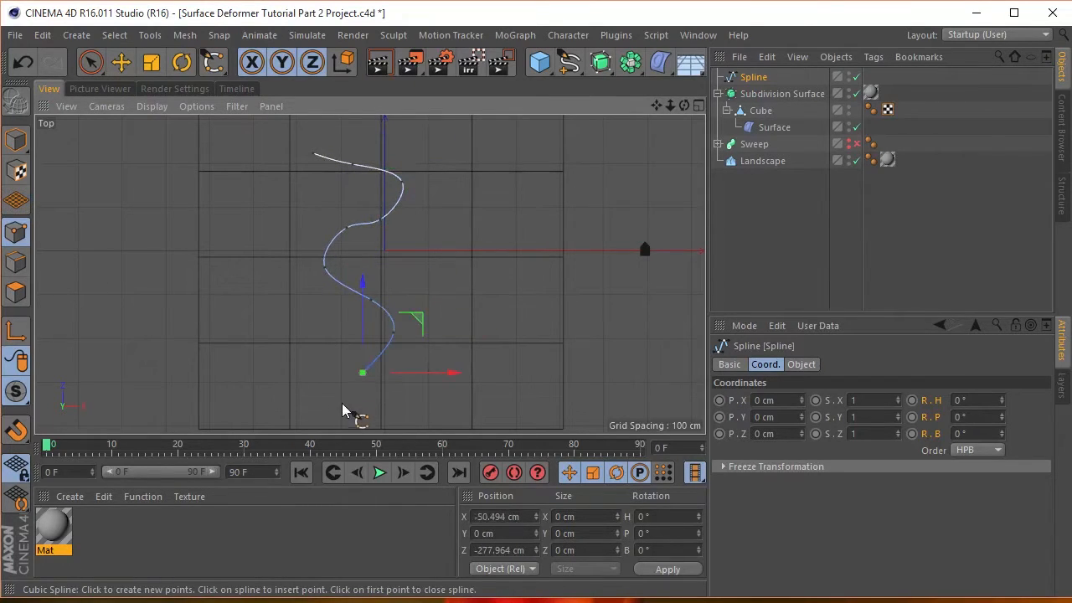
{"action": "left_click", "coordinate": [385, 414]}
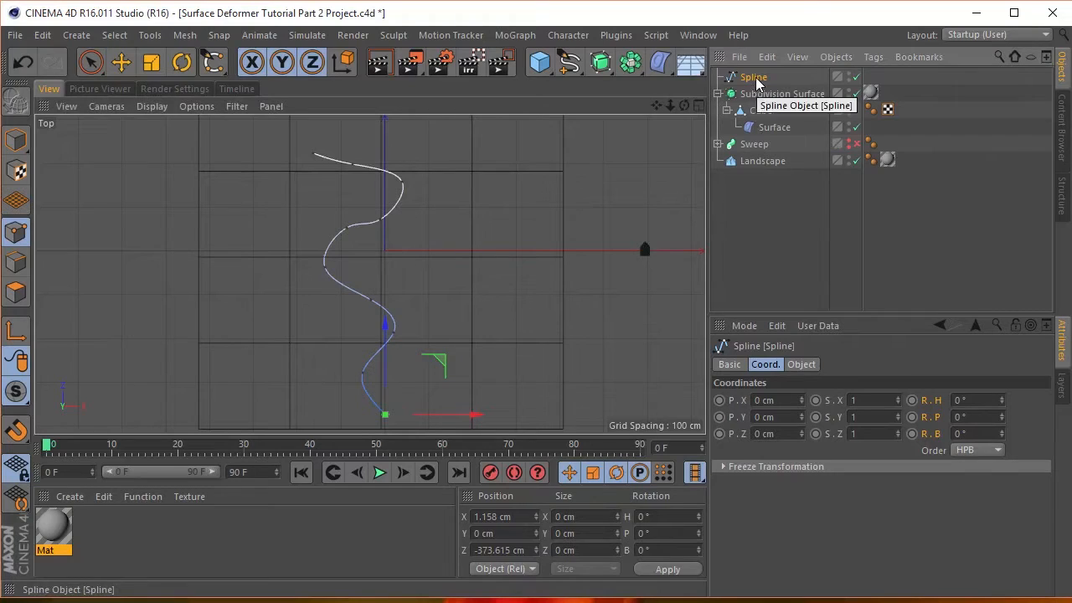
- Duplicate the spline and move the copy's first point to about X -140 cm, Z 252 cm
{"action": "left_click_drag", "start_coordinate": [756, 82], "coordinate": [756, 91]}
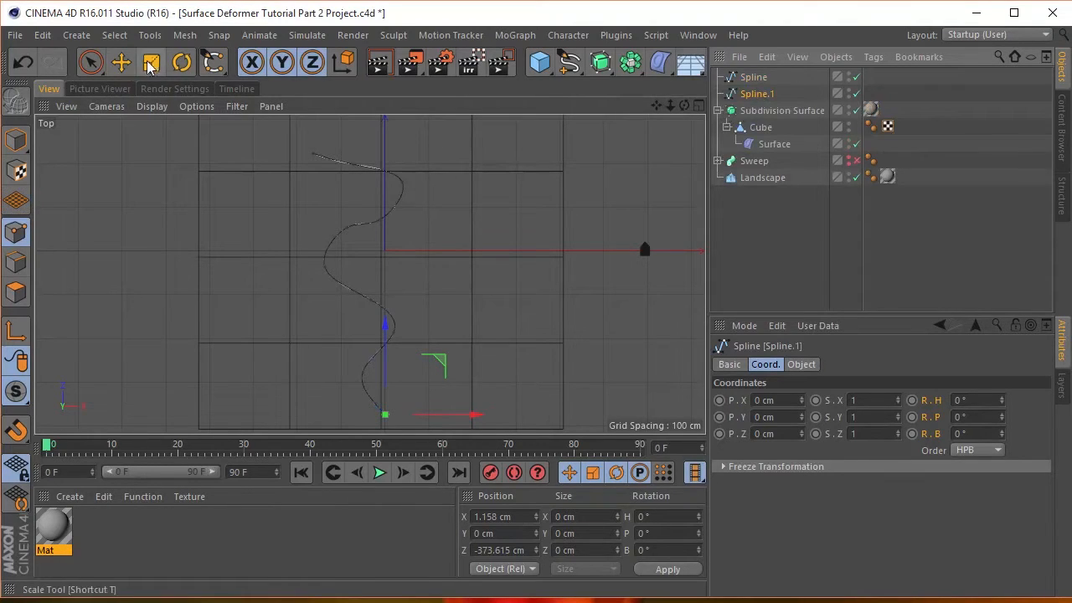
{"action": "left_click", "coordinate": [121, 62]}
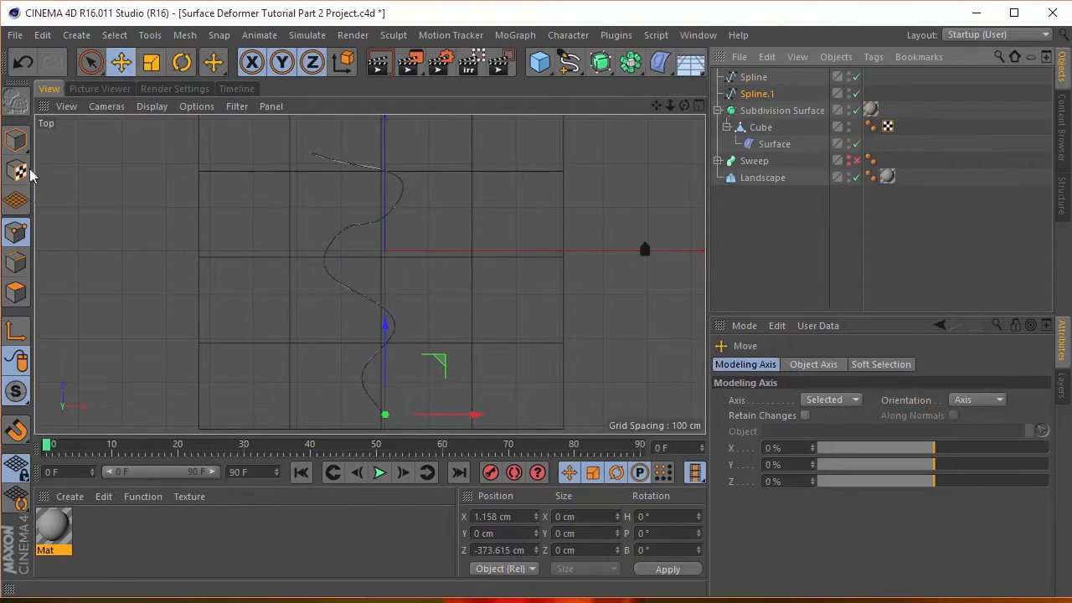
{"action": "left_click", "coordinate": [314, 155]}
{"action": "left_click_drag", "start_coordinate": [654, 108], "coordinate": [657, 157]}
{"action": "left_click_drag", "start_coordinate": [371, 151], "coordinate": [382, 141]}
{"action": "mouse_move", "coordinate": [339, 231]}
{"action": "left_mouse_down"}
{"action": "mouse_move", "coordinate": [369, 215]}
{"action": "mouse_move", "coordinate": [341, 213]}
{"action": "mouse_move", "coordinate": [347, 229]}
{"action": "left_mouse_up"}
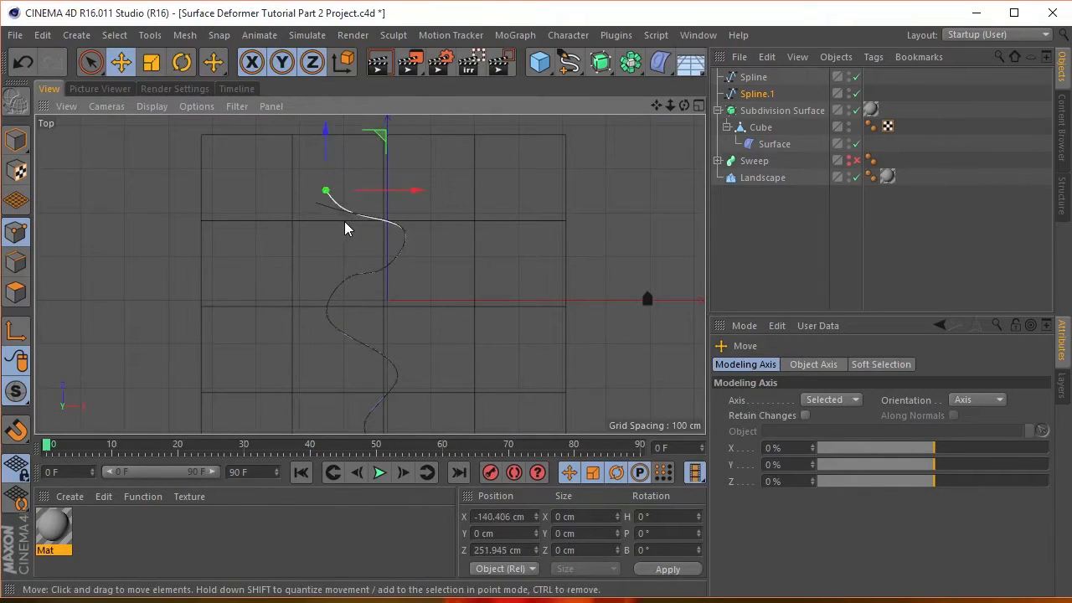
- Move the copy's second point to about X -56 cm, Z 223 cm and its third to about X 59 cm, Z 172 cm
{"action": "left_click", "coordinate": [355, 215]}
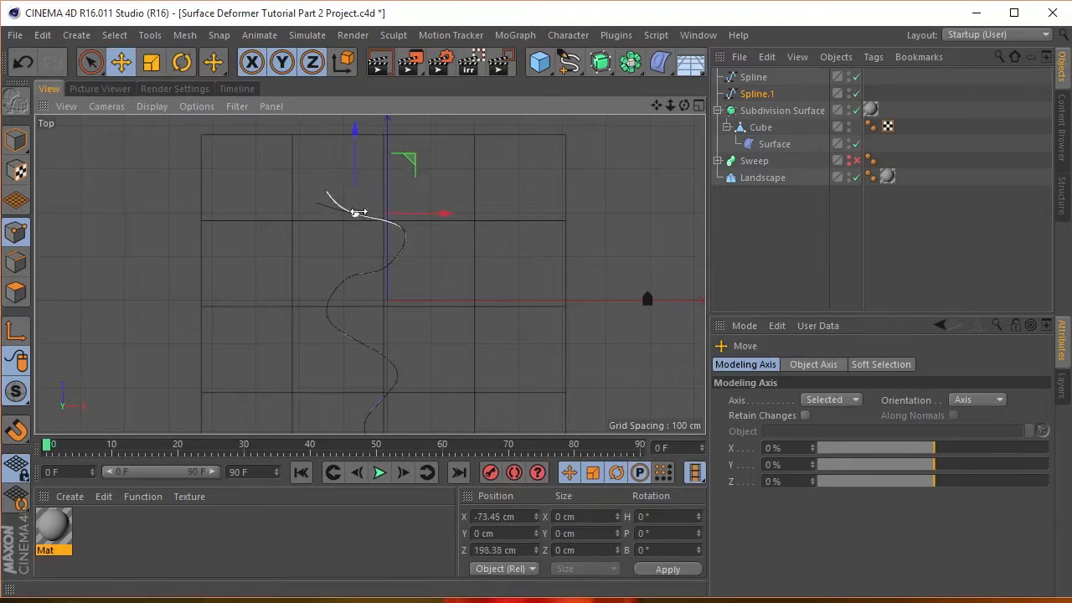
{"action": "left_click_drag", "start_coordinate": [411, 161], "coordinate": [420, 151]}
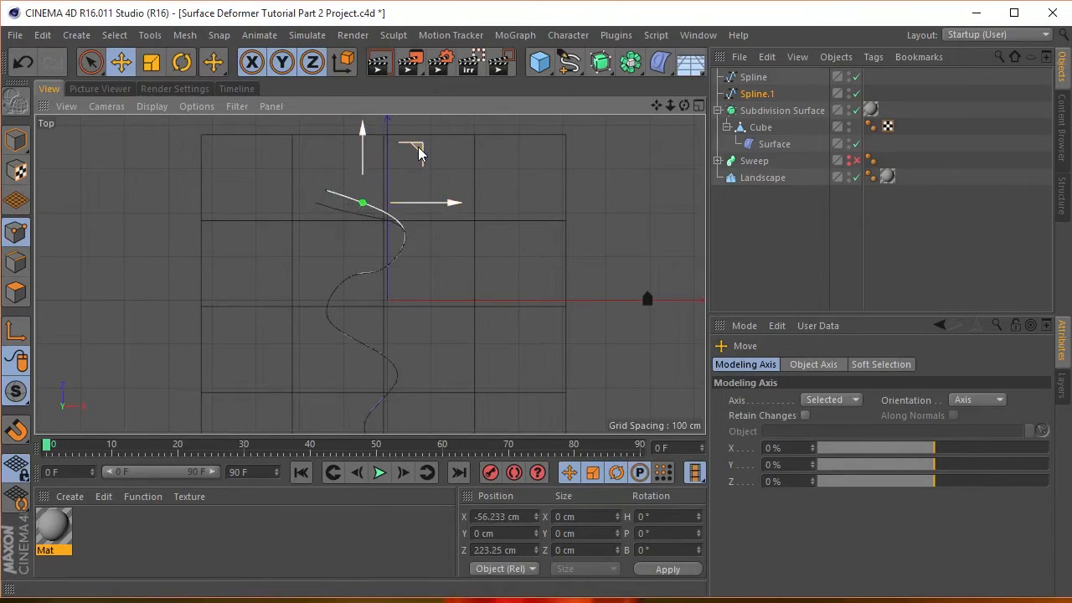
{"action": "left_click", "coordinate": [405, 233]}
{"action": "left_click_drag", "start_coordinate": [462, 175], "coordinate": [469, 174]}
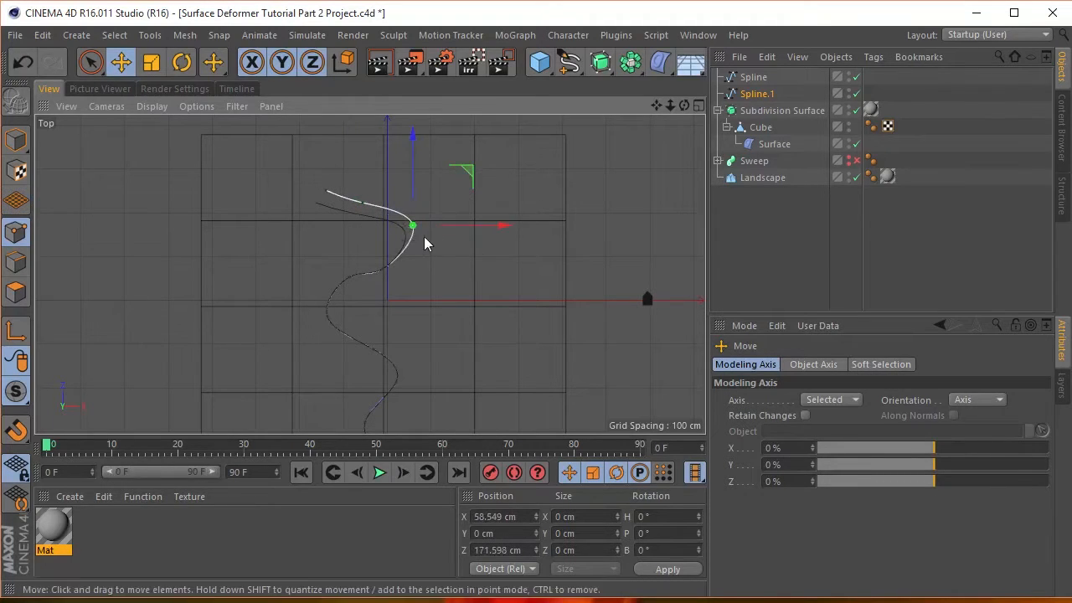
- Offset the copy's fourth point, its fifth to about X -66, Z 28 cm and its sixth to about X -104, Z -31 cm
{"action": "left_click", "coordinate": [385, 274]}
{"action": "left_click_drag", "start_coordinate": [447, 227], "coordinate": [415, 237]}
{"action": "left_click", "coordinate": [349, 277]}
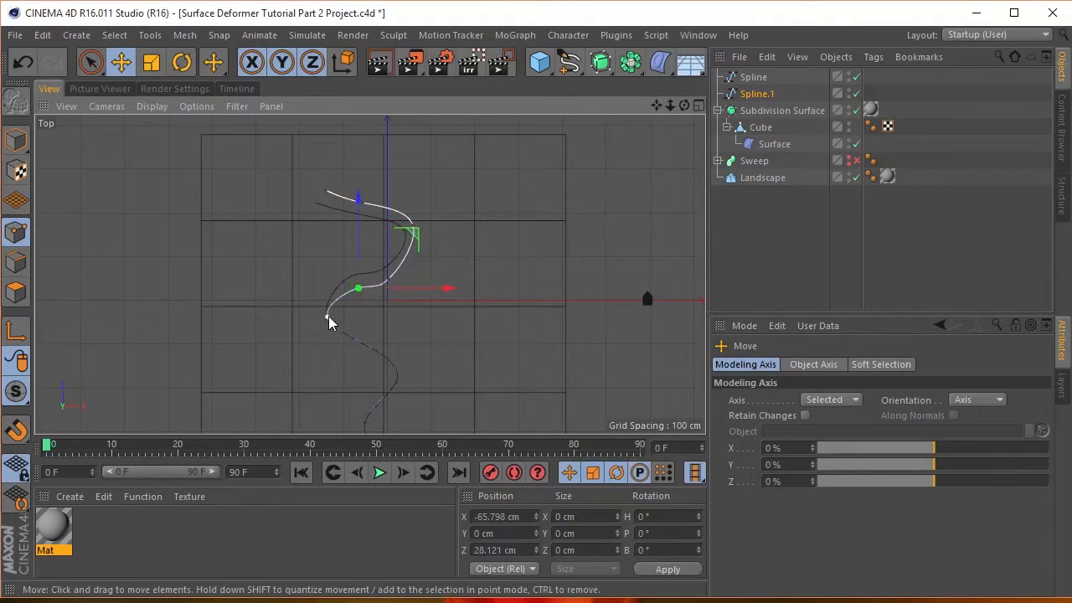
{"action": "left_click", "coordinate": [328, 317]}
{"action": "left_click_drag", "start_coordinate": [383, 265], "coordinate": [398, 267]}
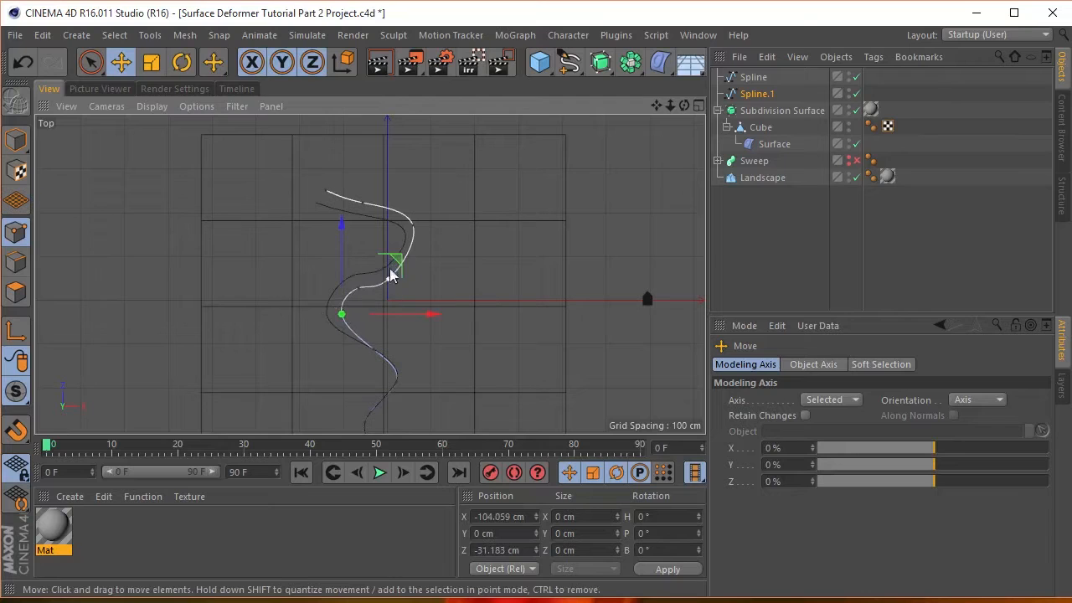
- Move the copy's seventh point to about X -14 cm, Z -90 cm and its eighth to about X 49 cm, Z -190 cm
{"action": "left_click", "coordinate": [375, 350]}
{"action": "left_click_drag", "start_coordinate": [427, 296], "coordinate": [439, 293]}
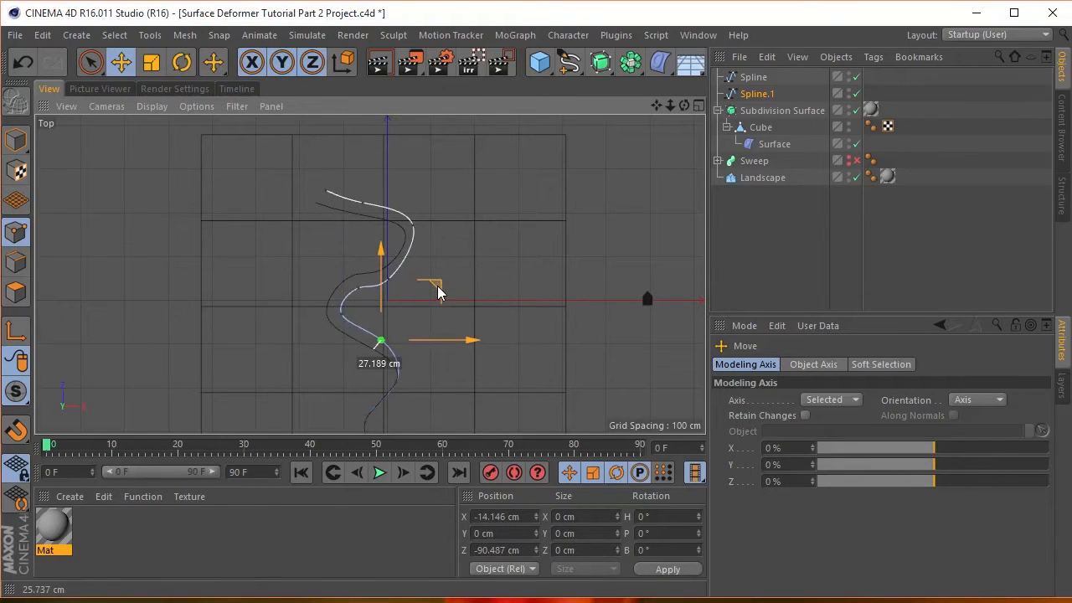
{"action": "left_click", "coordinate": [394, 383]}
{"action": "left_click_drag", "start_coordinate": [450, 332], "coordinate": [464, 335]}
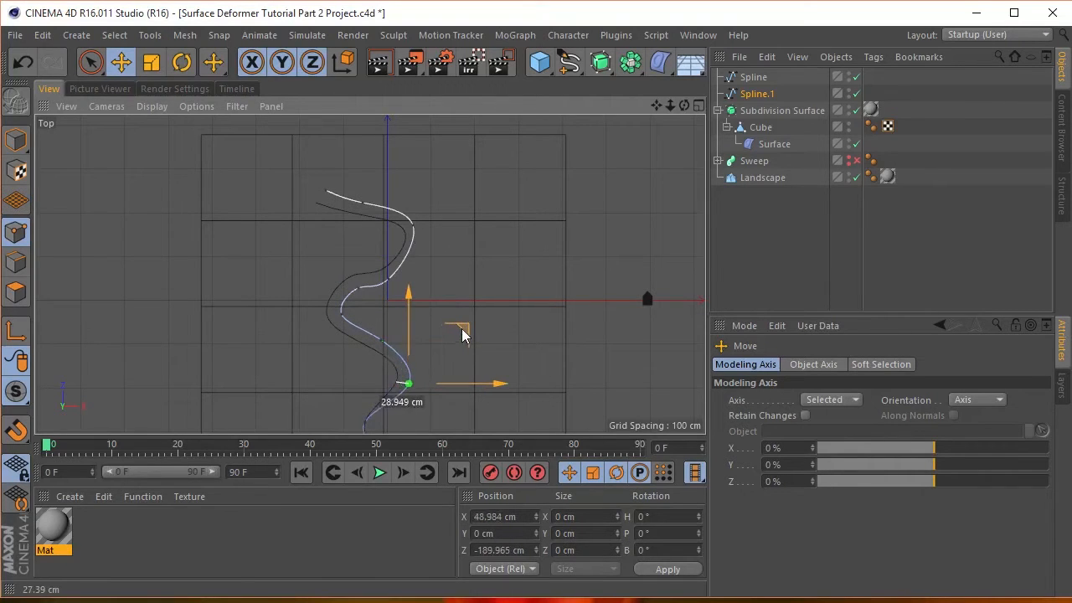
- Move the copy's ninth point to about X -12 cm, Z -274 cm and its last to about X 45 cm, Z -345 cm
{"action": "left_click_drag", "start_coordinate": [656, 106], "coordinate": [668, 0]}
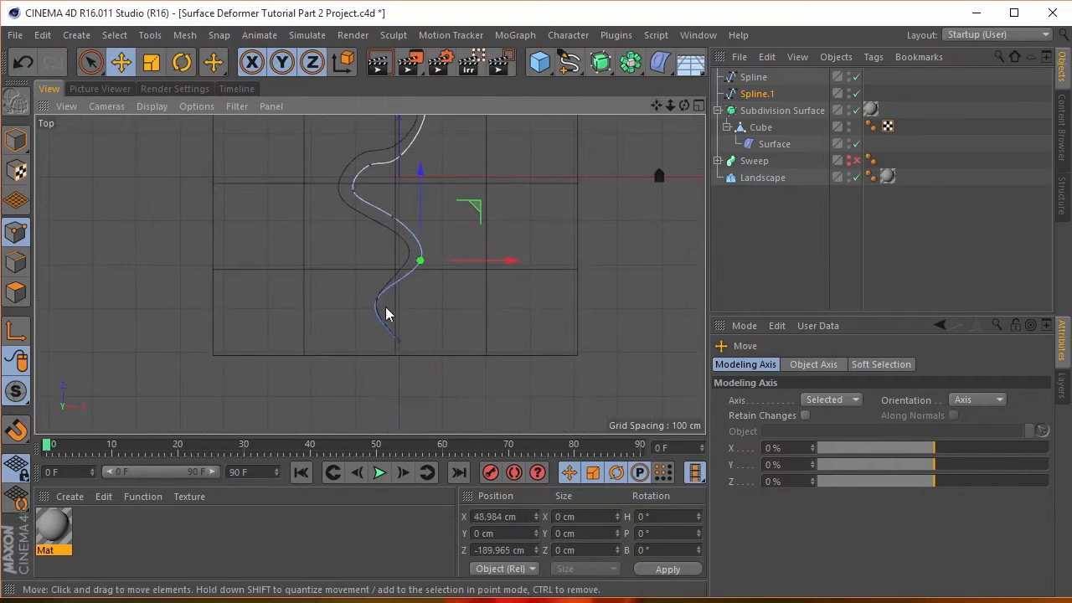
{"action": "left_click", "coordinate": [379, 298]}
{"action": "left_click_drag", "start_coordinate": [430, 245], "coordinate": [451, 249]}
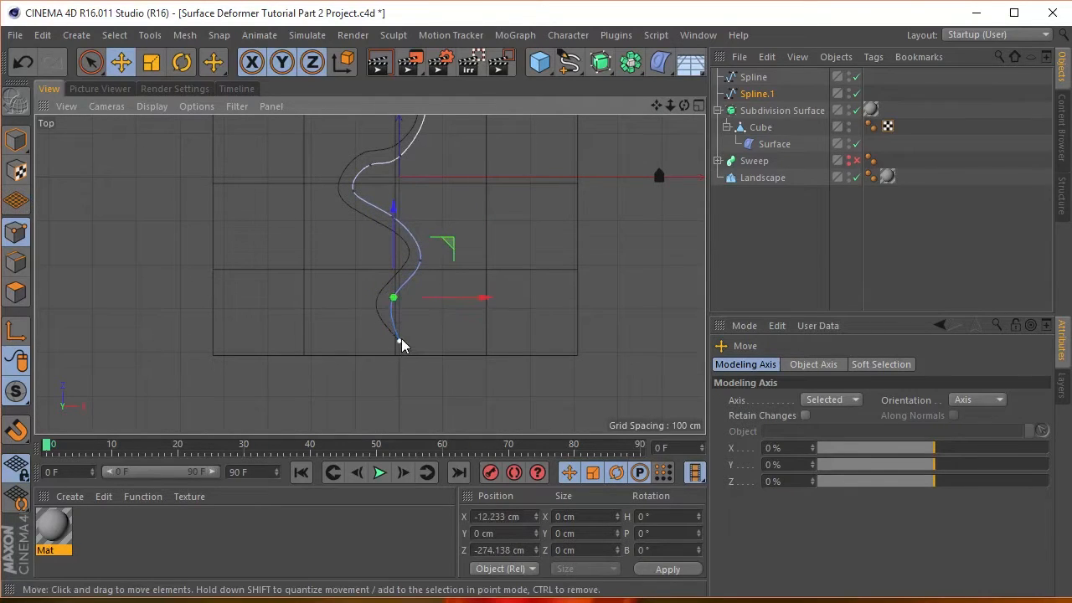
{"action": "left_click", "coordinate": [399, 341]}
{"action": "left_click_drag", "start_coordinate": [462, 294], "coordinate": [480, 284]}
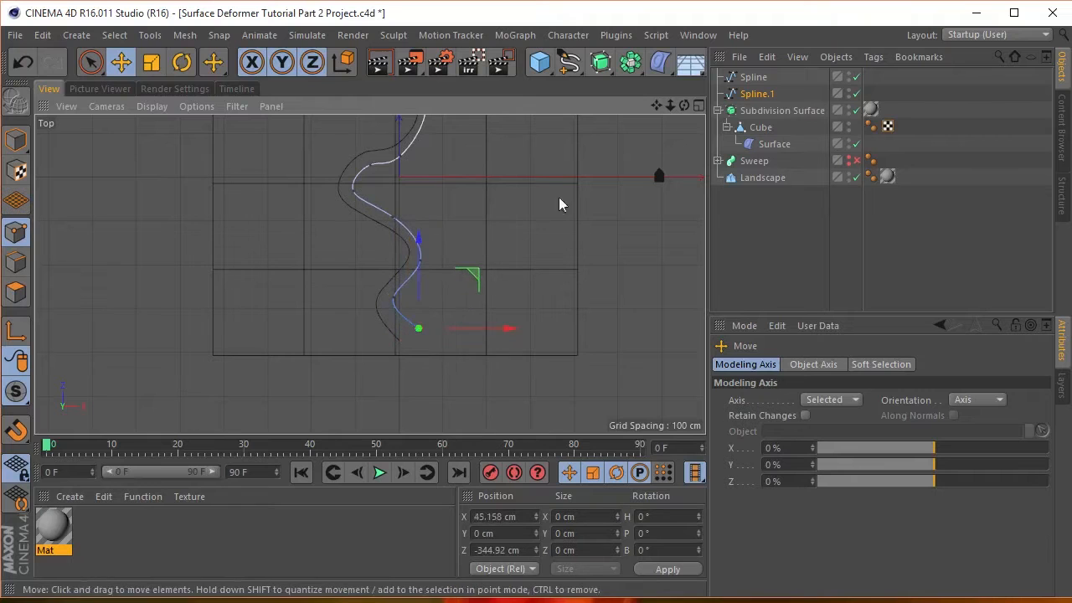
- Raise both path splines together to about Y 35 cm so they sit higher above the landscape
{"action": "left_click", "coordinate": [699, 106]}
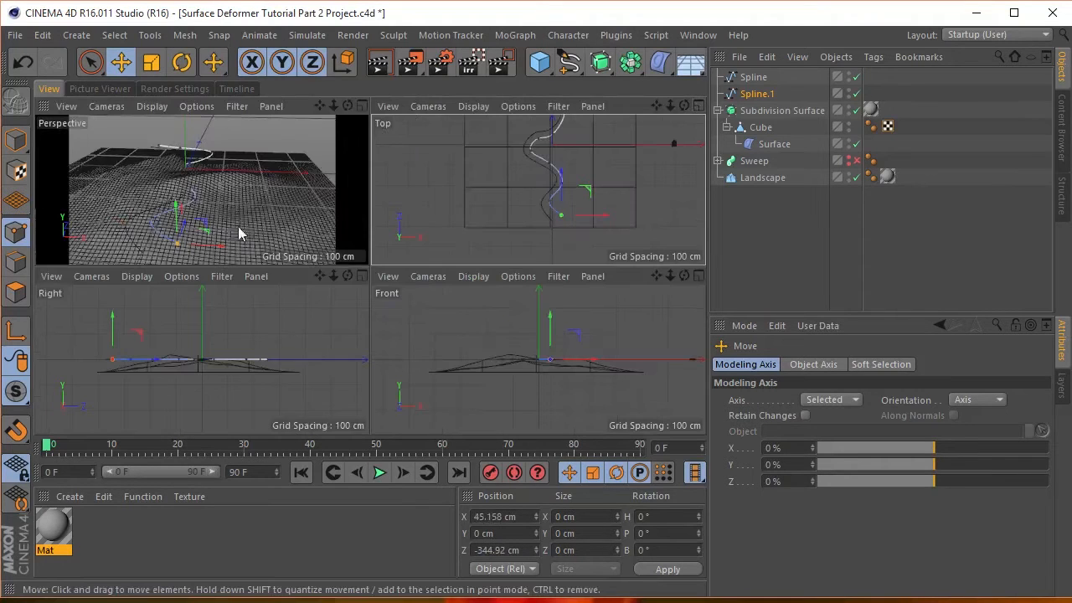
{"action": "left_click", "coordinate": [362, 106]}
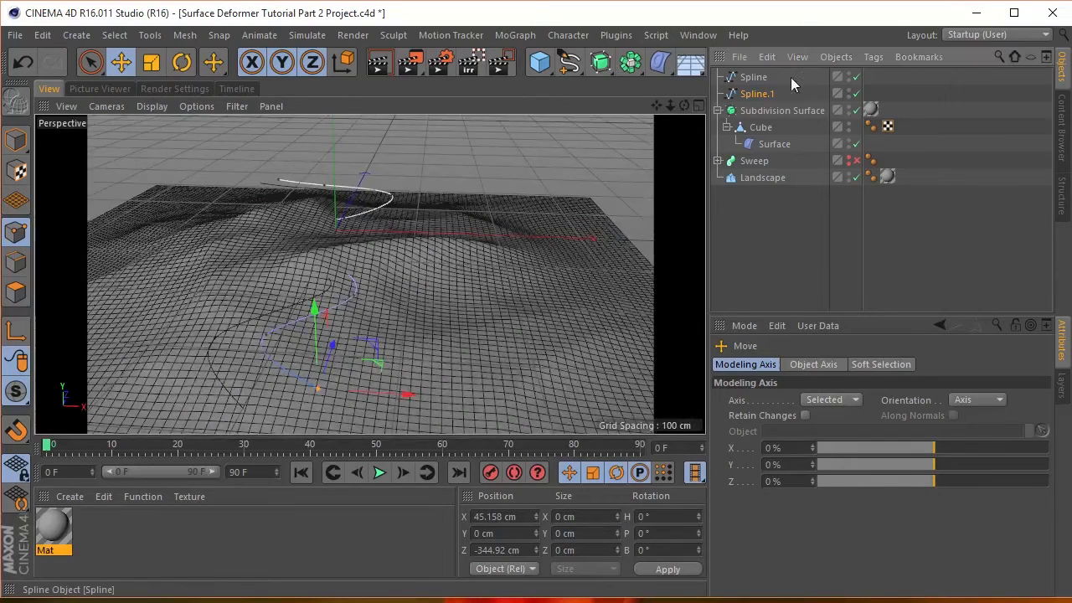
{"action": "left_click_drag", "start_coordinate": [777, 72], "coordinate": [748, 94]}
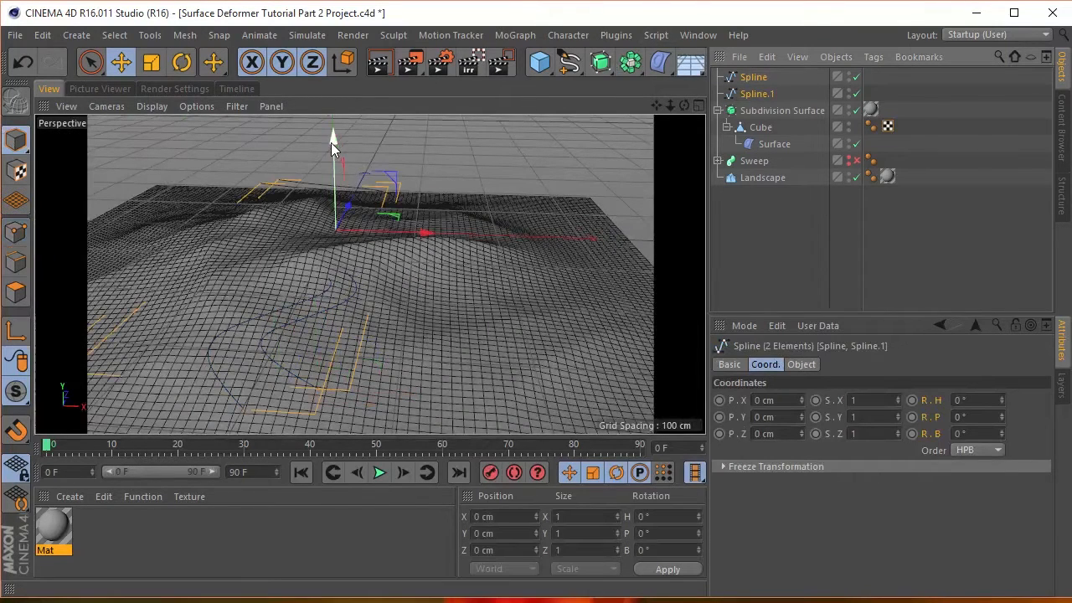
{"action": "mouse_move", "coordinate": [332, 138]}
{"action": "left_mouse_down"}
{"action": "mouse_move", "coordinate": [327, 176]}
{"action": "mouse_move", "coordinate": [327, 119]}
{"action": "left_mouse_up"}
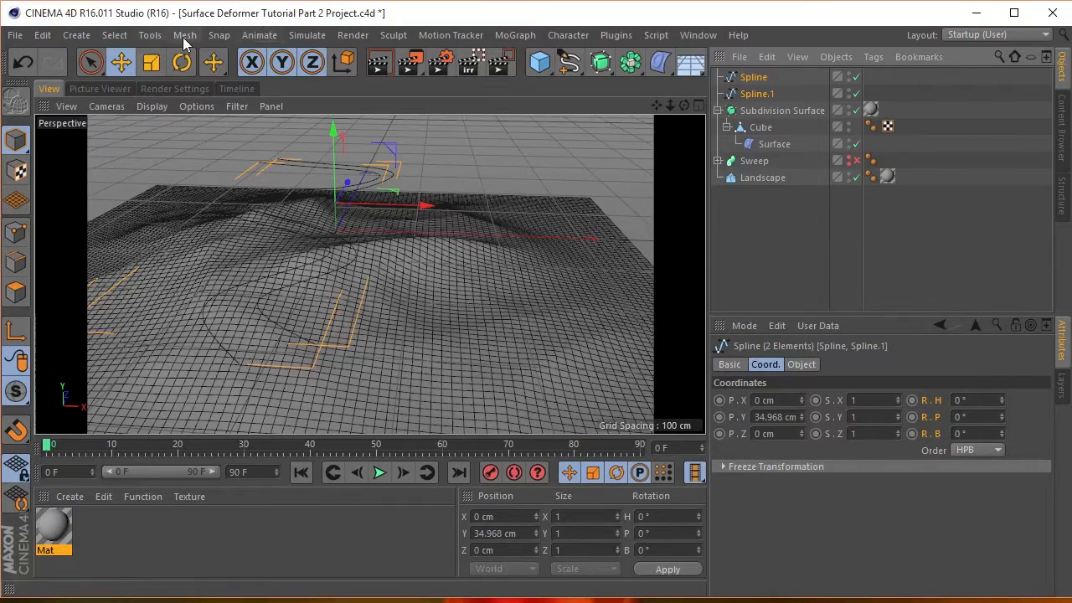
- Project both splines onto the landscape in XZ Plane mode and inspect each projected path
{"action": "left_click", "coordinate": [185, 36]}
{"action": "mouse_move", "coordinate": [214, 139]}
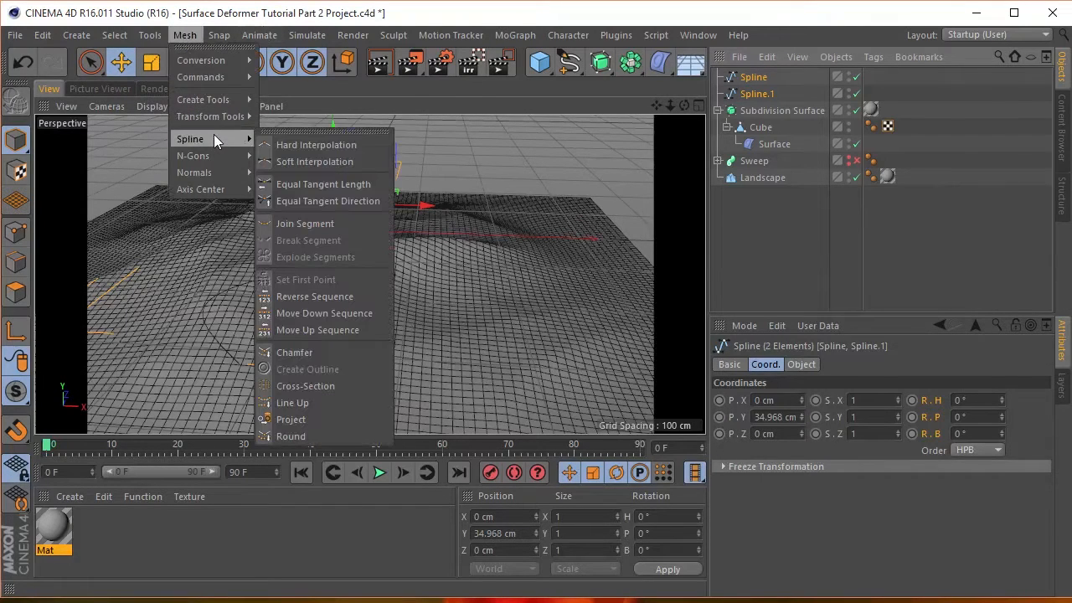
{"action": "left_click", "coordinate": [290, 420]}
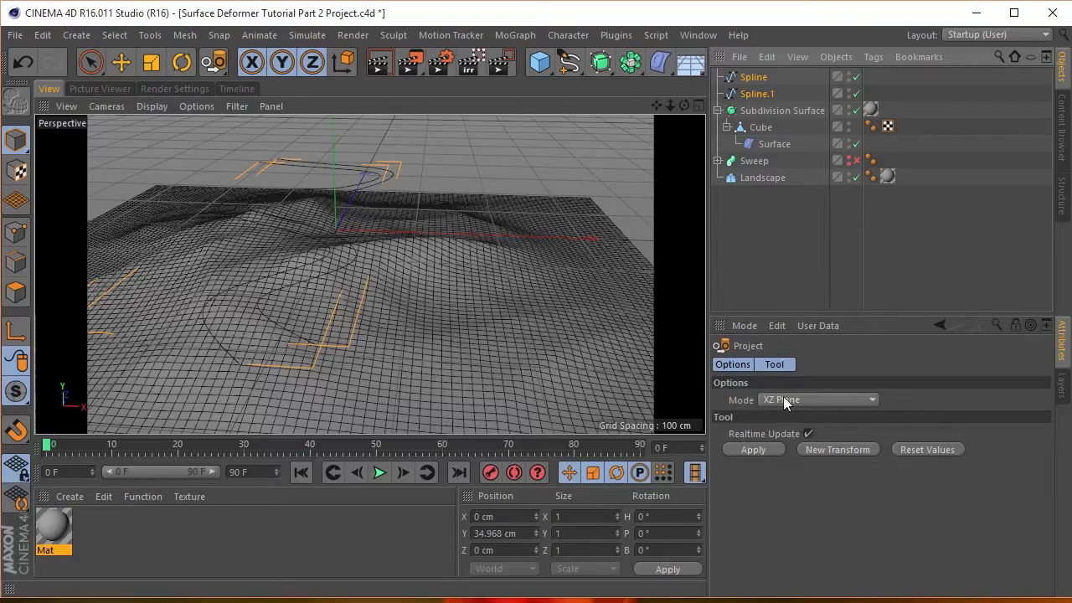
{"action": "left_click", "coordinate": [753, 450]}
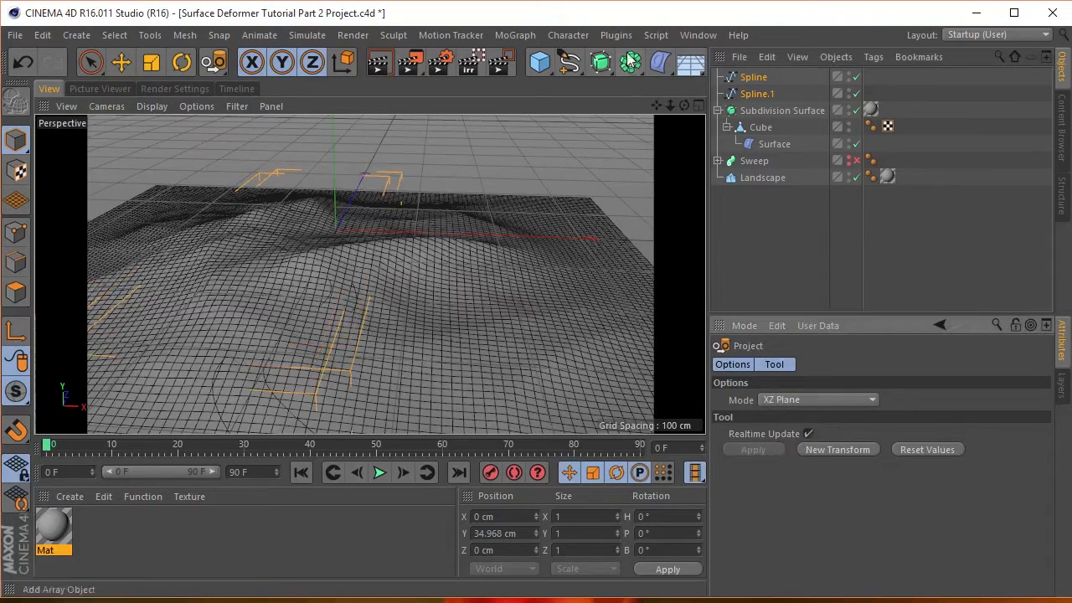
{"action": "left_click_drag", "start_coordinate": [687, 107], "coordinate": [327, 165]}
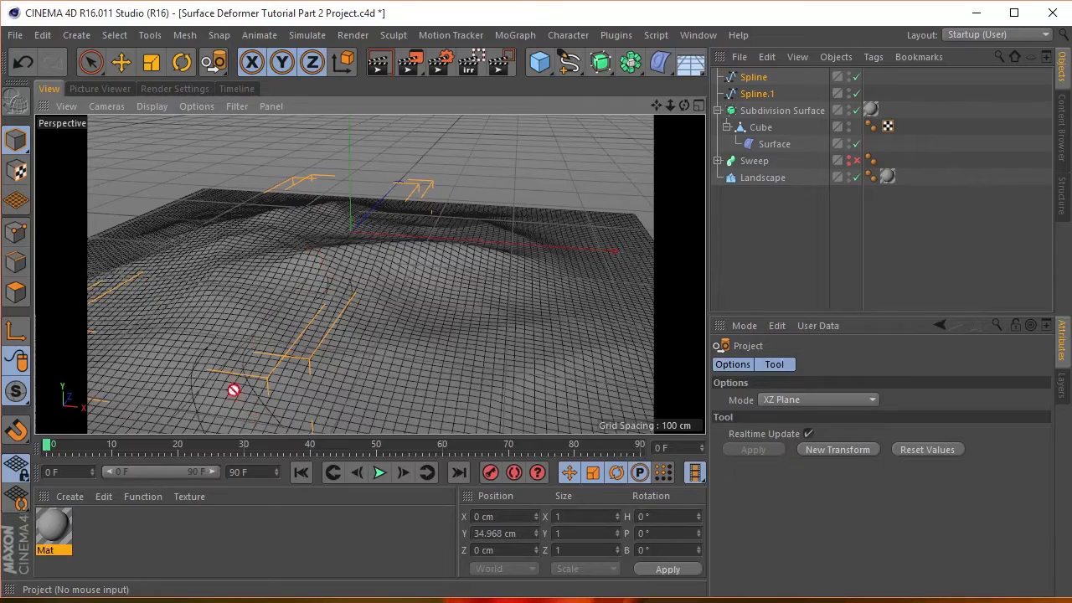
{"action": "left_click", "coordinate": [768, 99]}
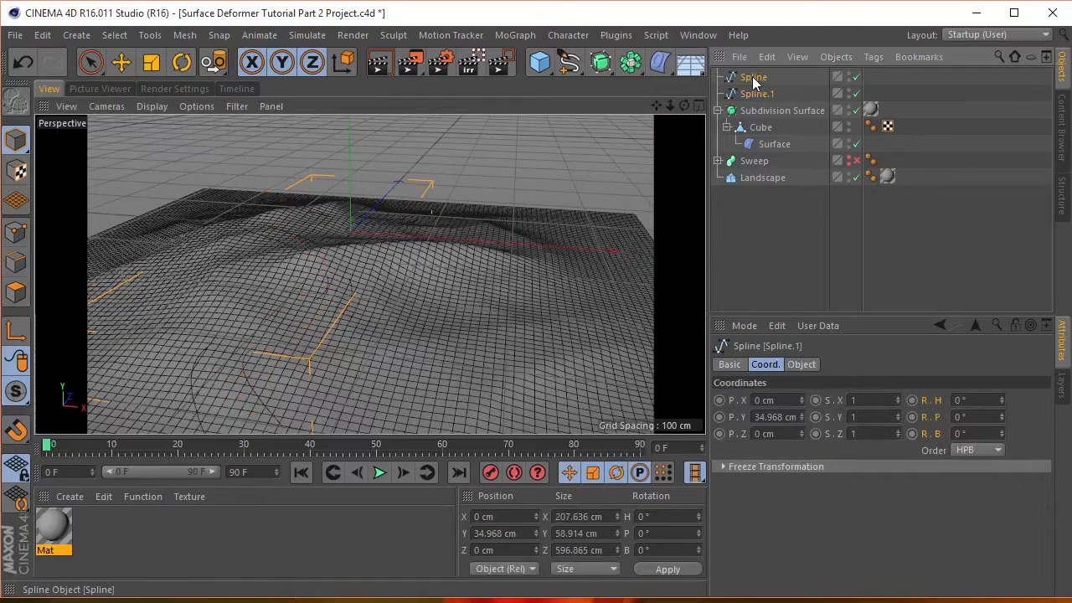
{"action": "left_click_drag", "start_coordinate": [753, 82], "coordinate": [374, 207]}
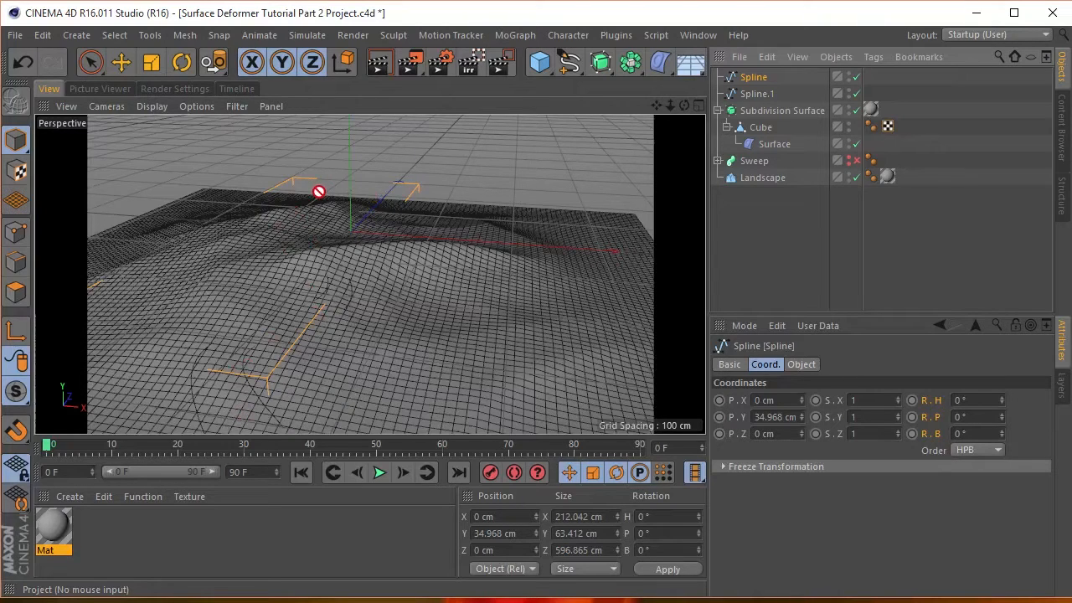
{"action": "left_click_drag", "start_coordinate": [318, 192], "coordinate": [752, 272]}
{"action": "left_click_drag", "start_coordinate": [756, 214], "coordinate": [382, 258]}
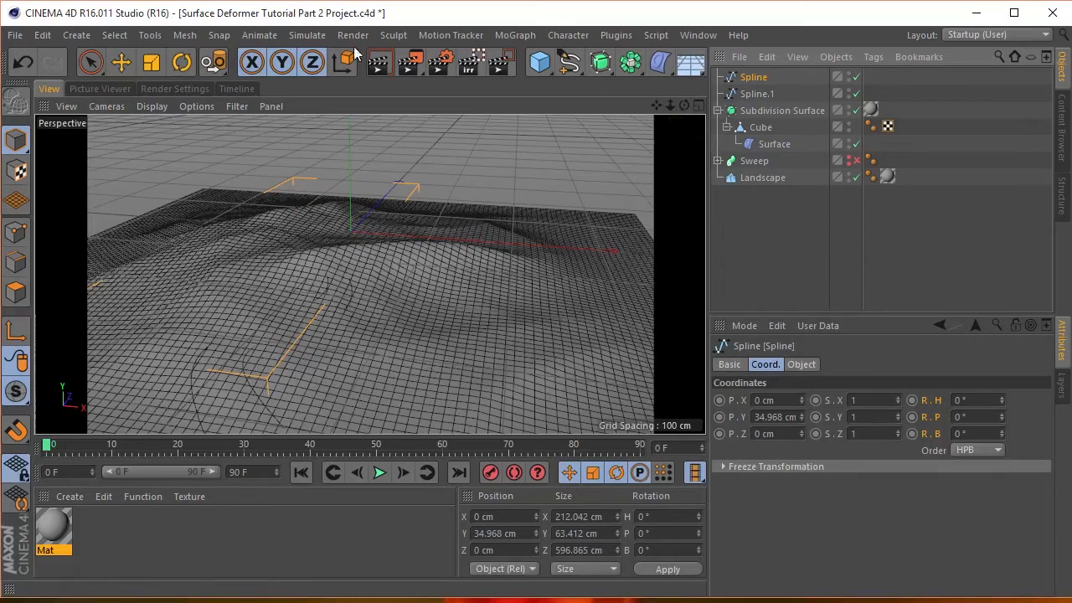
- Add a rectangle spline and scale it down to about 40 cm square
{"action": "left_click", "coordinate": [569, 62]}
{"action": "left_click", "coordinate": [728, 177]}
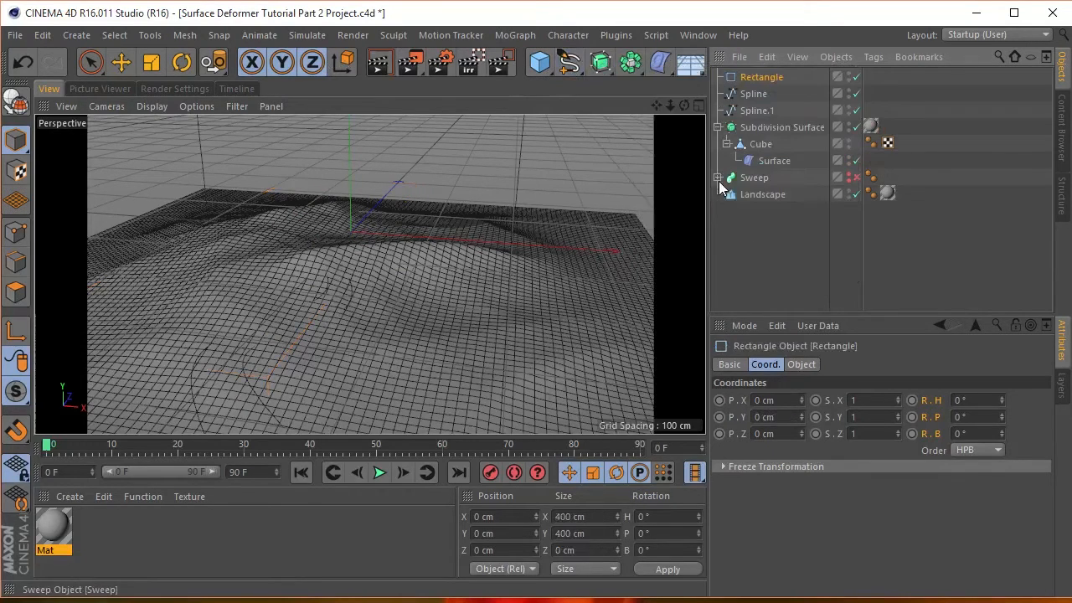
{"action": "key", "text": "t"}
{"action": "left_click_drag", "start_coordinate": [553, 225], "coordinate": [58, 444]}
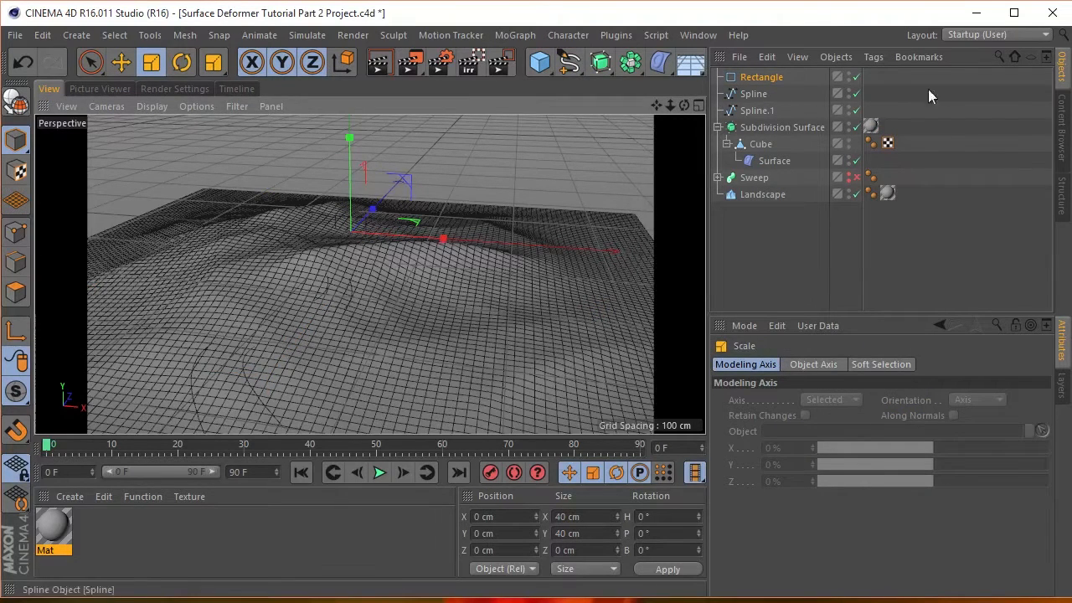
- Set the rectangle's width to 44 cm and its height to 2 cm
{"action": "left_click", "coordinate": [758, 77]}
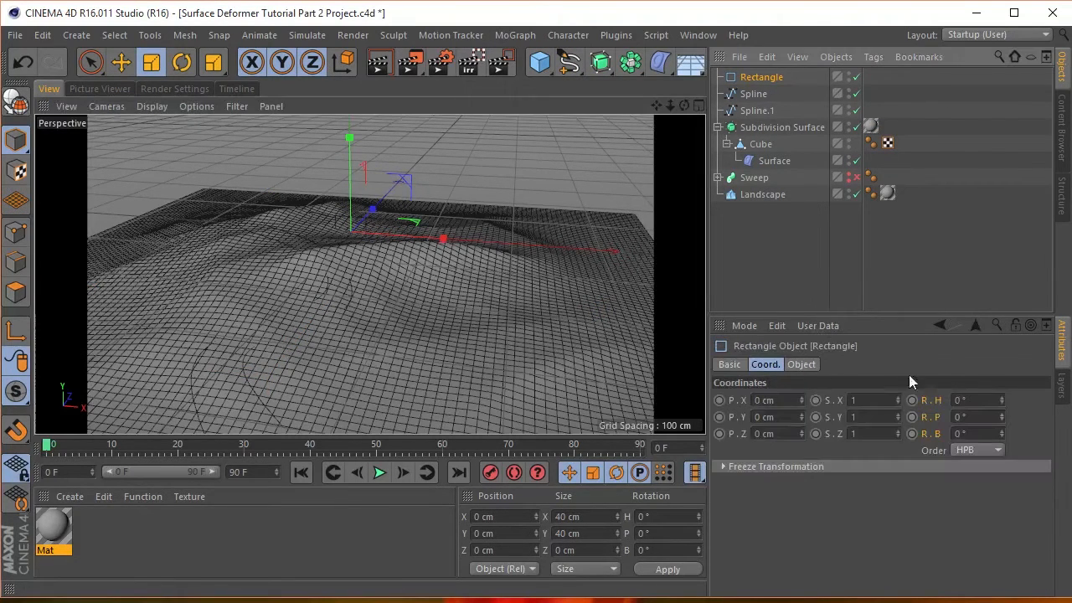
{"action": "left_click", "coordinate": [800, 365]}
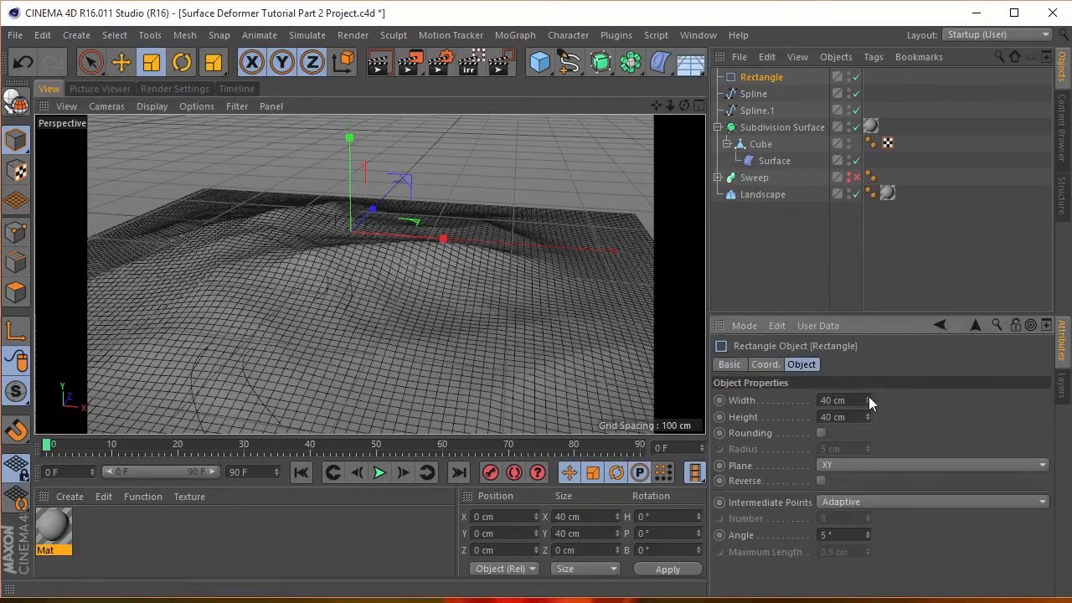
{"action": "left_click_drag", "start_coordinate": [869, 397], "coordinate": [868, 422]}
{"action": "left_click", "coordinate": [867, 413]}
- Create a Sweep with the rectangle as profile, Spline as path and Spline.1 as rail
{"action": "left_click", "coordinate": [601, 64]}
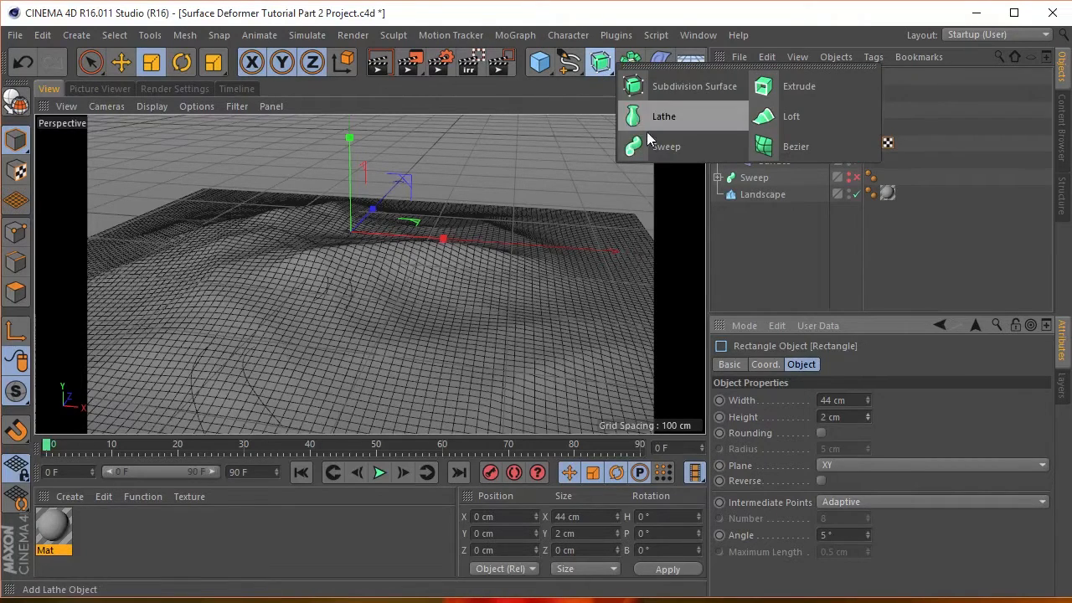
{"action": "left_click", "coordinate": [668, 149]}
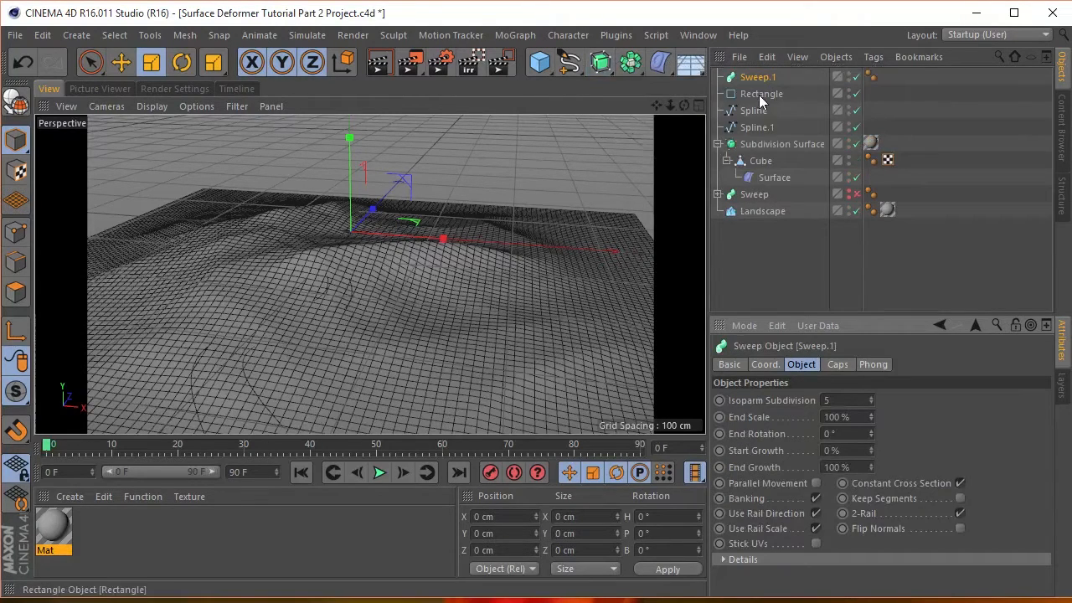
{"action": "left_click_drag", "start_coordinate": [751, 113], "coordinate": [753, 78]}
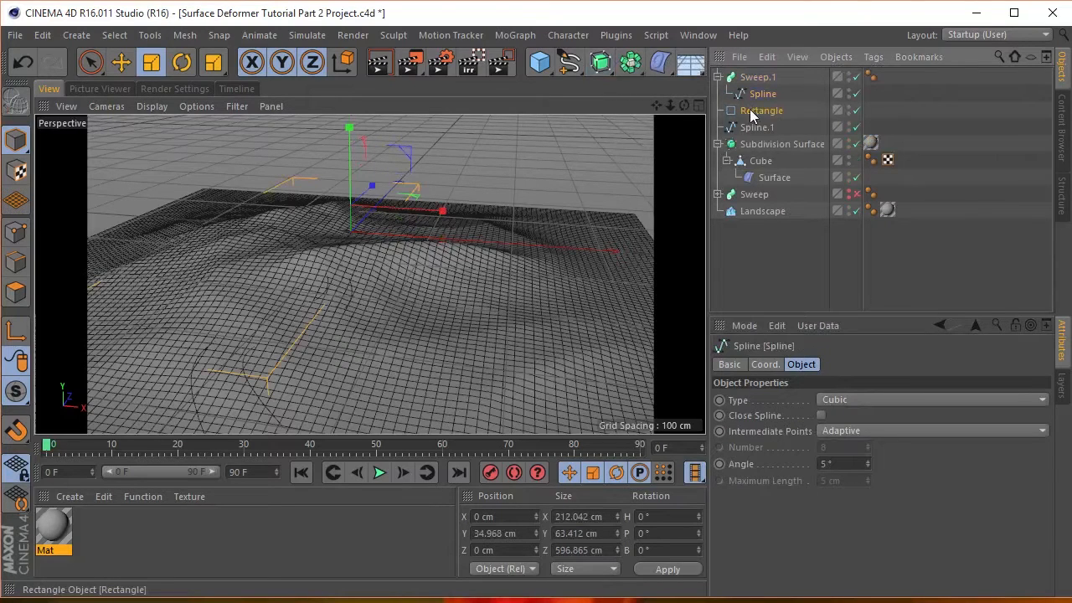
{"action": "left_click_drag", "start_coordinate": [751, 114], "coordinate": [763, 94]}
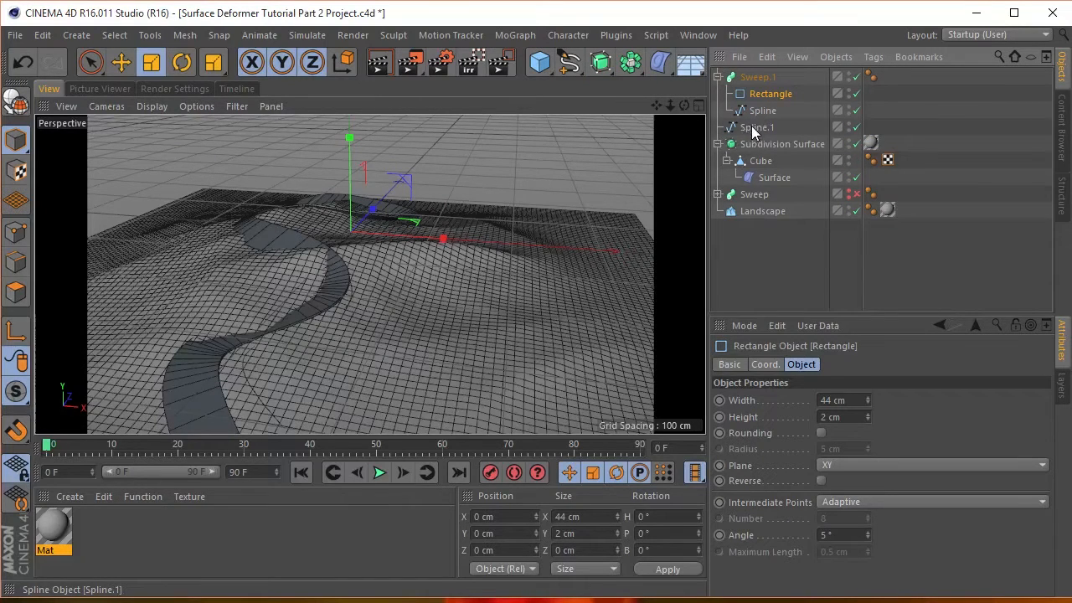
{"action": "left_click_drag", "start_coordinate": [756, 120], "coordinate": [759, 128]}
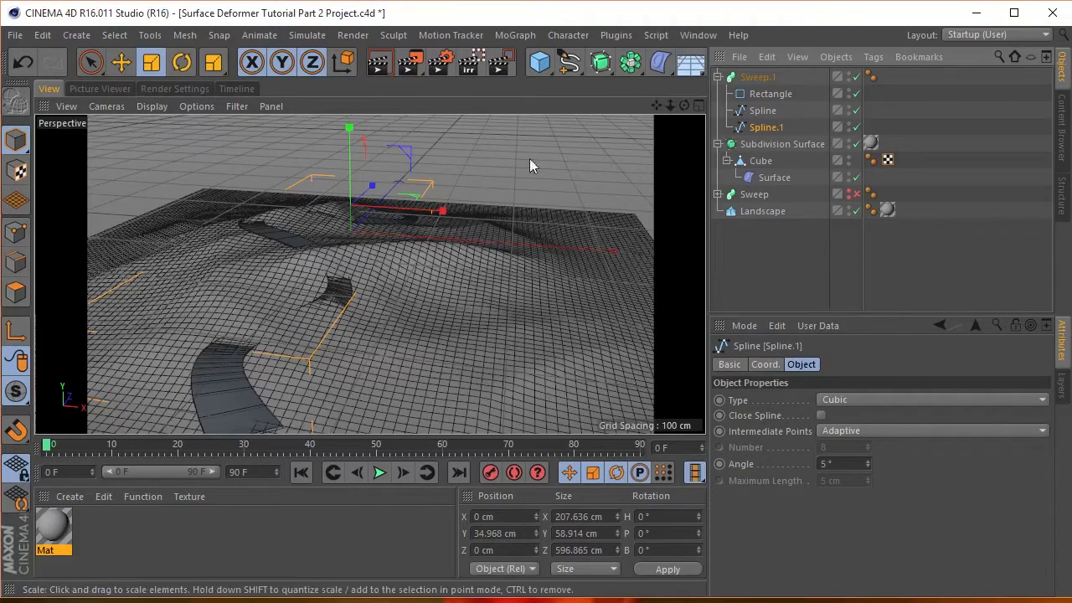
- Adjust the height of Spline.1's ninth point to about Y -60 cm
{"action": "left_click", "coordinate": [16, 232]}
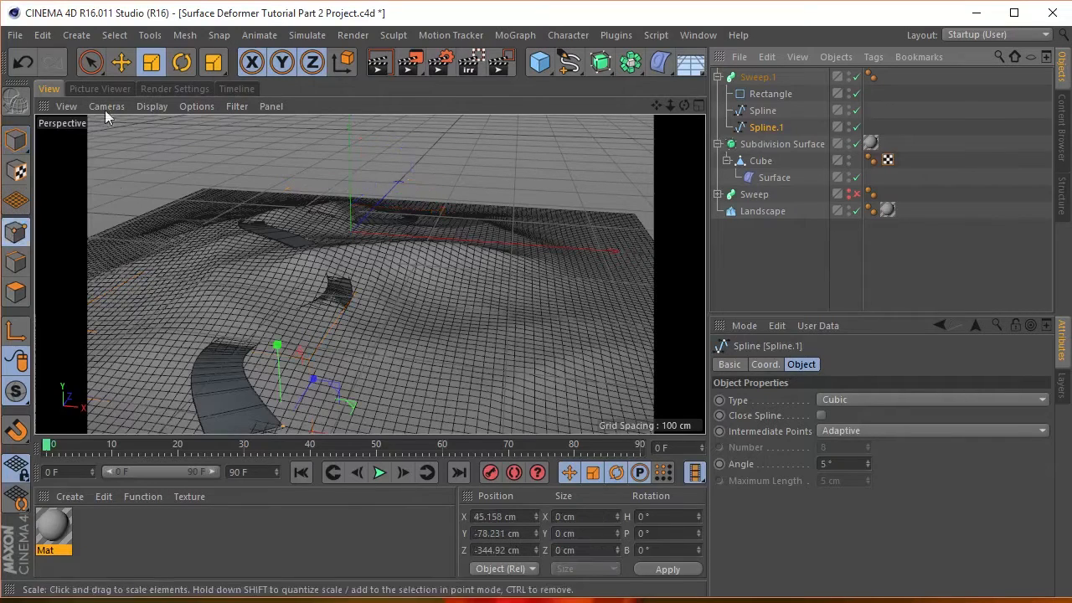
{"action": "left_click", "coordinate": [90, 65]}
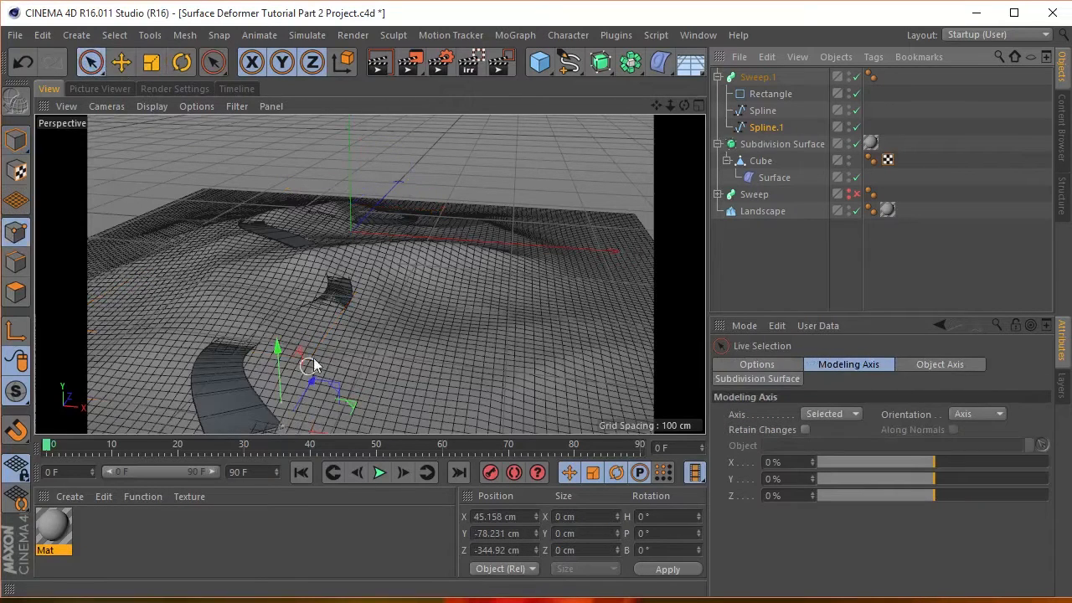
{"action": "left_click", "coordinate": [252, 352]}
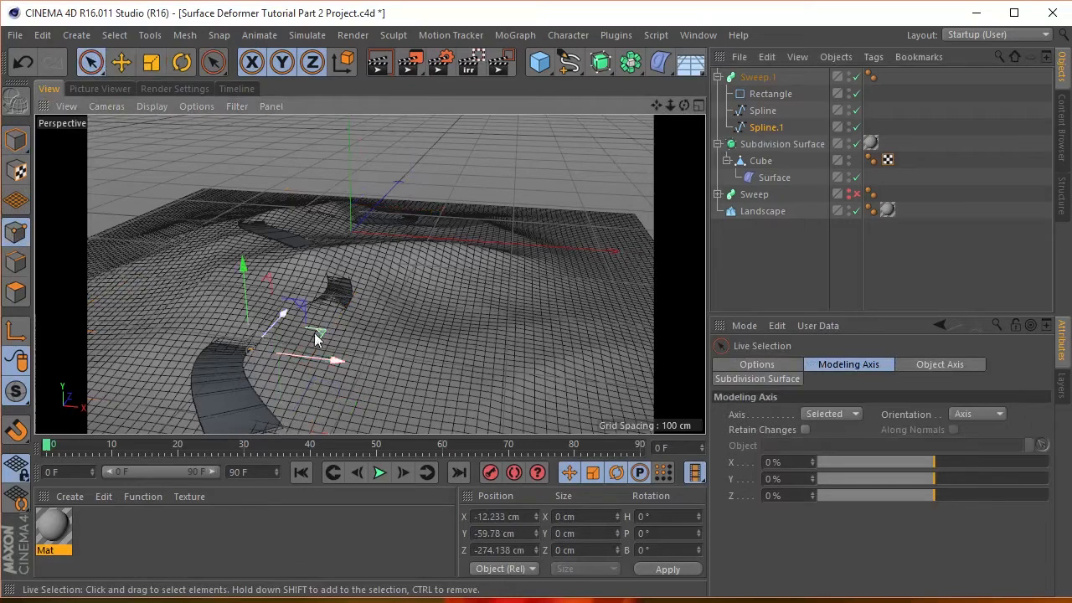
{"action": "left_click_drag", "start_coordinate": [257, 285], "coordinate": [242, 272]}
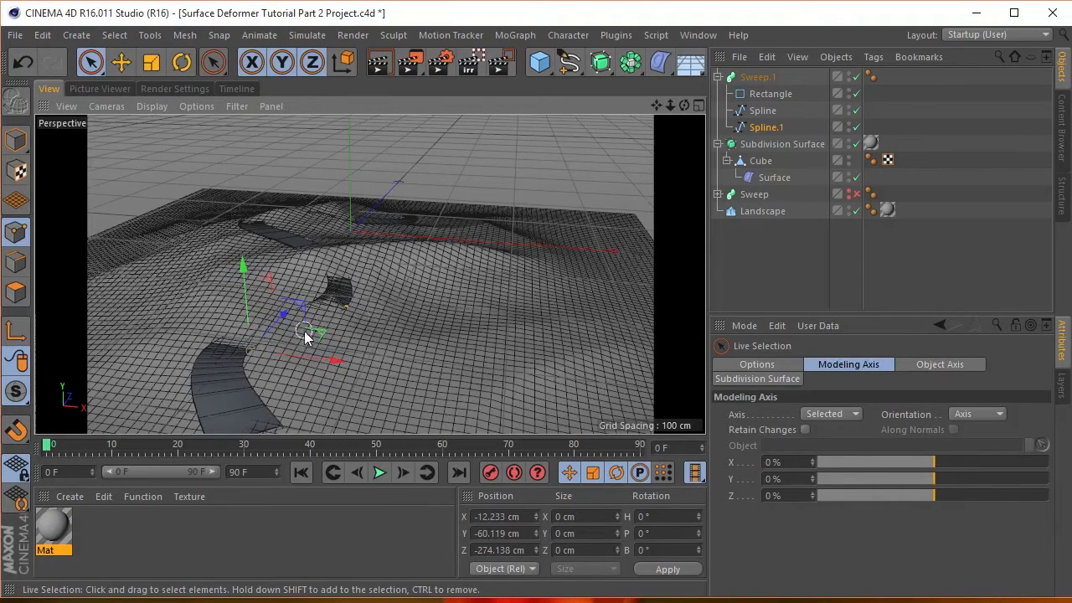
- Raise Spline.1's eighth point to about Y -49.8 cm and its seventh to about Y -13.5 cm
{"action": "left_click_drag", "start_coordinate": [307, 335], "coordinate": [367, 289]}
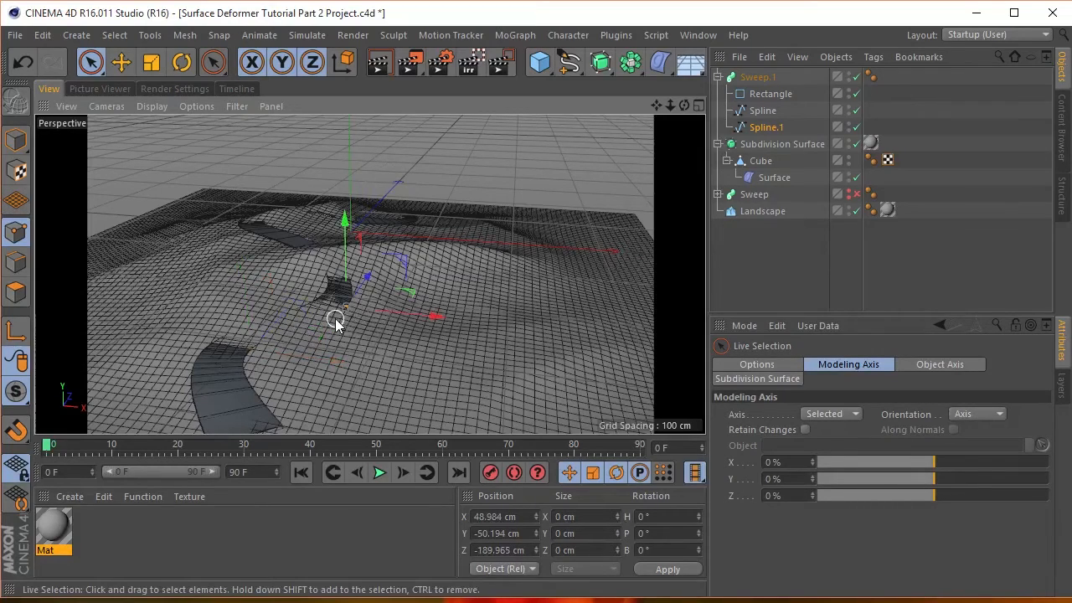
{"action": "scroll", "coordinate": [338, 316], "scroll_direction": "up", "scroll_amount": 2}
{"action": "scroll", "coordinate": [338, 316], "scroll_direction": "up", "scroll_amount": 4}
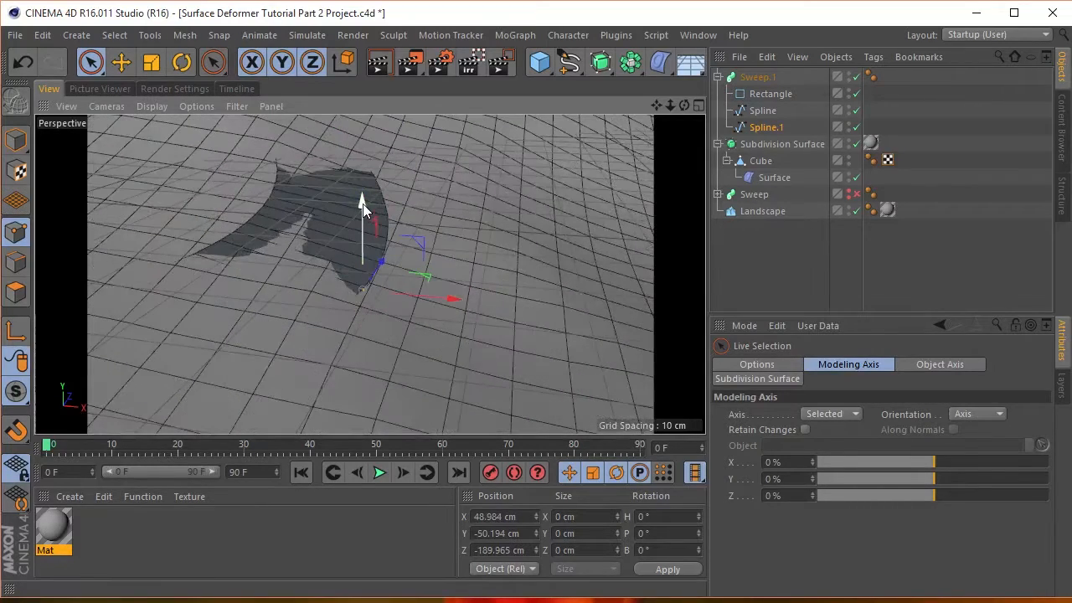
{"action": "left_click_drag", "start_coordinate": [363, 203], "coordinate": [360, 201]}
{"action": "left_click_drag", "start_coordinate": [656, 104], "coordinate": [670, 253]}
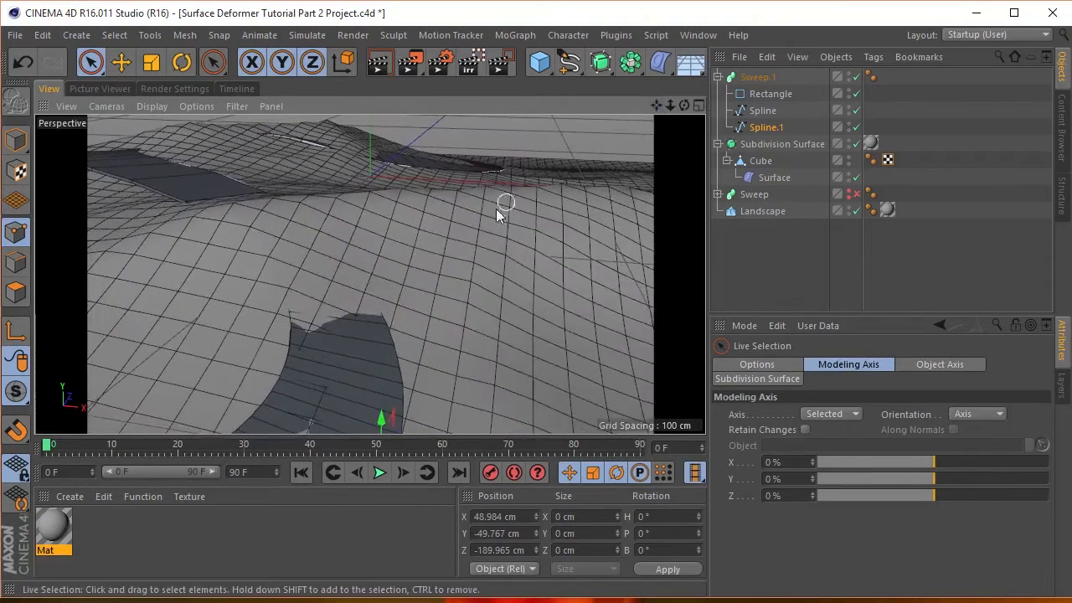
{"action": "left_click", "coordinate": [265, 193]}
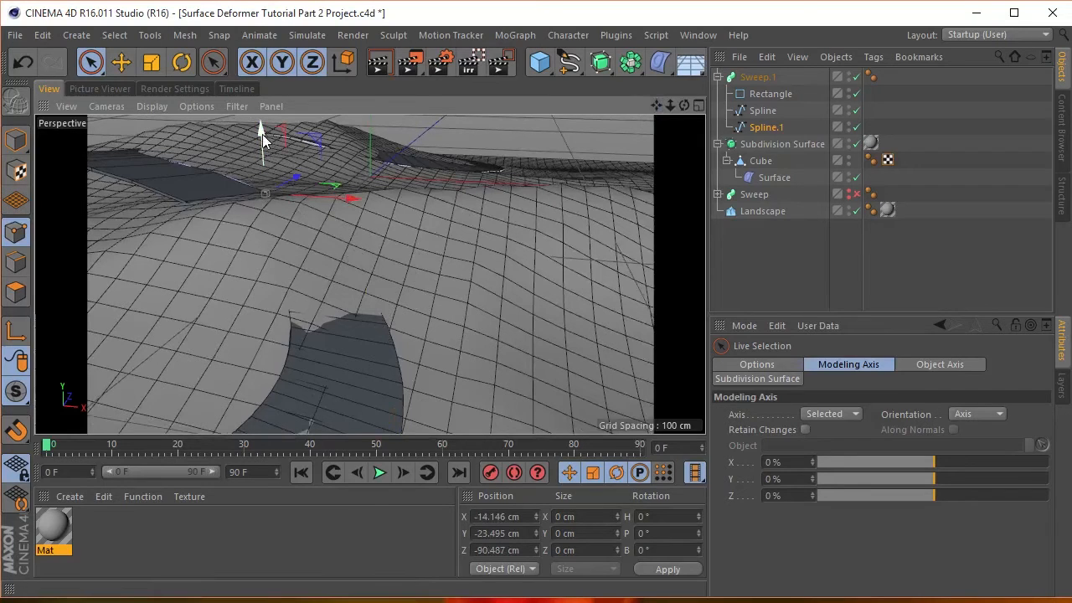
{"action": "mouse_move", "coordinate": [263, 134]}
{"action": "left_mouse_down"}
{"action": "mouse_move", "coordinate": [255, 100]}
{"action": "mouse_move", "coordinate": [263, 132]}
{"action": "left_mouse_up"}
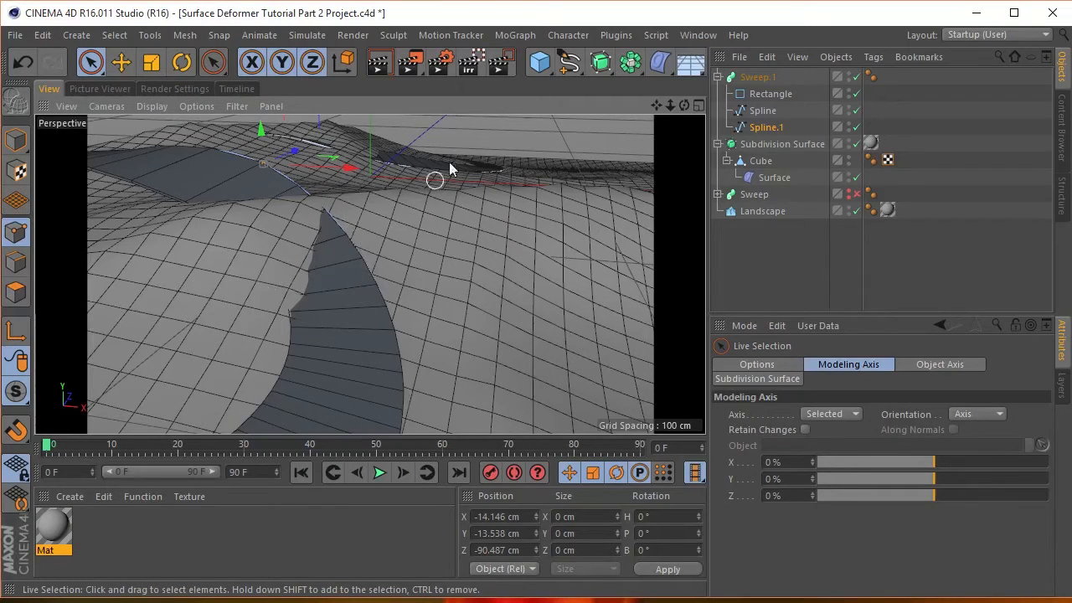
- Raise Spline.1's sixth point slightly and its fifth to about Y -18.4 cm, undoing the trial sideways shift of the fifth
{"action": "left_click_drag", "start_coordinate": [657, 104], "coordinate": [684, 152]}
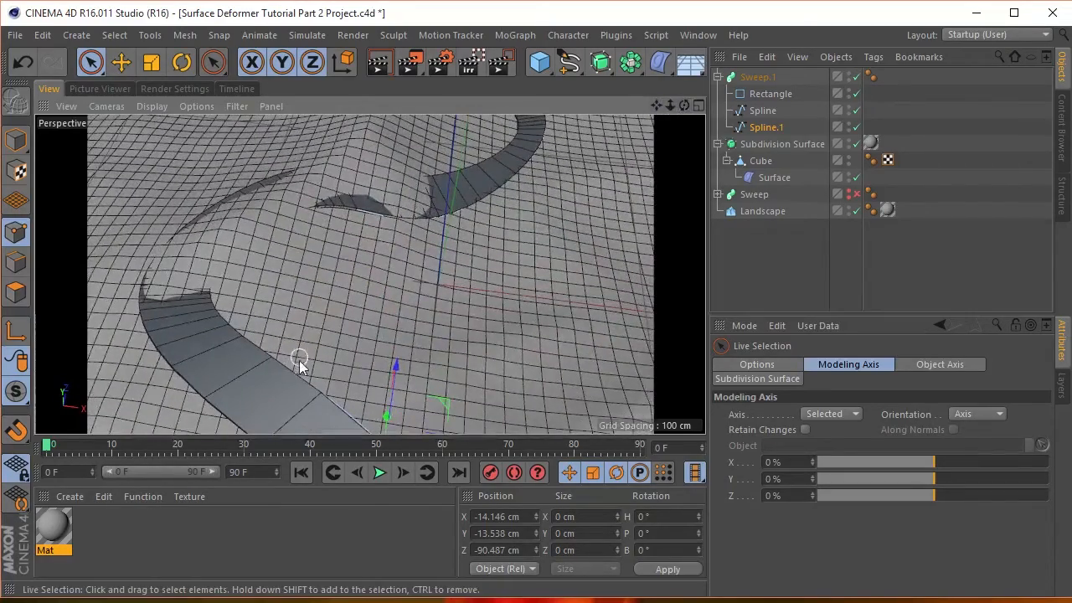
{"action": "left_click_drag", "start_coordinate": [236, 254], "coordinate": [191, 246]}
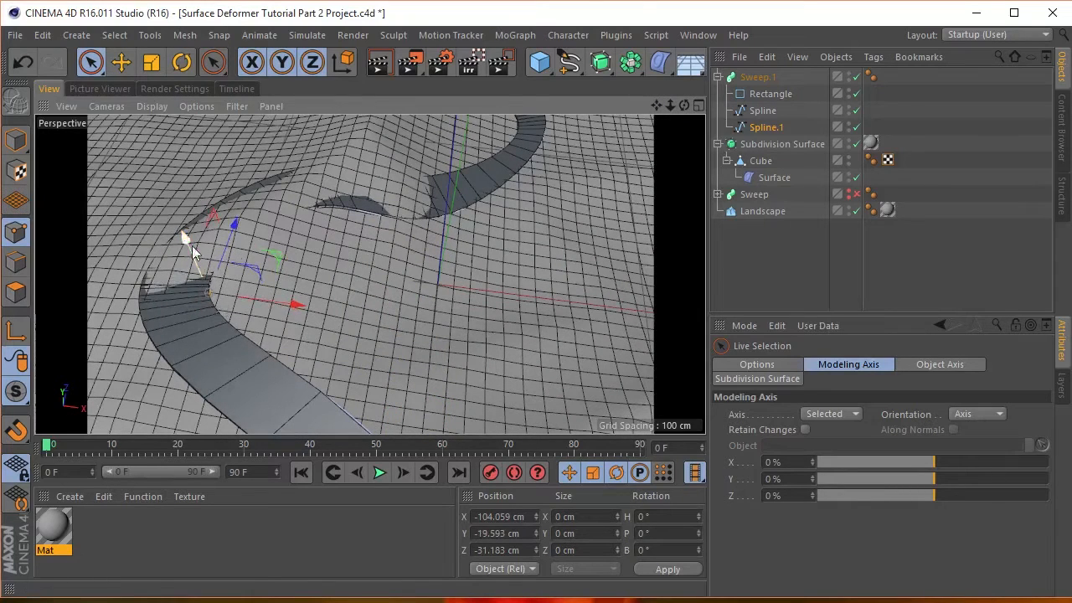
{"action": "left_click", "coordinate": [318, 205]}
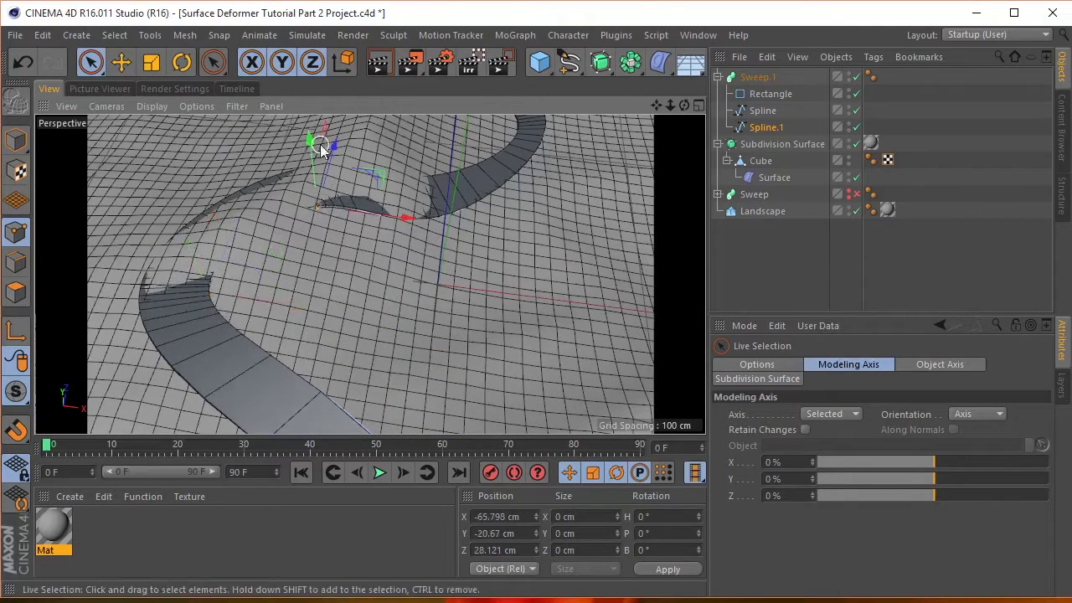
{"action": "left_click_drag", "start_coordinate": [311, 139], "coordinate": [310, 132]}
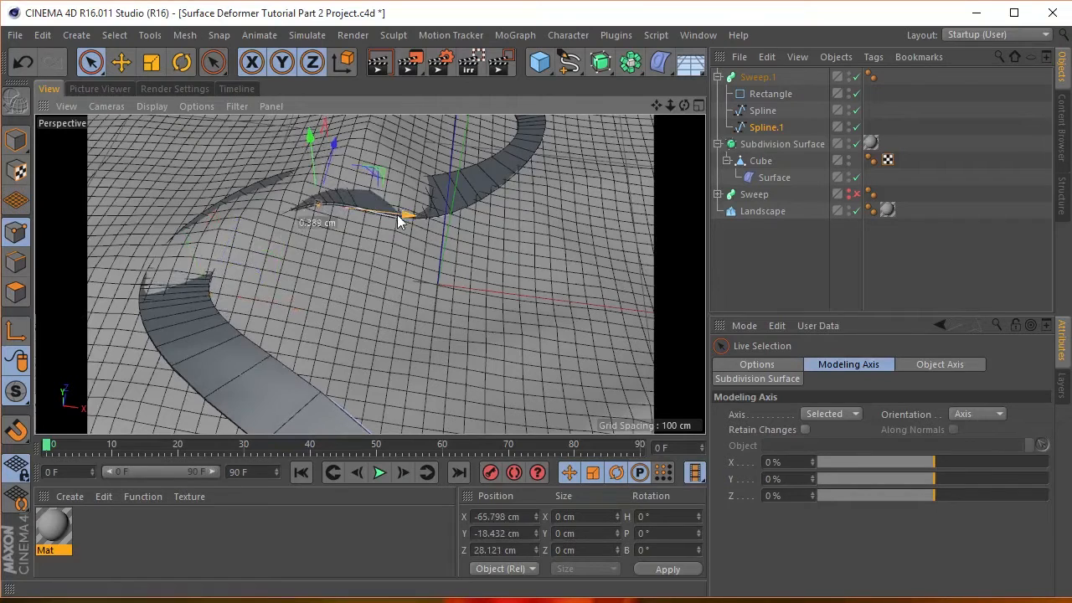
{"action": "left_click_drag", "start_coordinate": [405, 215], "coordinate": [380, 219]}
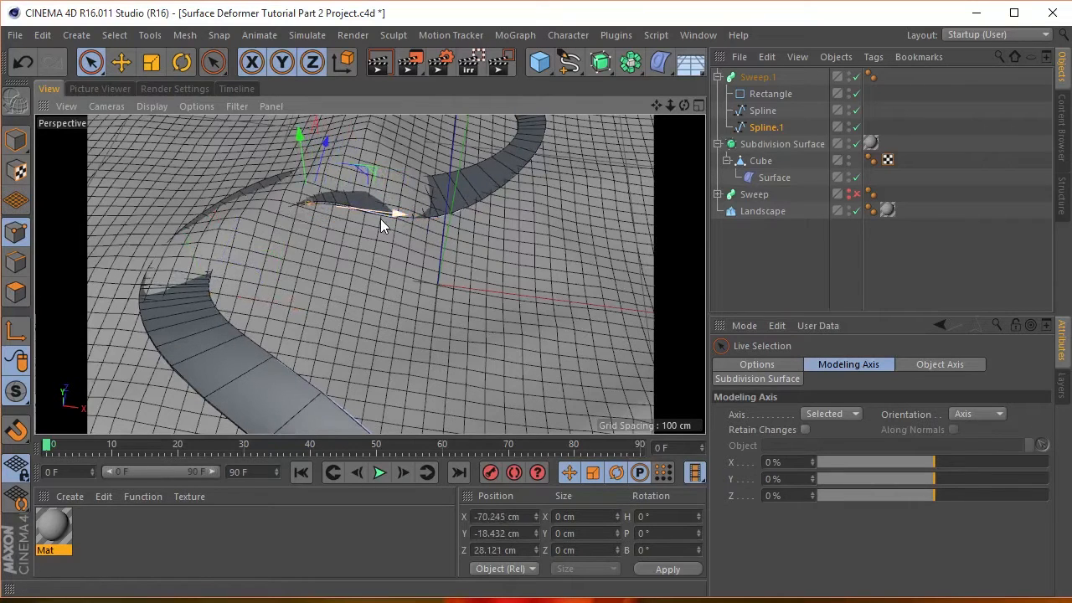
{"action": "key", "text": "ctrl+z"}
{"action": "left_click", "coordinate": [481, 197]}
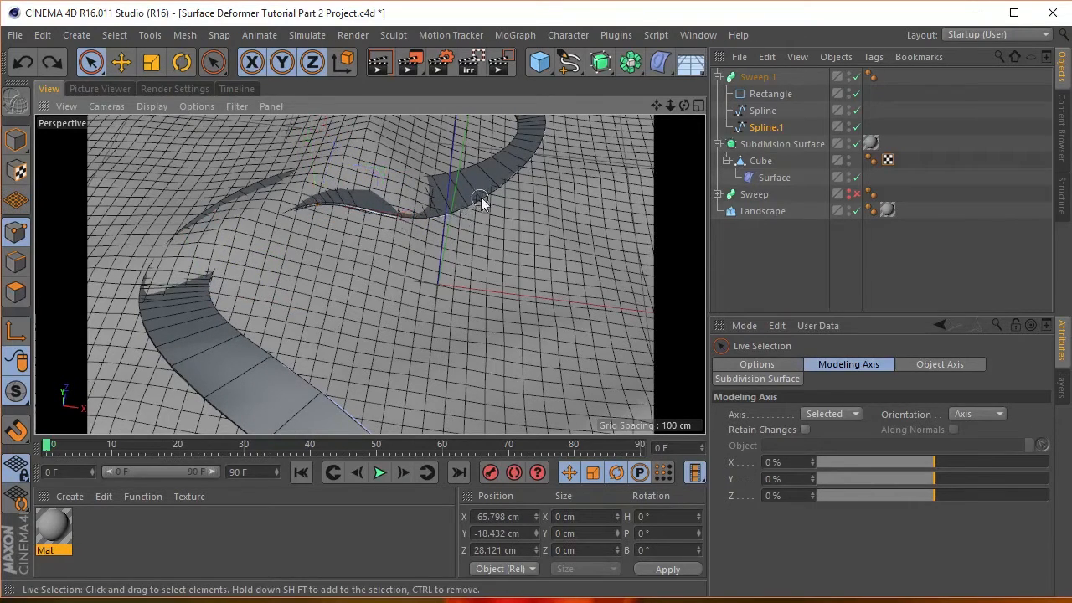
- Lower Spline.1's point on the far bend to about Y -59.8 cm and raise the one near its far end to about Y -53.9 cm
{"action": "left_click", "coordinate": [543, 148]}
{"action": "left_click_drag", "start_coordinate": [656, 106], "coordinate": [640, 275]}
{"action": "left_click", "coordinate": [531, 231]}
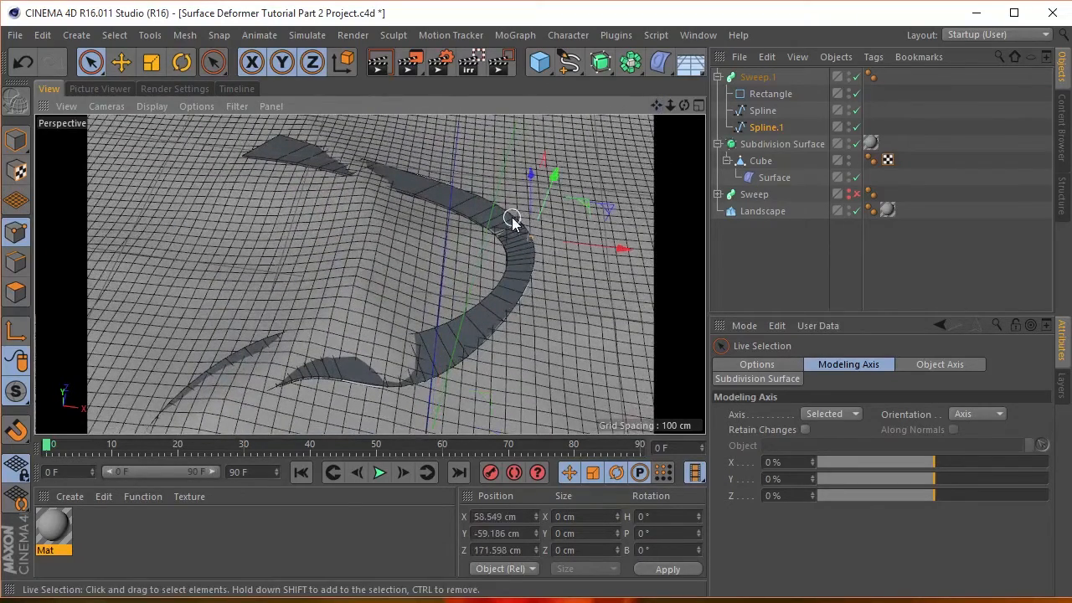
{"action": "left_click_drag", "start_coordinate": [555, 175], "coordinate": [556, 180]}
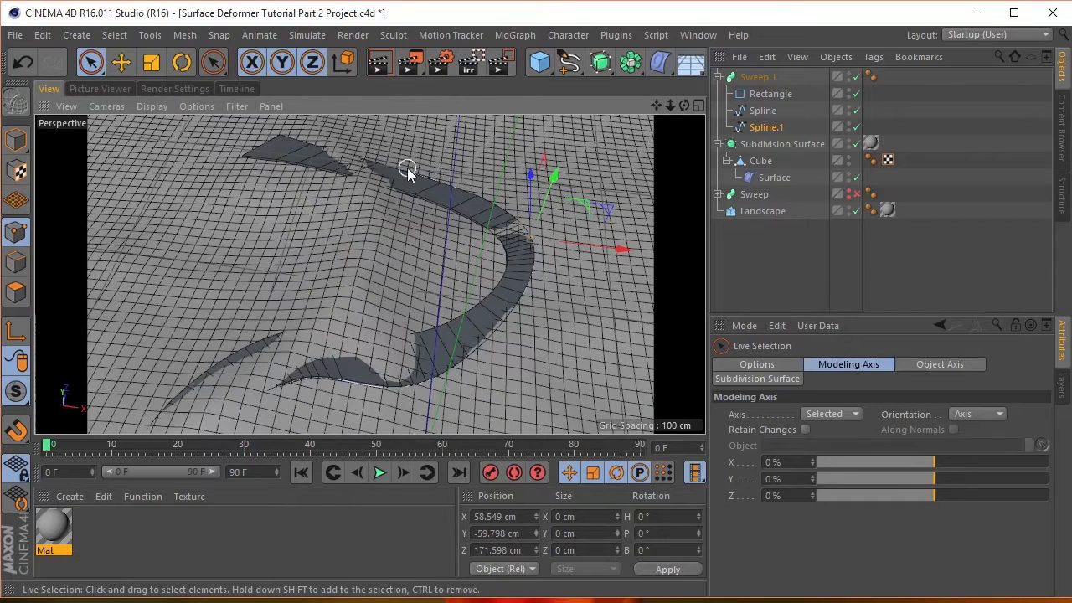
{"action": "left_click", "coordinate": [375, 163]}
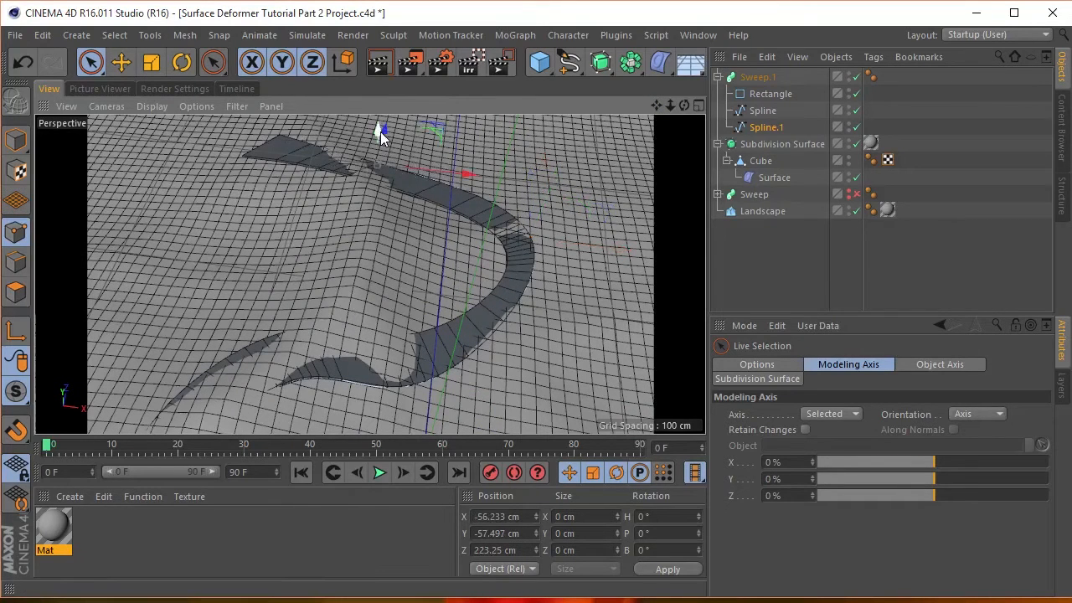
{"action": "left_click_drag", "start_coordinate": [381, 131], "coordinate": [380, 129]}
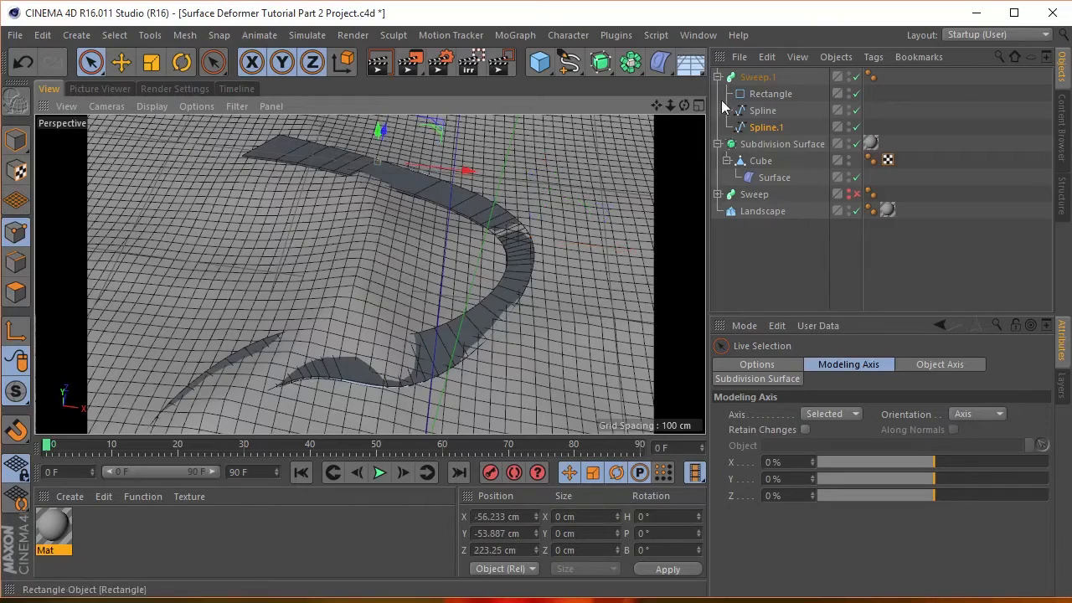
- Raise Spline's point near the far end to about Y -44.9 cm and shift its far-bend point to about Z 155.3 cm
{"action": "left_click", "coordinate": [763, 111]}
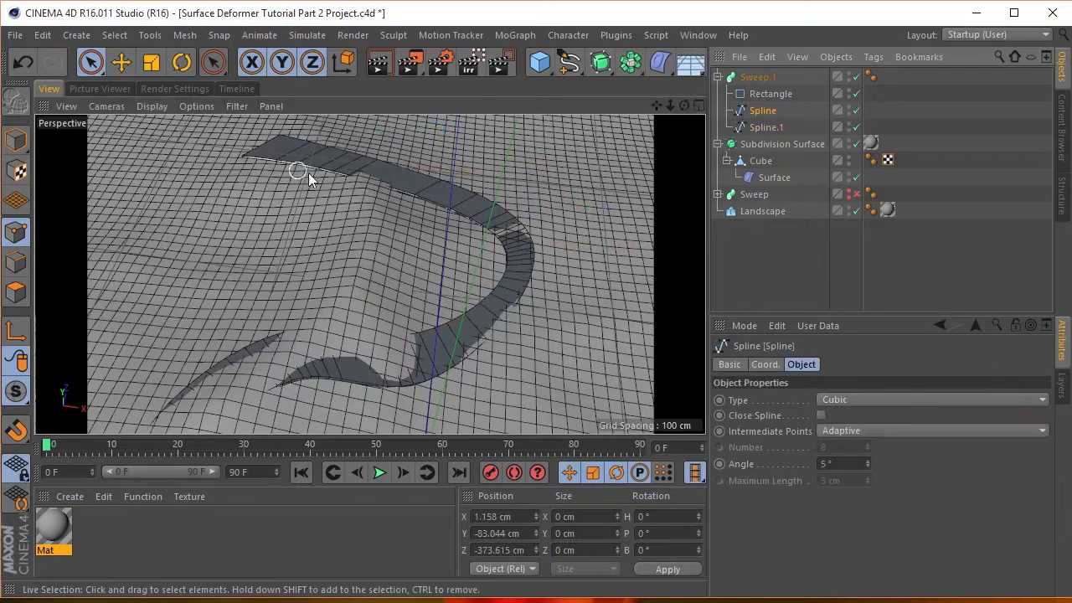
{"action": "left_click", "coordinate": [366, 180]}
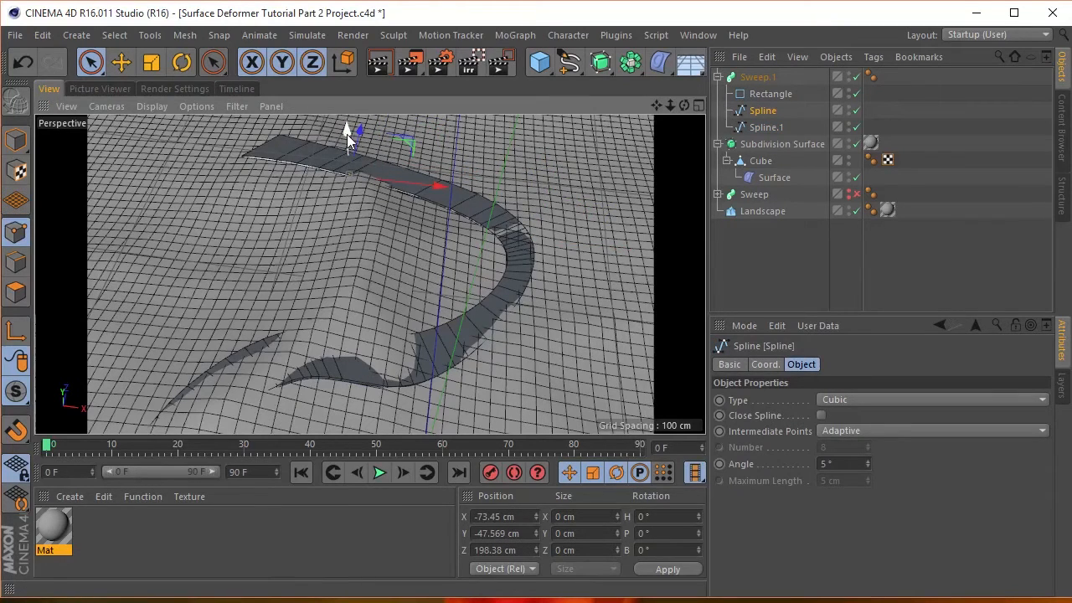
{"action": "left_click_drag", "start_coordinate": [347, 134], "coordinate": [345, 132]}
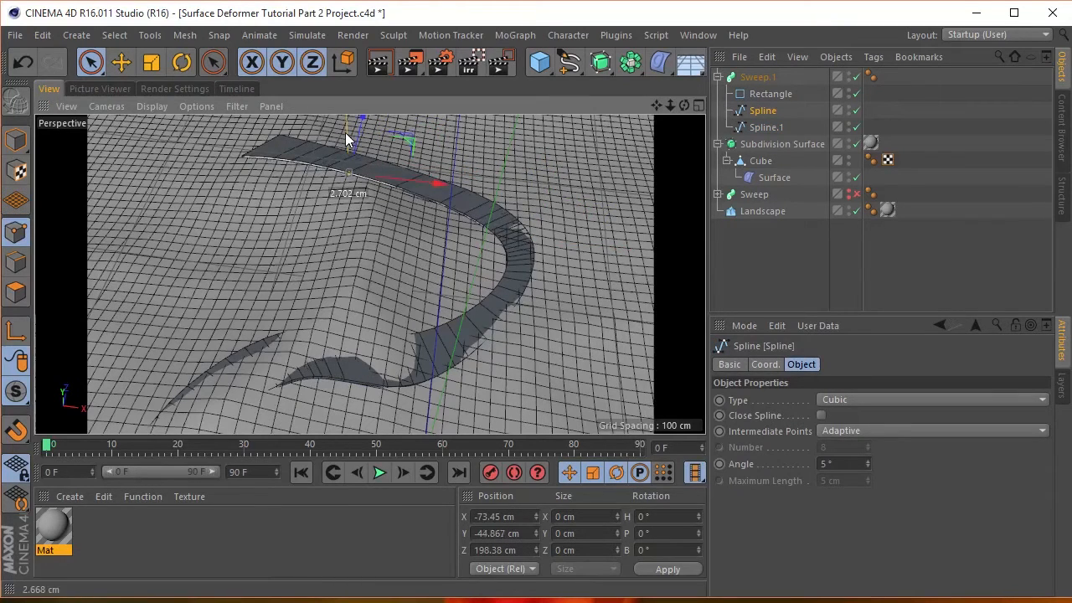
{"action": "left_click", "coordinate": [505, 249]}
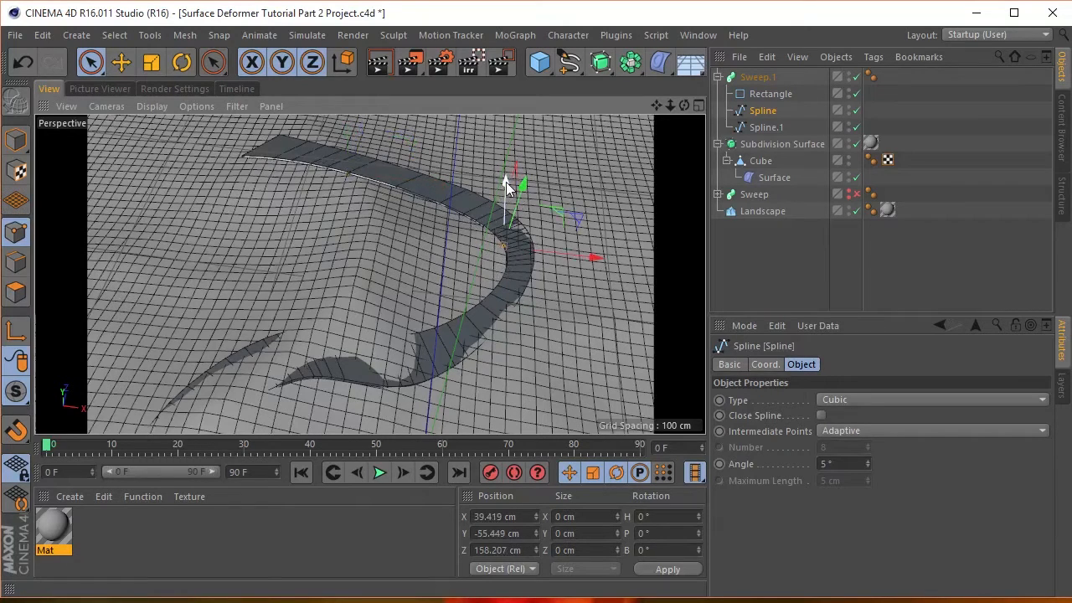
{"action": "mouse_move", "coordinate": [506, 182]}
{"action": "left_mouse_down"}
{"action": "mouse_move", "coordinate": [493, 201]}
{"action": "mouse_move", "coordinate": [486, 185]}
{"action": "left_mouse_up"}
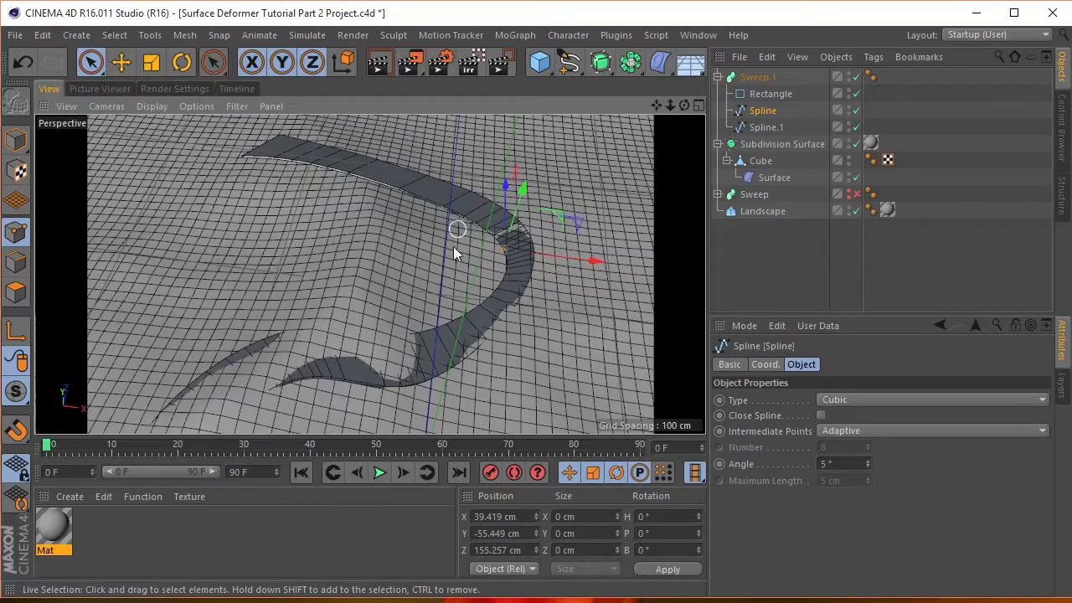
- Adjust the height of Spline's next two points after the far bend to about Y -32.9 cm and Y -22.7 cm
{"action": "left_click", "coordinate": [412, 329]}
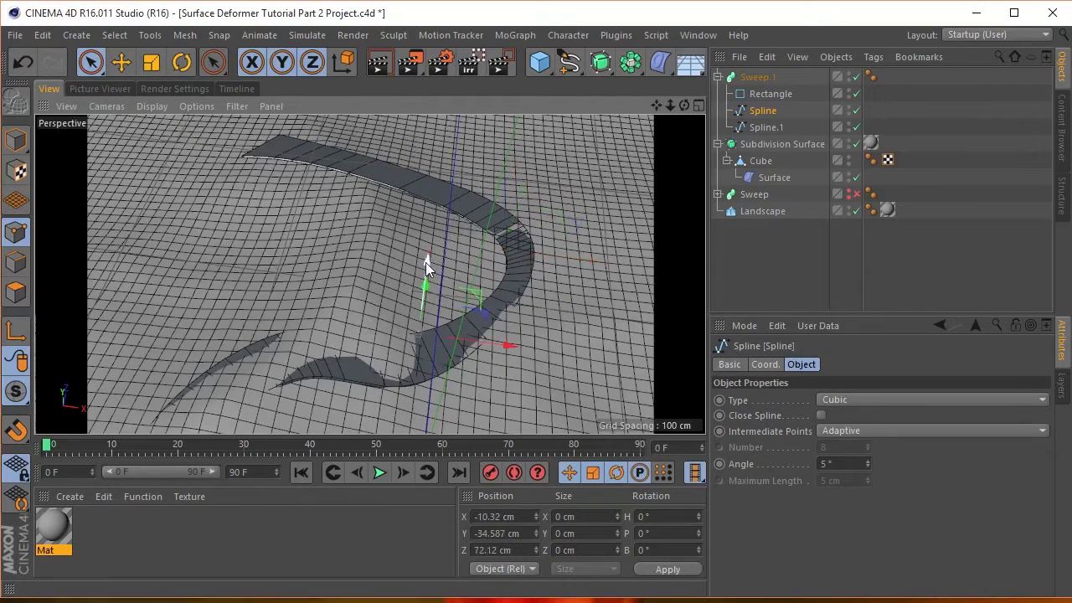
{"action": "left_click_drag", "start_coordinate": [685, 105], "coordinate": [679, 75]}
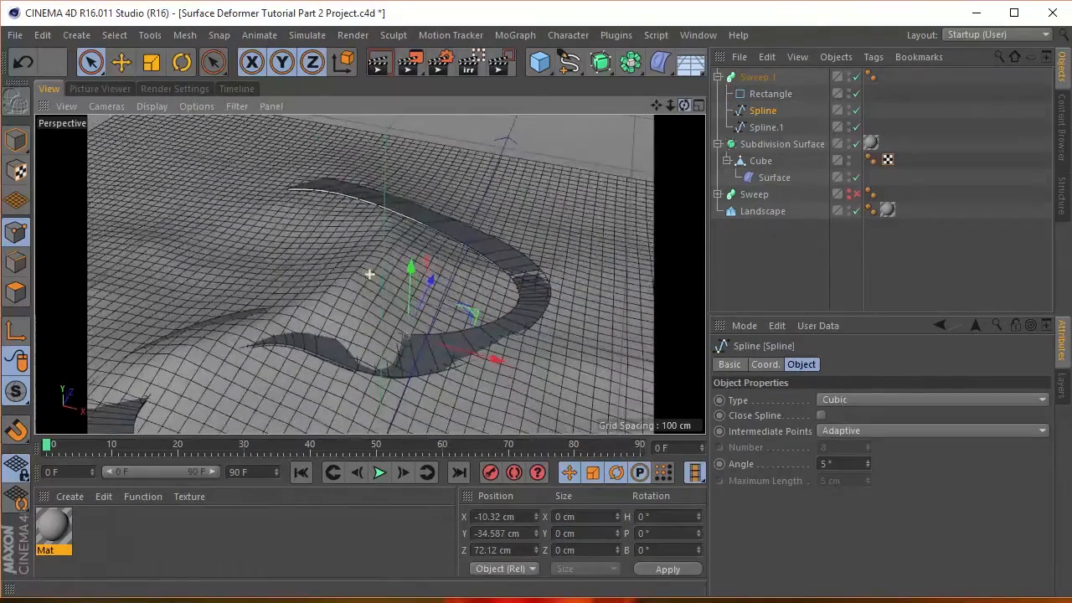
{"action": "left_click_drag", "start_coordinate": [411, 271], "coordinate": [411, 270]}
{"action": "left_click", "coordinate": [289, 317]}
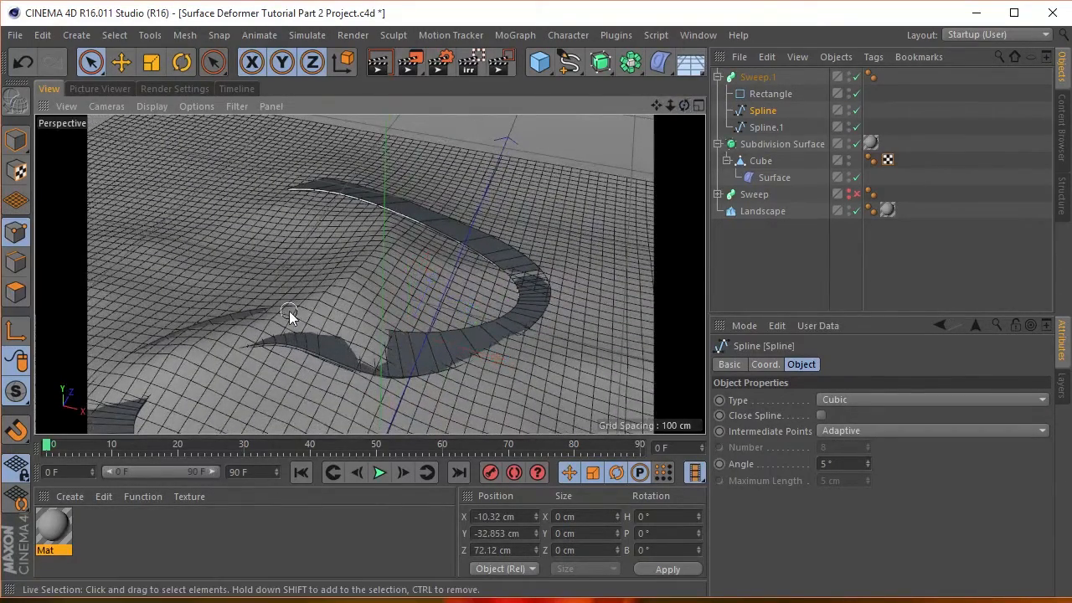
{"action": "left_click", "coordinate": [237, 308]}
{"action": "left_click_drag", "start_coordinate": [252, 243], "coordinate": [251, 244]}
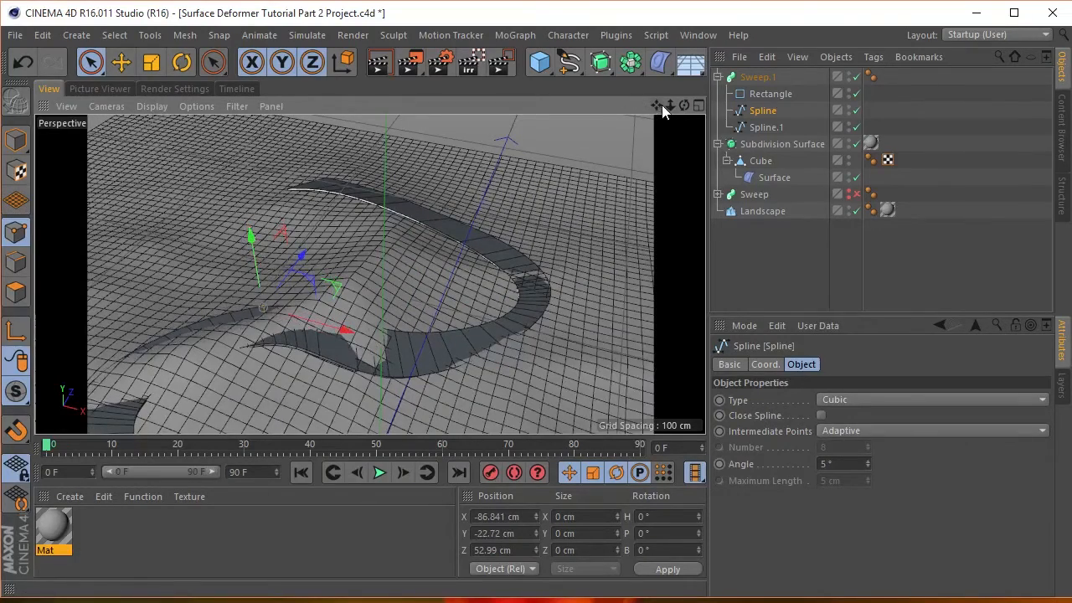
- Raise Spline's point on the middle bend to about Y -21.9 cm and the following one to about Y -22.3 cm
{"action": "left_click_drag", "start_coordinate": [657, 105], "coordinate": [561, 161]}
{"action": "left_click", "coordinate": [384, 330]}
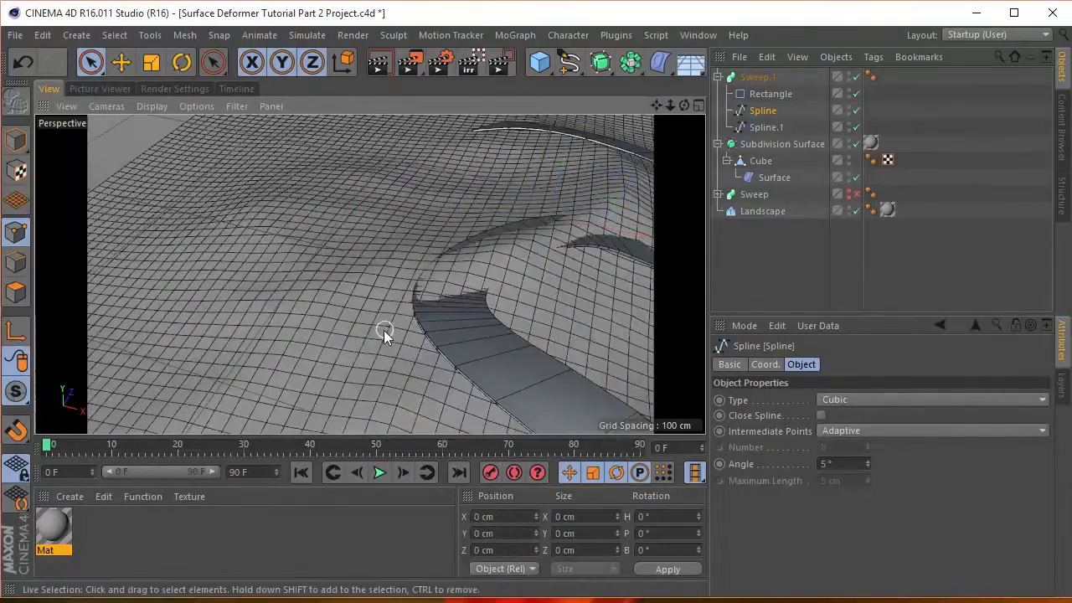
{"action": "left_click", "coordinate": [413, 298]}
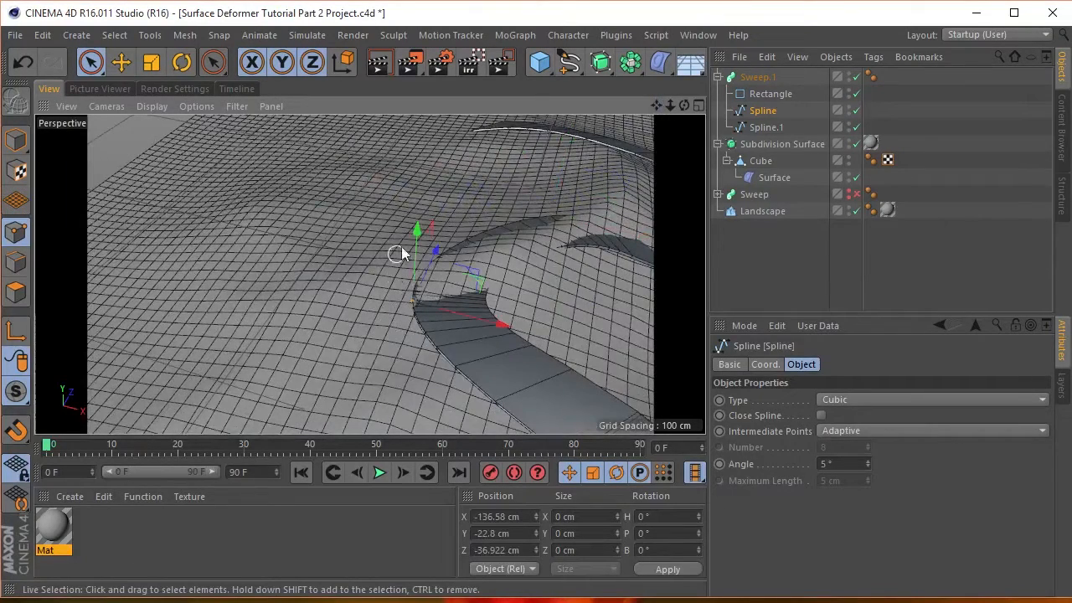
{"action": "left_click_drag", "start_coordinate": [416, 233], "coordinate": [417, 231]}
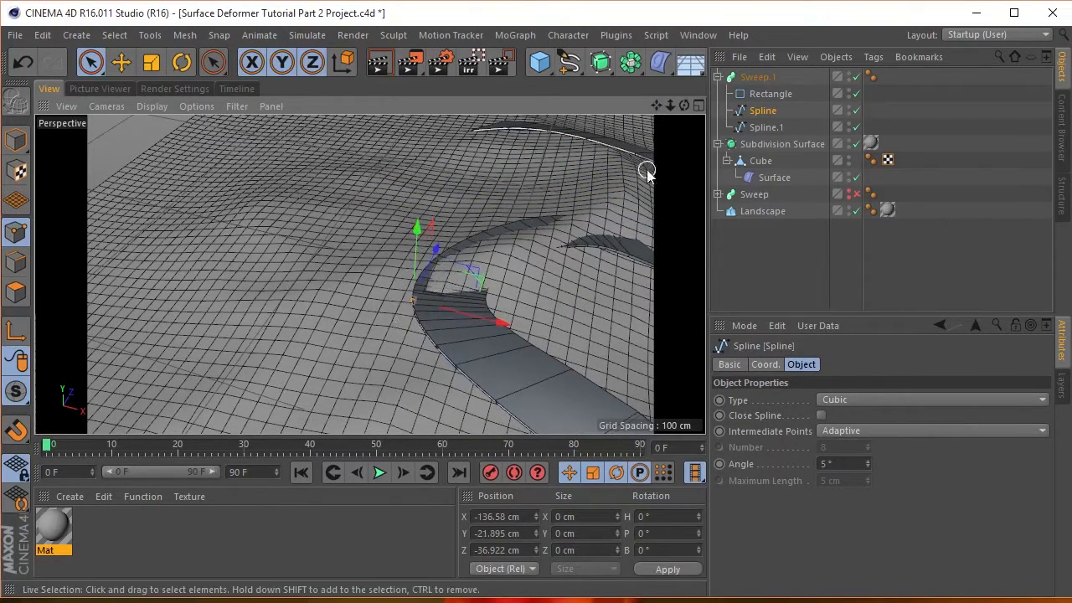
{"action": "left_click_drag", "start_coordinate": [656, 106], "coordinate": [555, 8]}
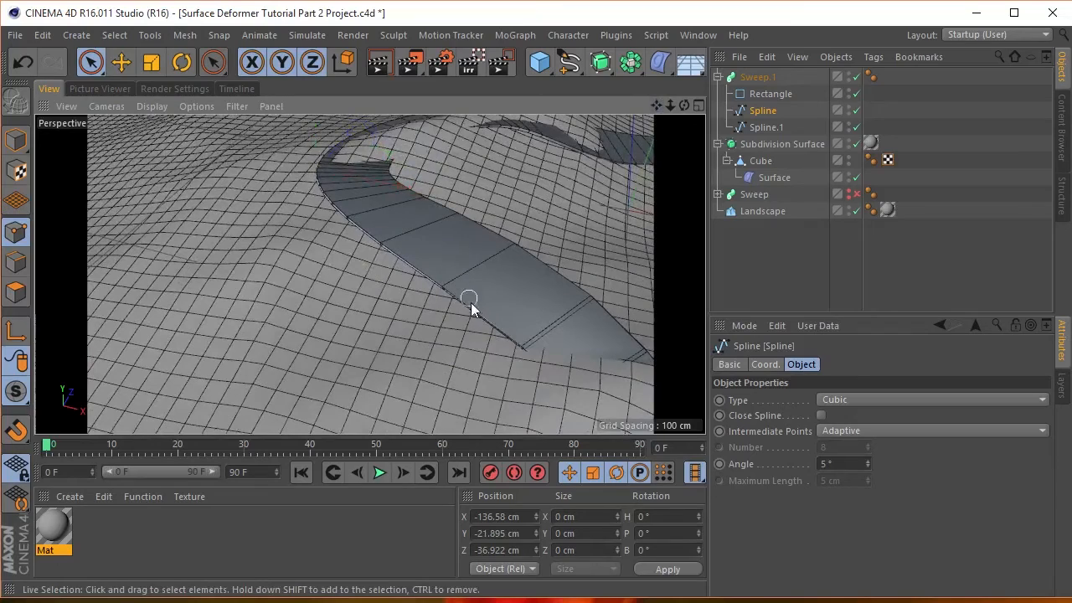
{"action": "left_click", "coordinate": [526, 349]}
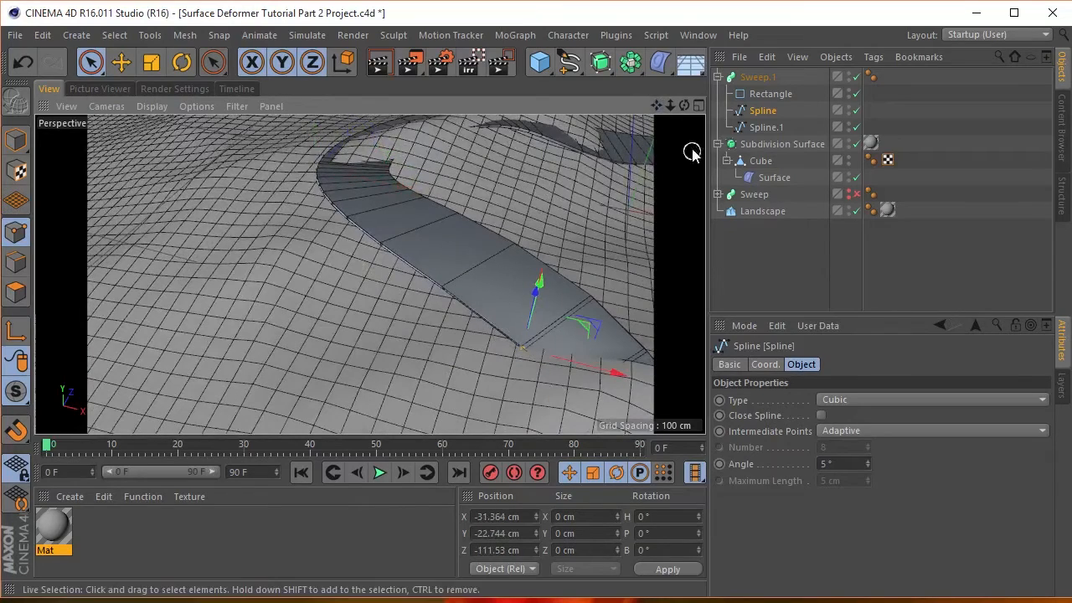
{"action": "left_click_drag", "start_coordinate": [685, 106], "coordinate": [372, 276]}
{"action": "left_click_drag", "start_coordinate": [432, 240], "coordinate": [431, 234]}
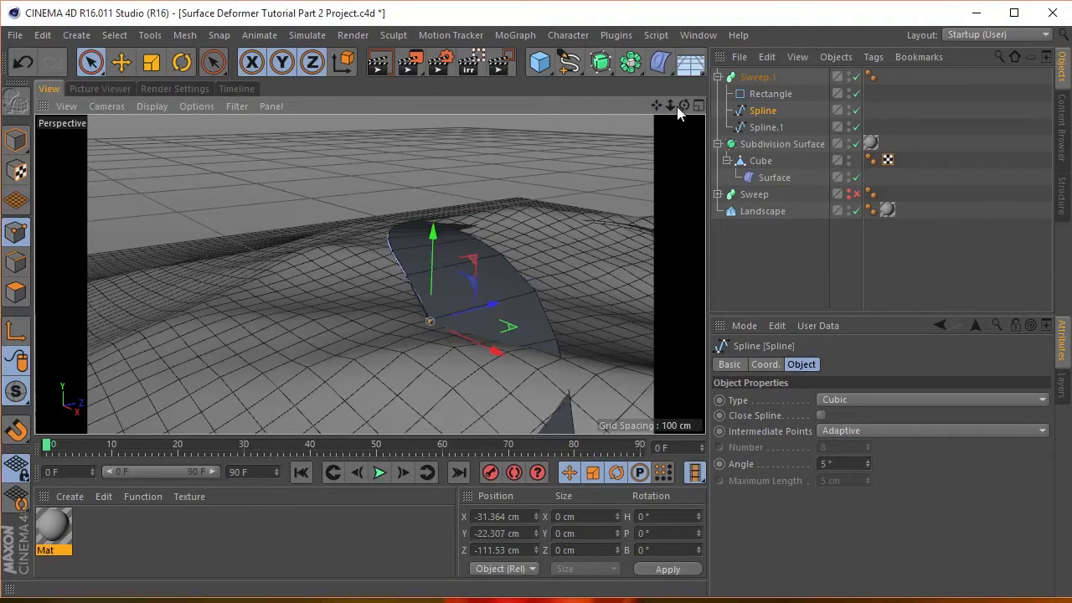
- Raise Spline's next two points toward the near end to about Y -44 cm and Y -58 cm
{"action": "left_click_drag", "start_coordinate": [656, 106], "coordinate": [662, 6]}
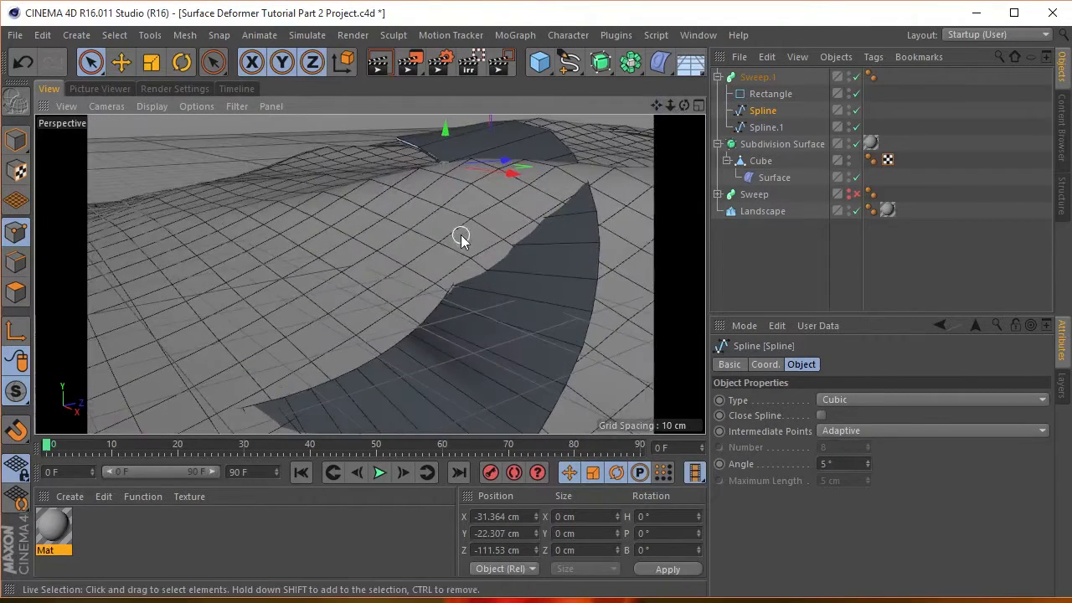
{"action": "left_click", "coordinate": [242, 402]}
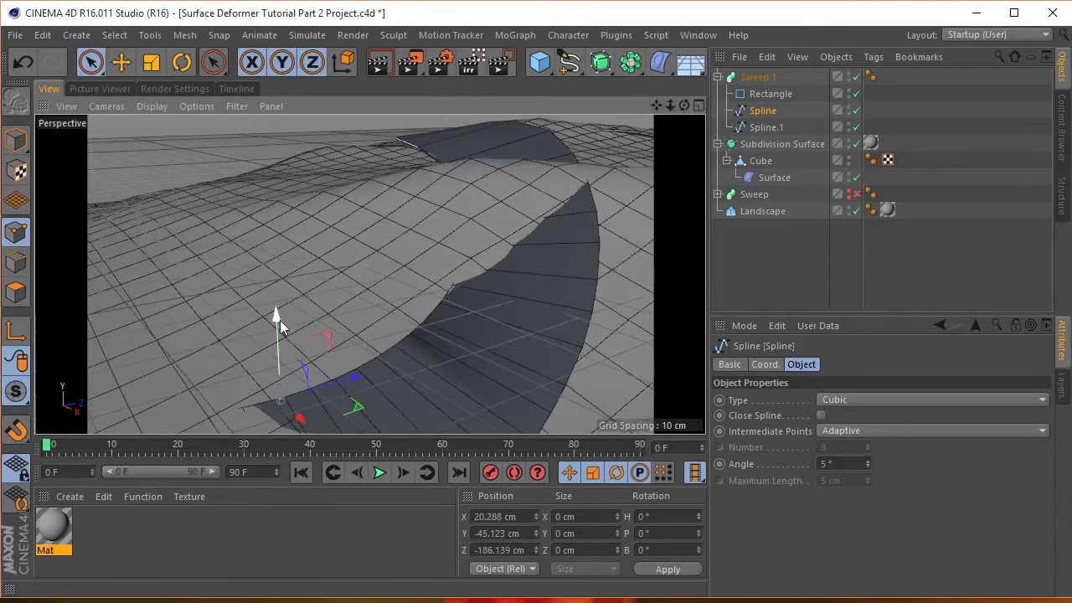
{"action": "mouse_move", "coordinate": [280, 320]}
{"action": "left_mouse_down"}
{"action": "mouse_move", "coordinate": [279, 308]}
{"action": "mouse_move", "coordinate": [278, 317]}
{"action": "left_mouse_up"}
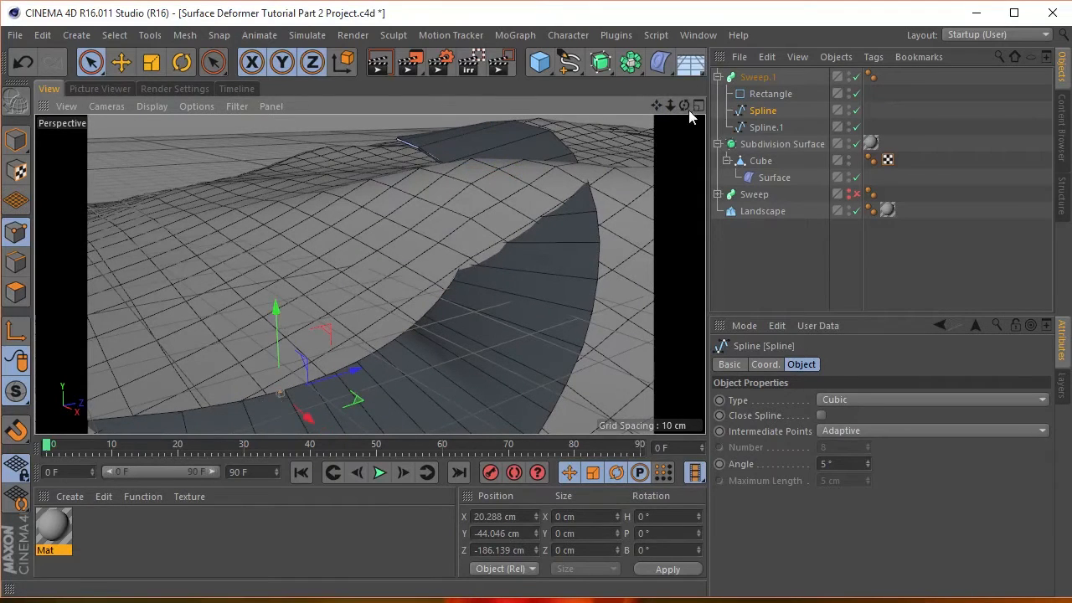
{"action": "right_click_drag", "start_coordinate": [457, 241], "coordinate": [351, 301], "text": "alt"}
{"action": "left_click_drag", "start_coordinate": [658, 111], "coordinate": [412, 287]}
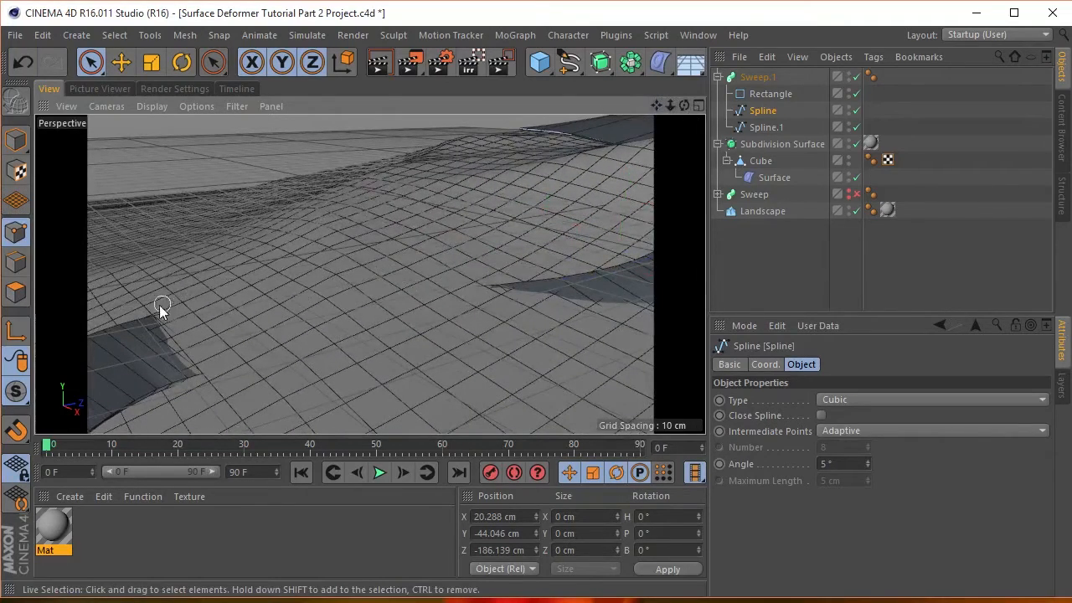
{"action": "right_click_drag", "start_coordinate": [299, 270], "coordinate": [148, 340], "text": "alt"}
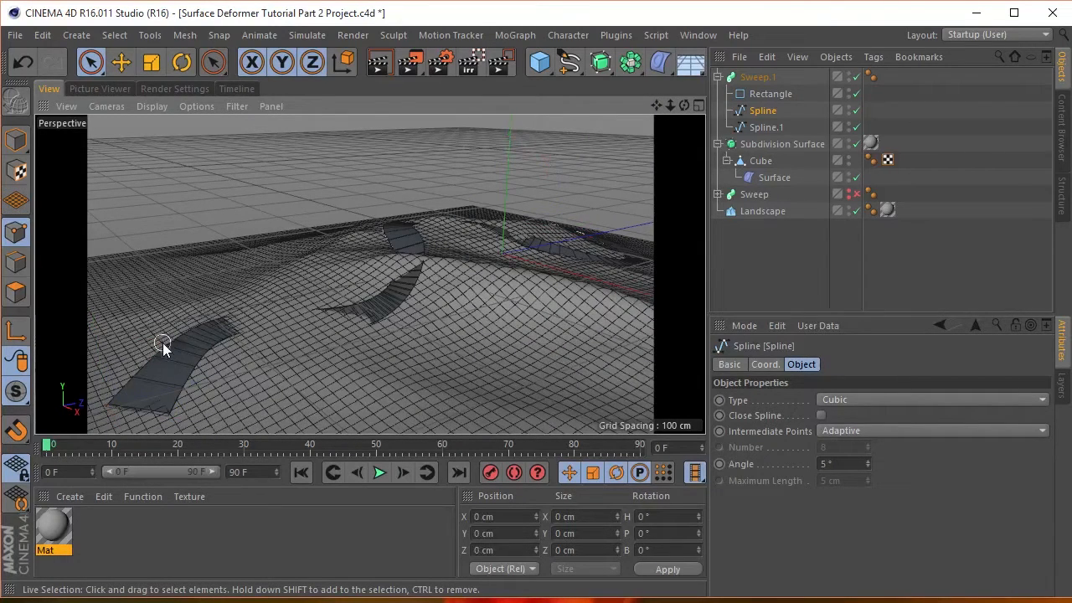
{"action": "left_click", "coordinate": [217, 321]}
{"action": "left_click_drag", "start_coordinate": [211, 231], "coordinate": [211, 228]}
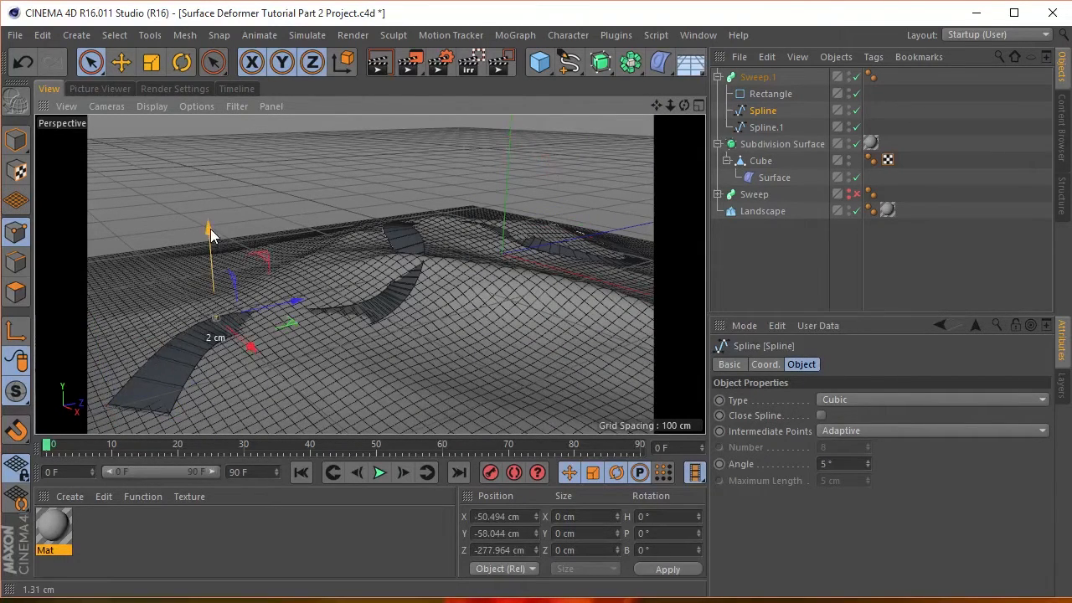
{"action": "left_click", "coordinate": [362, 332]}
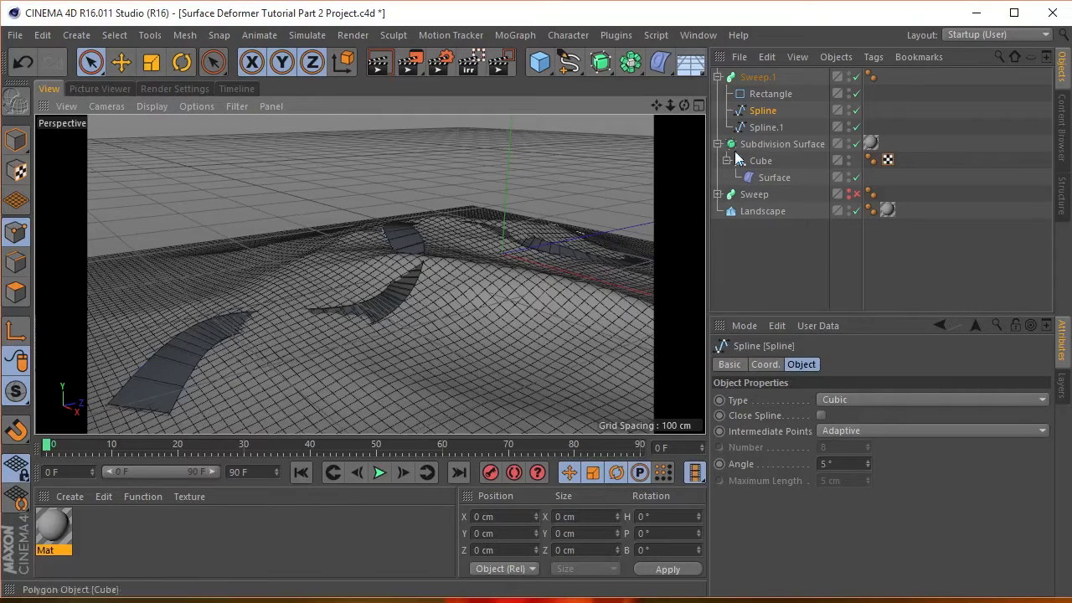
- Raise Spline.1's point near the near end to about Y -58.7 cm and the point on the near bend to about Y -47.9 cm
{"action": "left_click", "coordinate": [765, 127]}
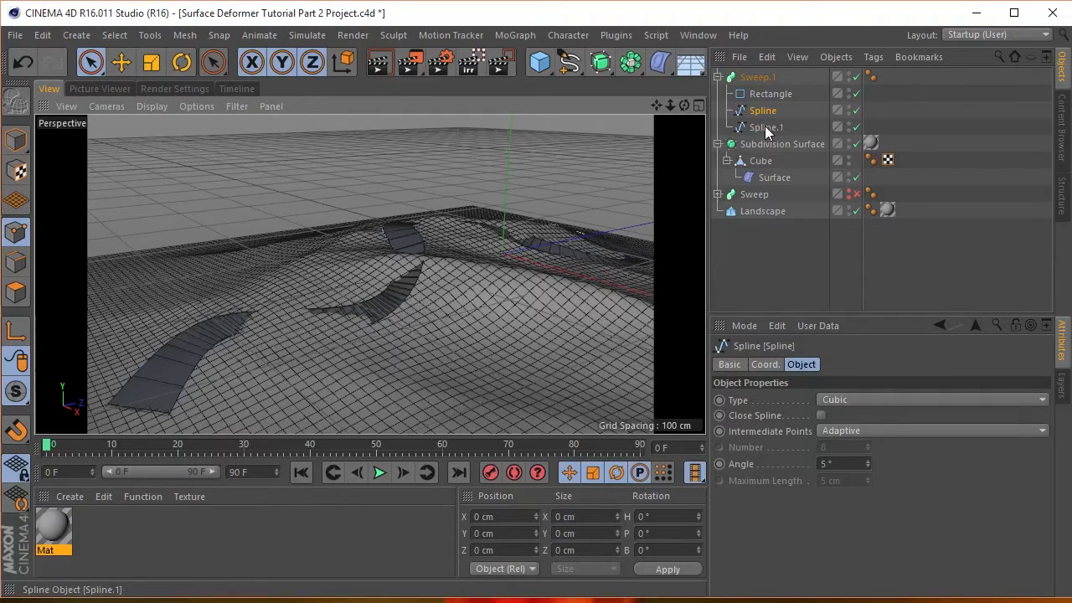
{"action": "left_click", "coordinate": [239, 332]}
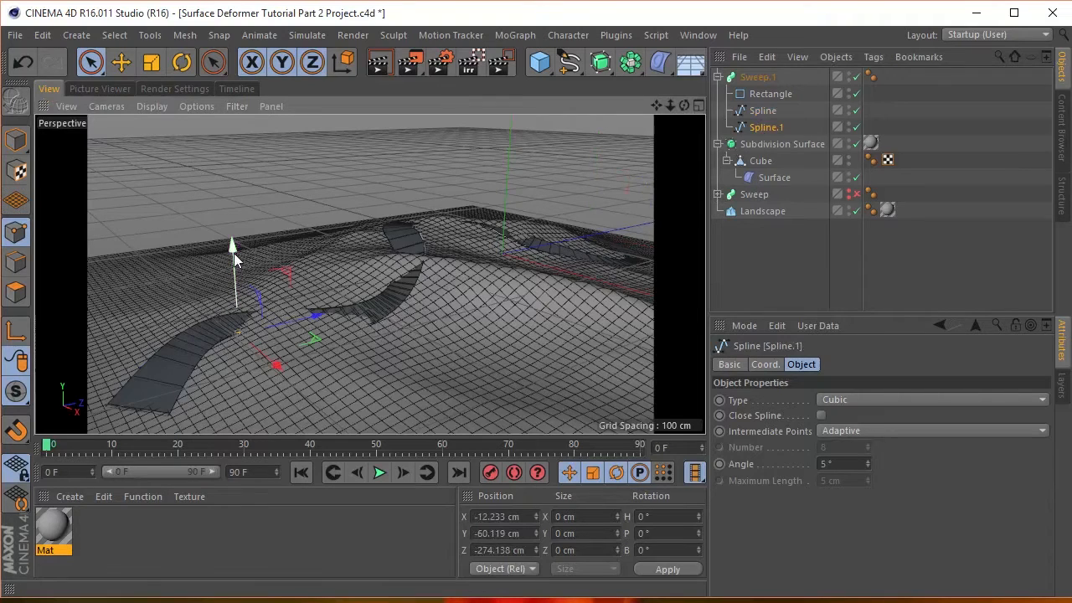
{"action": "left_click_drag", "start_coordinate": [232, 246], "coordinate": [232, 259]}
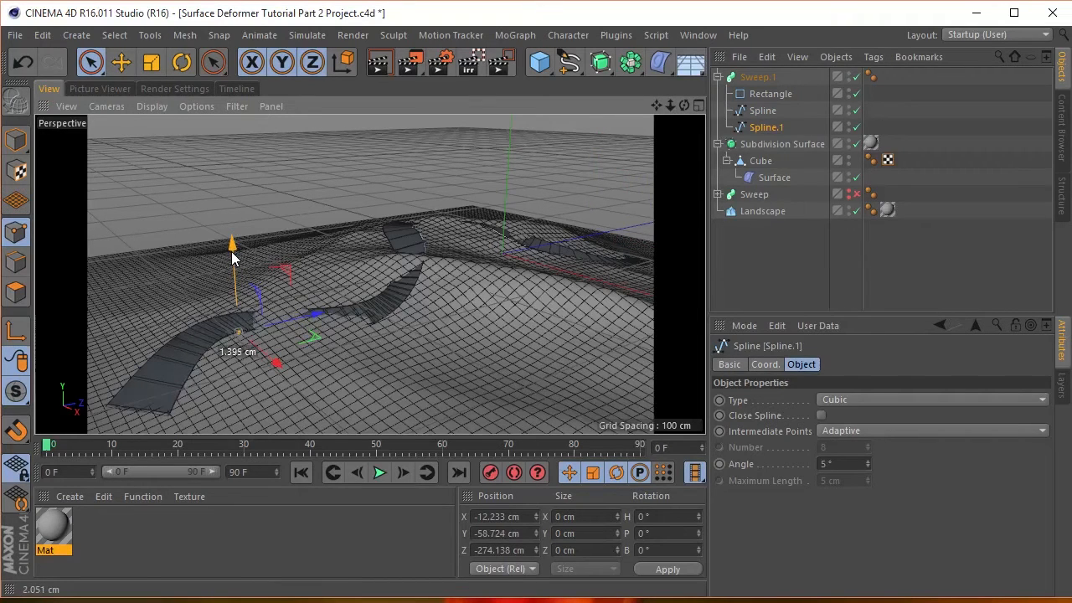
{"action": "left_click", "coordinate": [368, 317]}
{"action": "left_click_drag", "start_coordinate": [377, 245], "coordinate": [377, 233]}
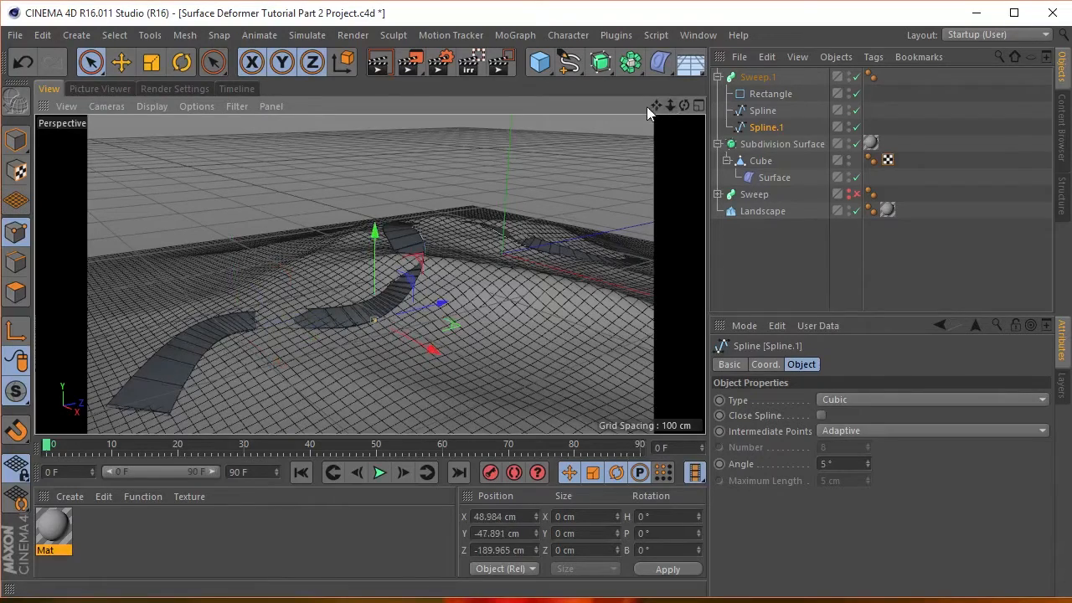
- Return to Model mode with the whole landscape in view and disable the Surface deformer under Cube
{"action": "left_click_drag", "start_coordinate": [668, 105], "coordinate": [371, 275]}
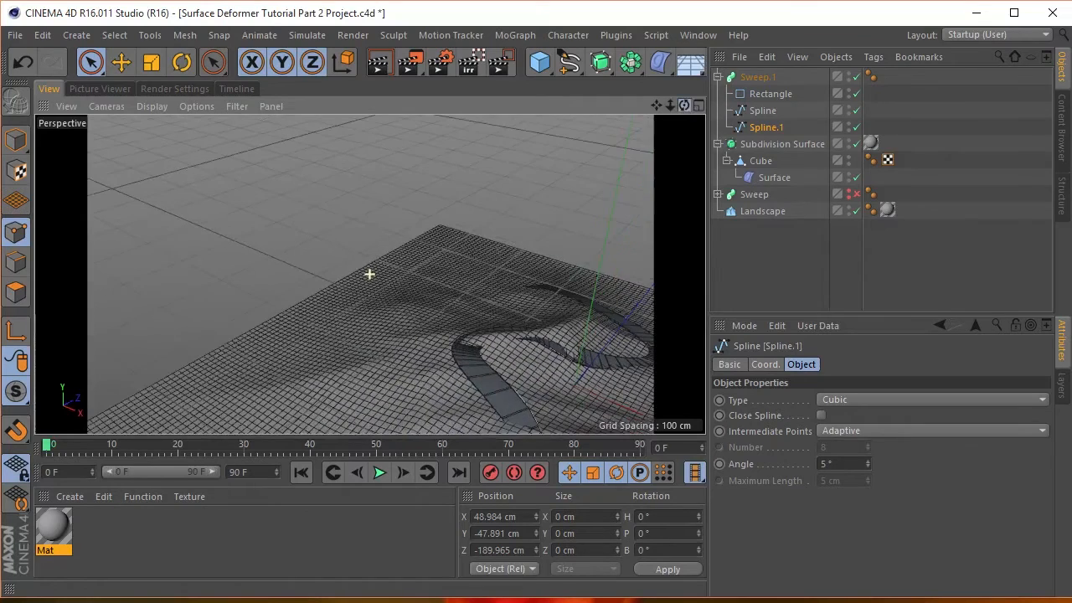
{"action": "scroll", "coordinate": [537, 265], "scroll_direction": "down", "scroll_amount": 3}
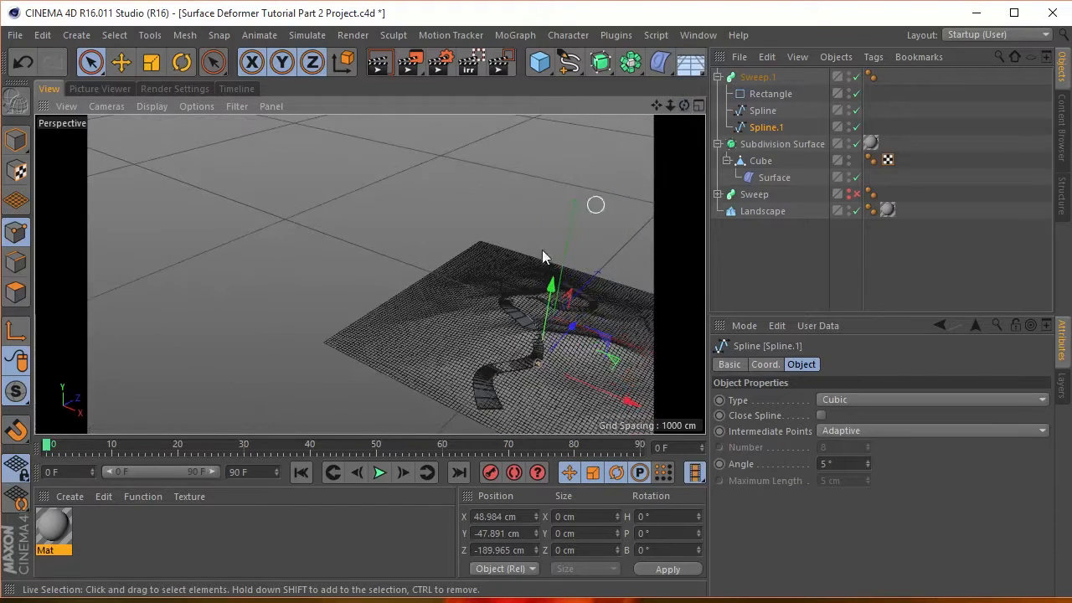
{"action": "left_click", "coordinate": [25, 144]}
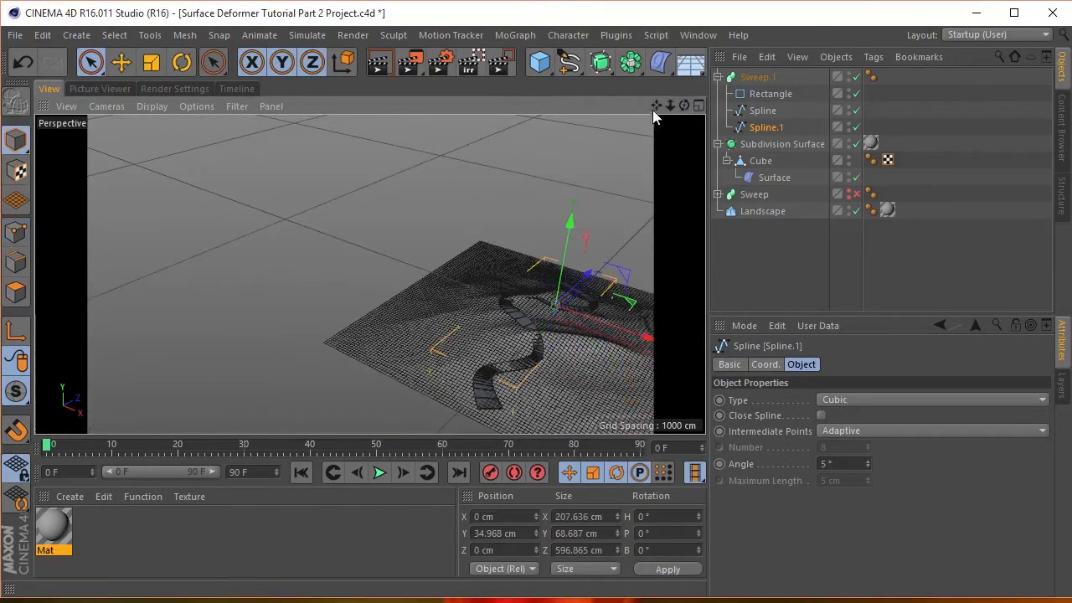
{"action": "left_click_drag", "start_coordinate": [681, 106], "coordinate": [371, 275]}
{"action": "left_click_drag", "start_coordinate": [656, 107], "coordinate": [369, 273]}
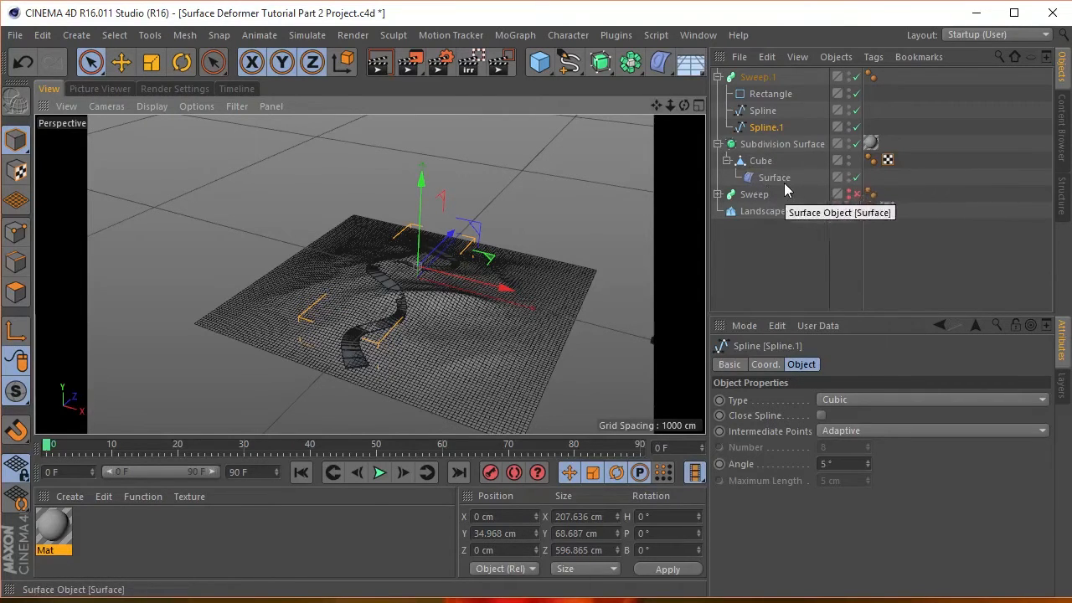
{"action": "left_click", "coordinate": [856, 177]}
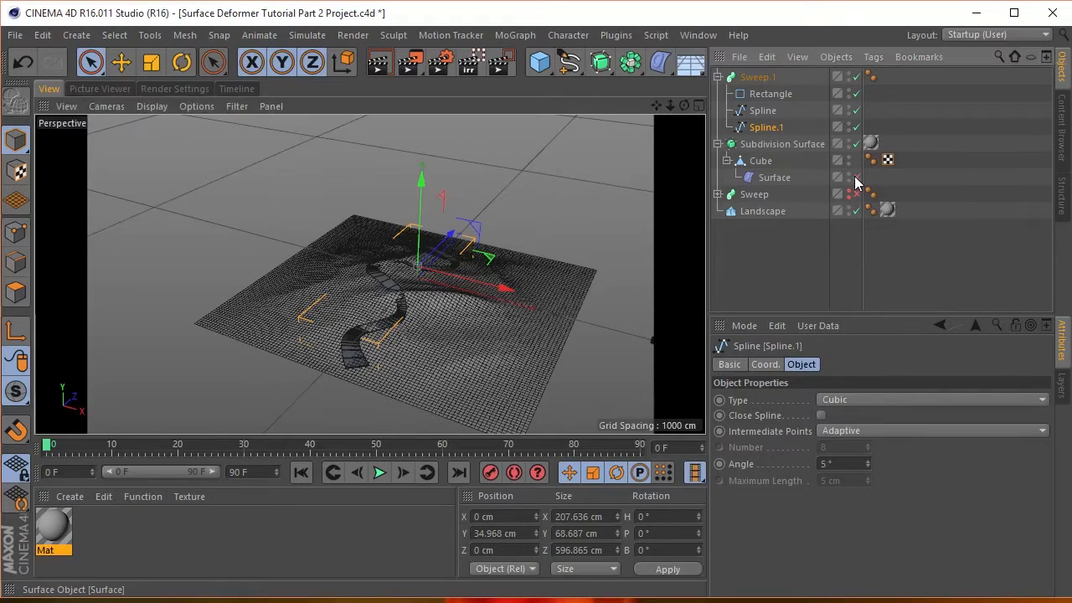
- Examine the Cube's mesh up close with its Subdivision Surface switched off, then restore the subdivision
{"action": "left_click", "coordinate": [761, 162]}
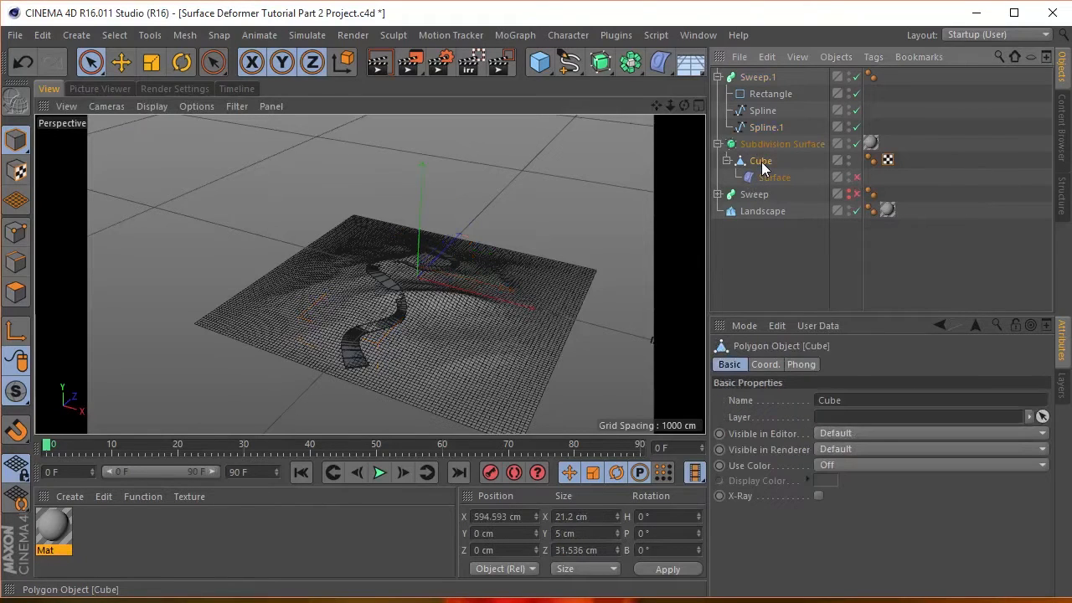
{"action": "scroll", "coordinate": [422, 246], "scroll_direction": "down", "scroll_amount": 5}
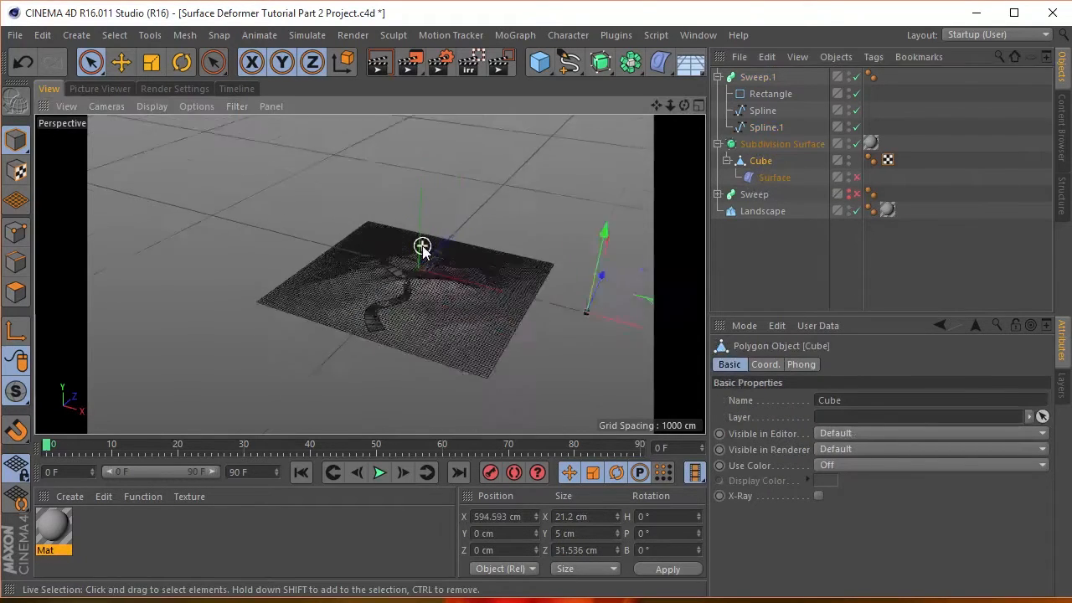
{"action": "scroll", "coordinate": [536, 285], "scroll_direction": "up", "scroll_amount": 5}
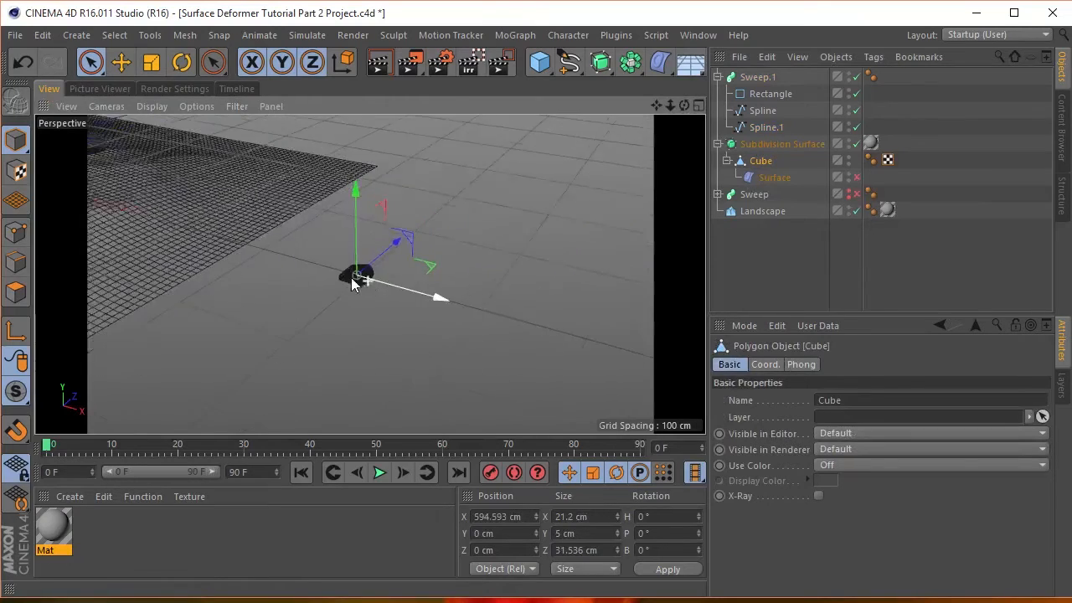
{"action": "scroll", "coordinate": [377, 278], "scroll_direction": "up", "scroll_amount": 5}
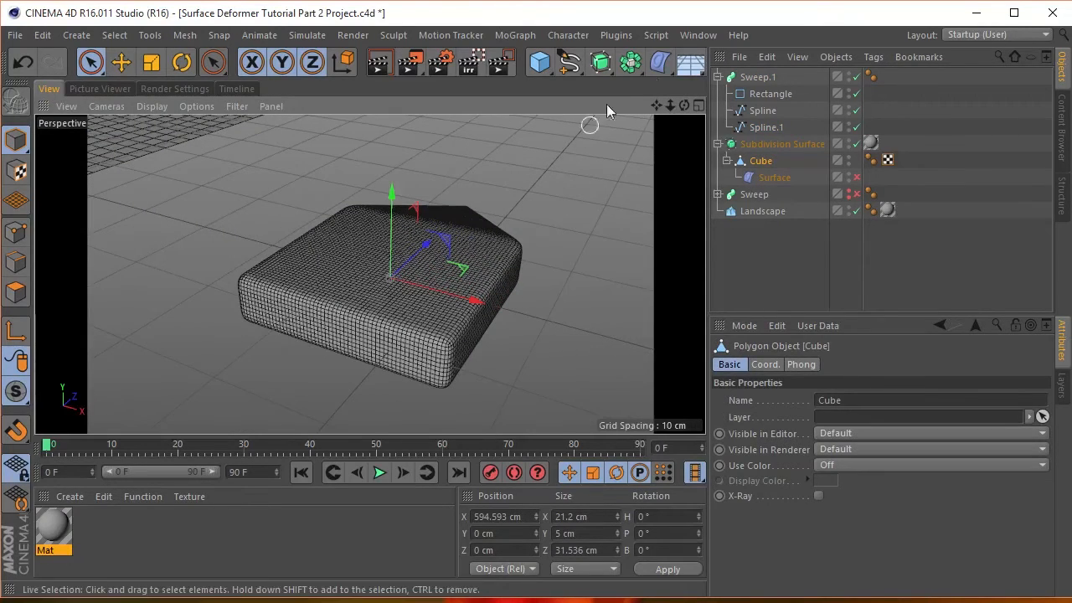
{"action": "left_click_drag", "start_coordinate": [657, 107], "coordinate": [601, 107]}
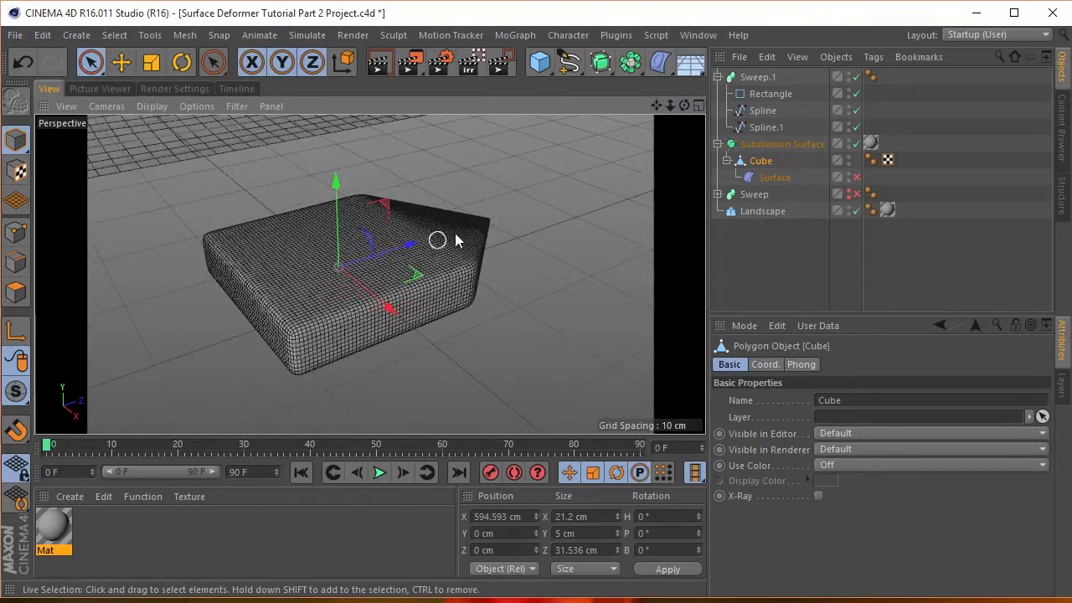
{"action": "left_click", "coordinate": [856, 146]}
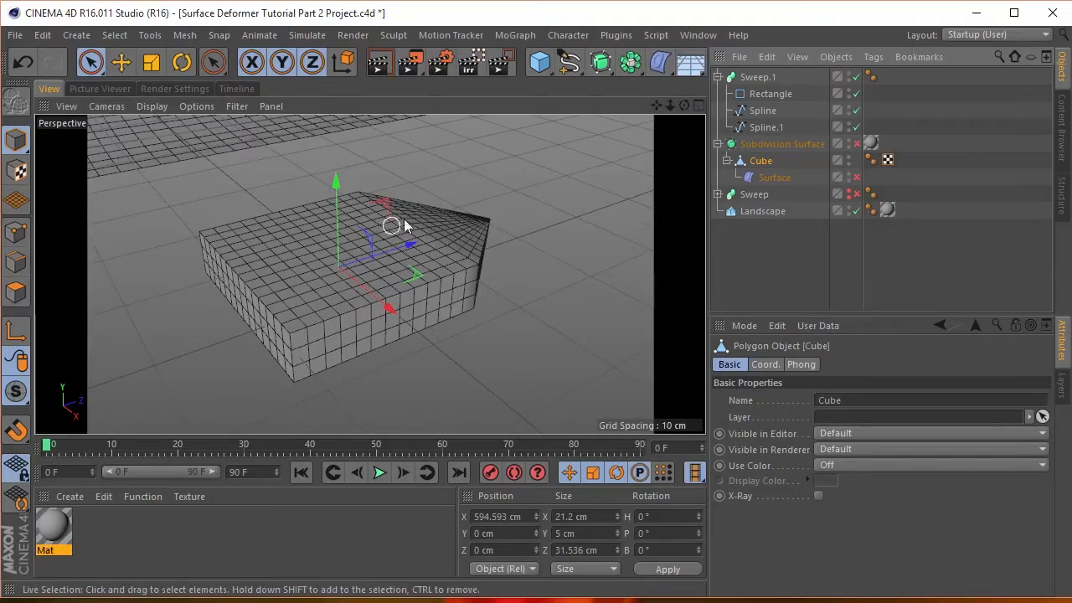
{"action": "left_click_drag", "start_coordinate": [685, 105], "coordinate": [695, 143]}
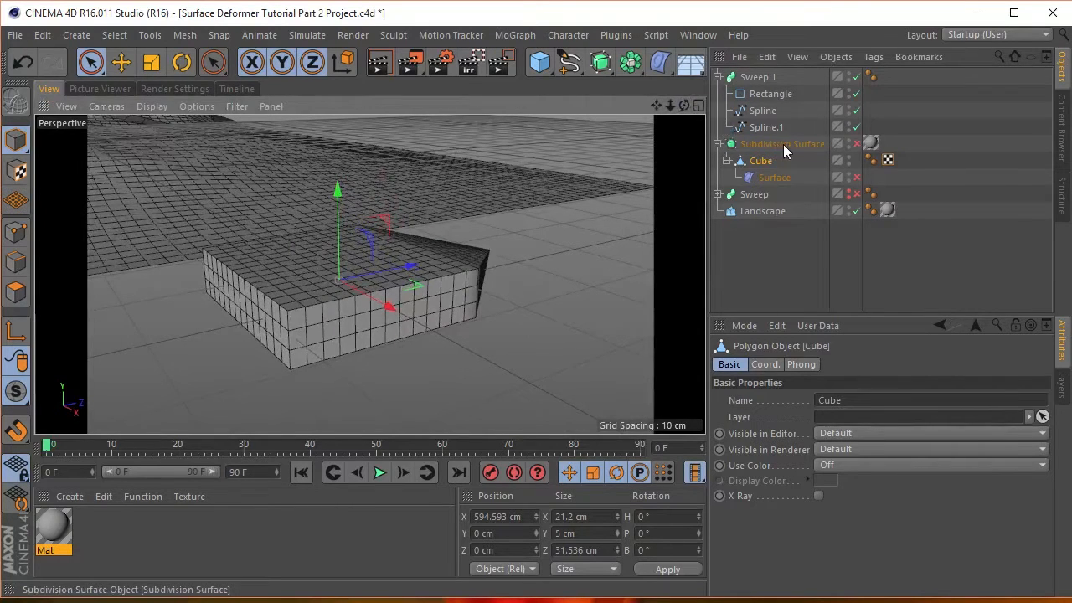
{"action": "left_click", "coordinate": [857, 143]}
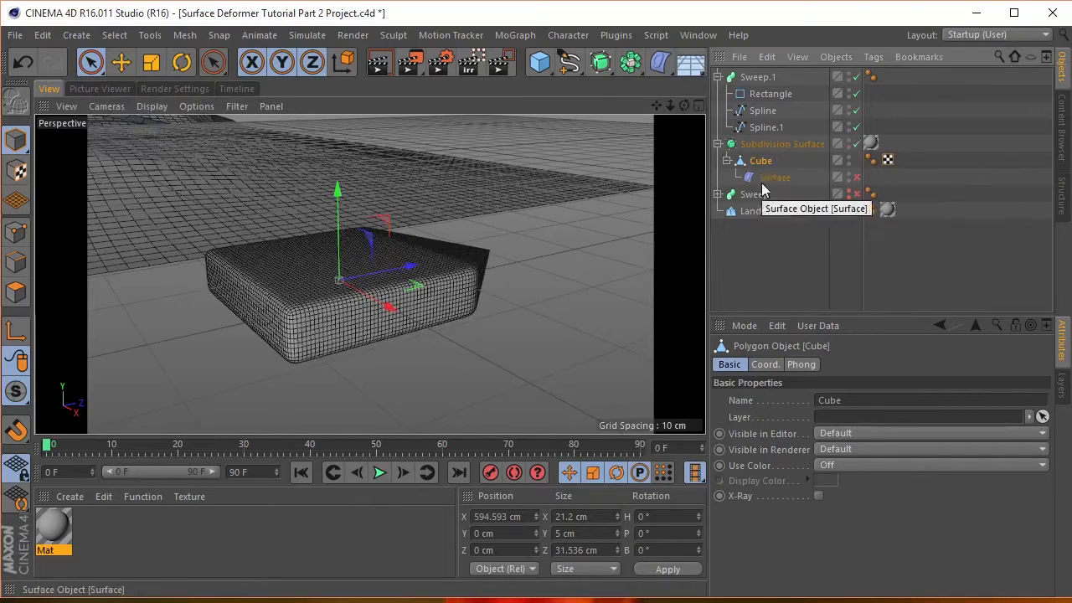
- Delete the Cube's existing Surface deformer and add a fresh Surface deformer as a child of the Cube
{"action": "left_click", "coordinate": [857, 178]}
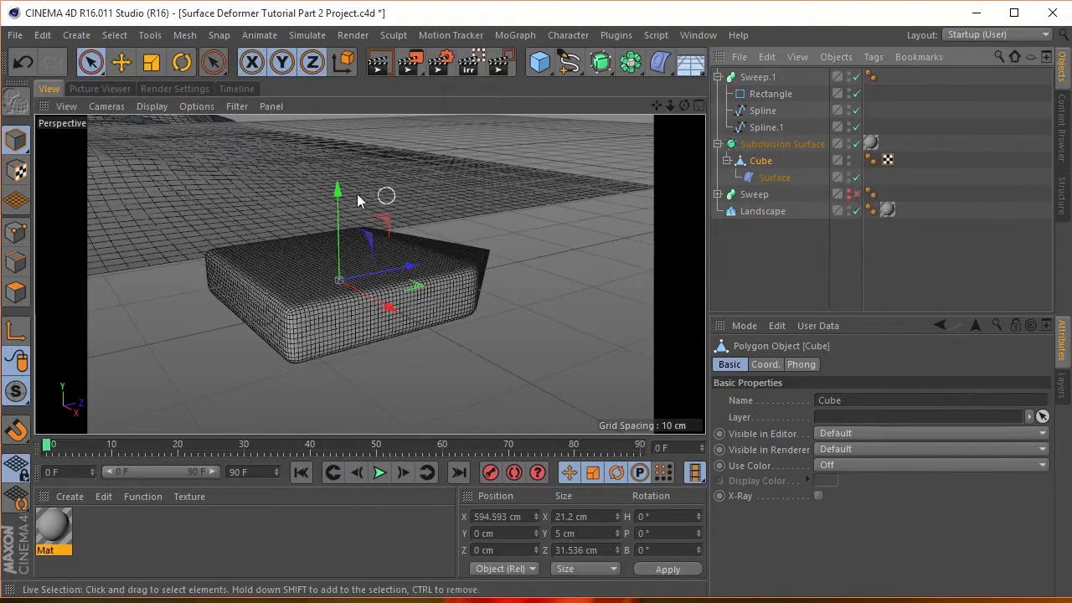
{"action": "left_click", "coordinate": [765, 181]}
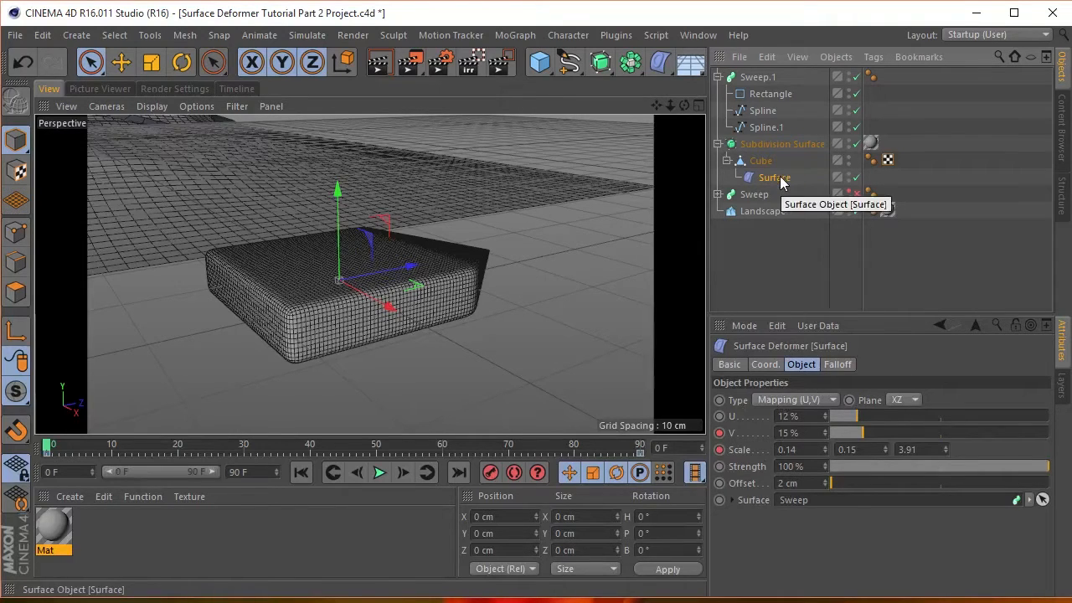
{"action": "key", "text": "Delete"}
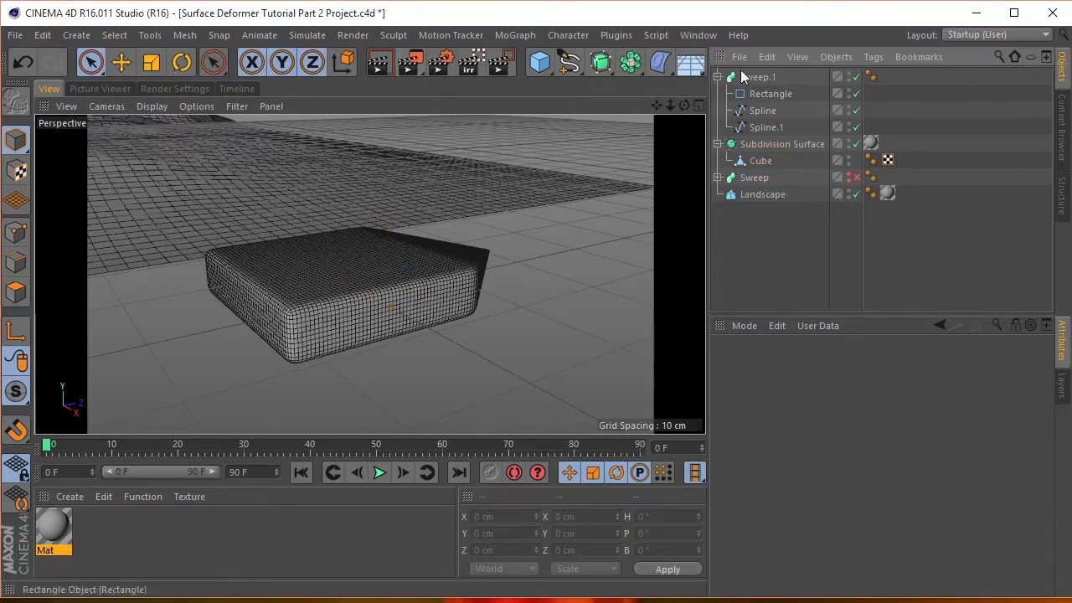
{"action": "left_click", "coordinate": [632, 61]}
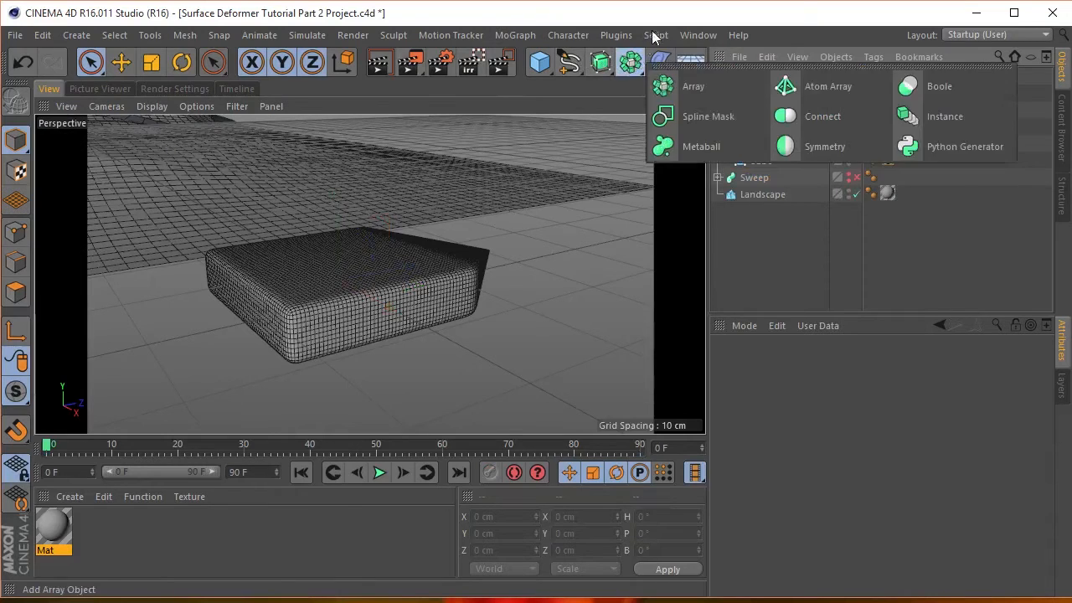
{"action": "left_click_drag", "start_coordinate": [660, 61], "coordinate": [864, 206]}
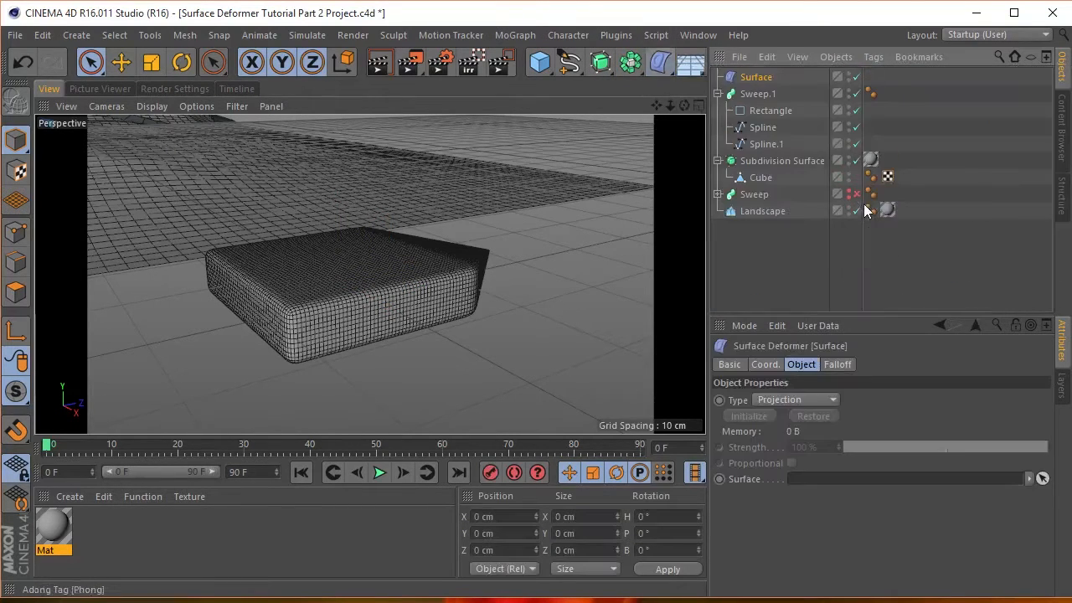
{"action": "left_click_drag", "start_coordinate": [757, 81], "coordinate": [759, 181]}
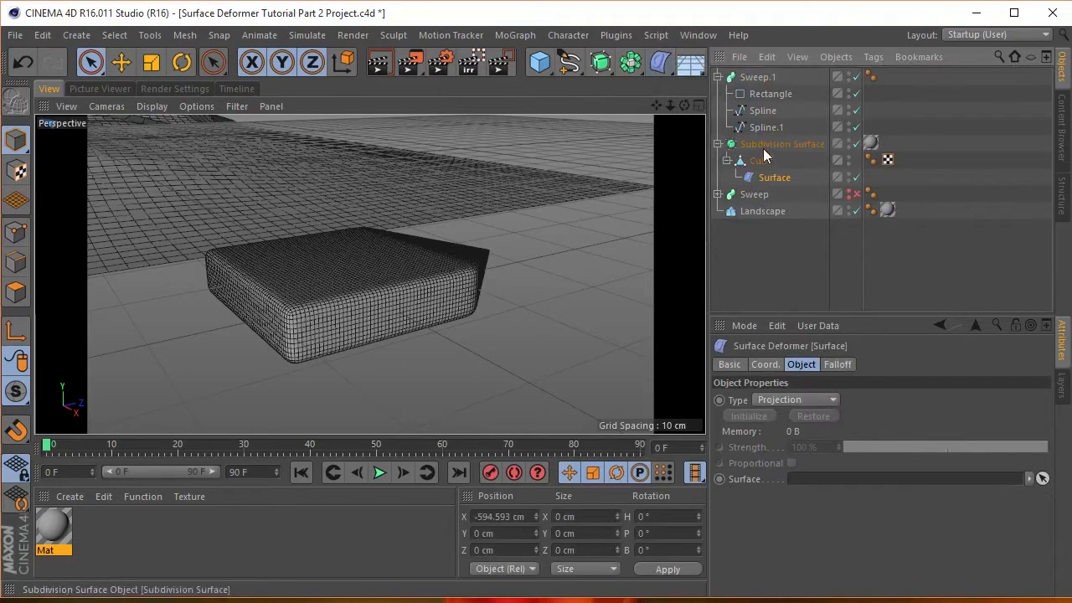
- Set the new Surface deformer's type to Mapping (U,V) and assign Sweep.1 as its surface
{"action": "left_click", "coordinate": [781, 400]}
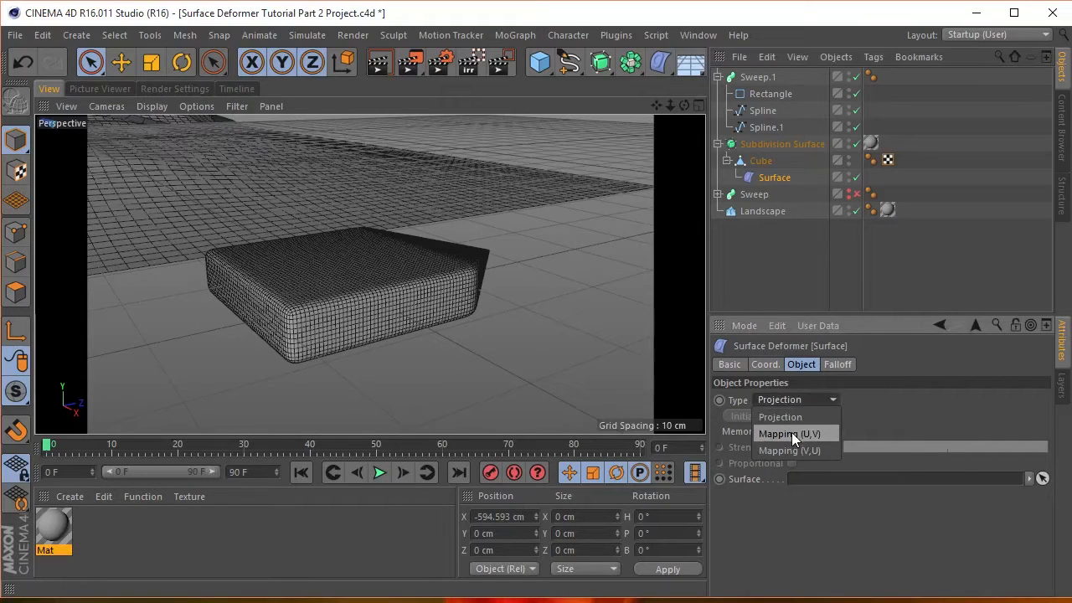
{"action": "left_click", "coordinate": [791, 432]}
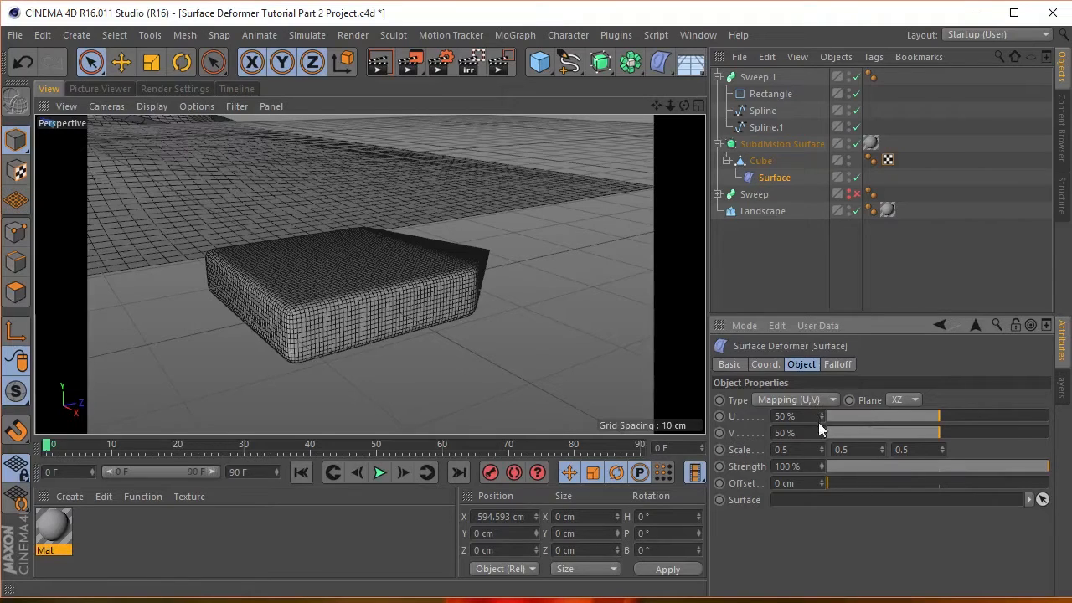
{"action": "left_click_drag", "start_coordinate": [939, 416], "coordinate": [960, 436]}
{"action": "scroll", "coordinate": [424, 267], "scroll_direction": "down", "scroll_amount": 10}
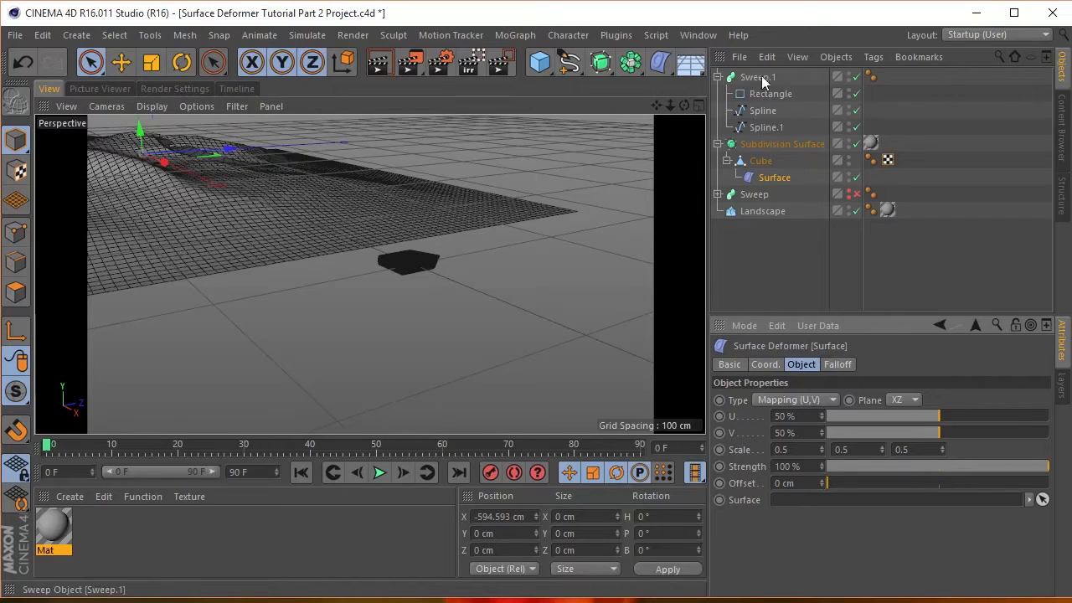
{"action": "left_click_drag", "start_coordinate": [759, 77], "coordinate": [804, 285]}
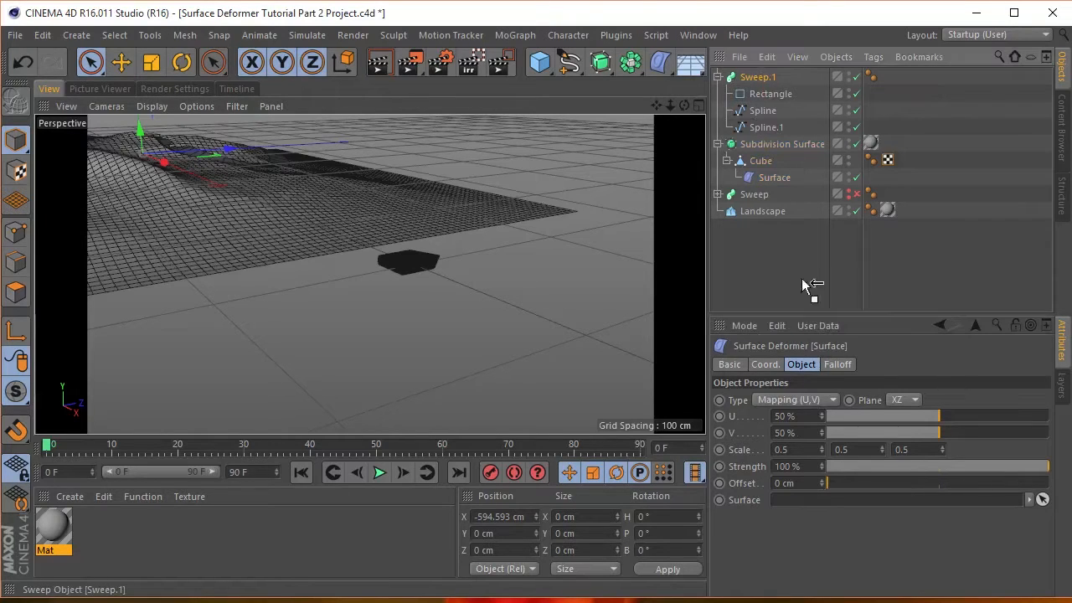
{"action": "left_click_drag", "start_coordinate": [811, 480], "coordinate": [811, 500]}
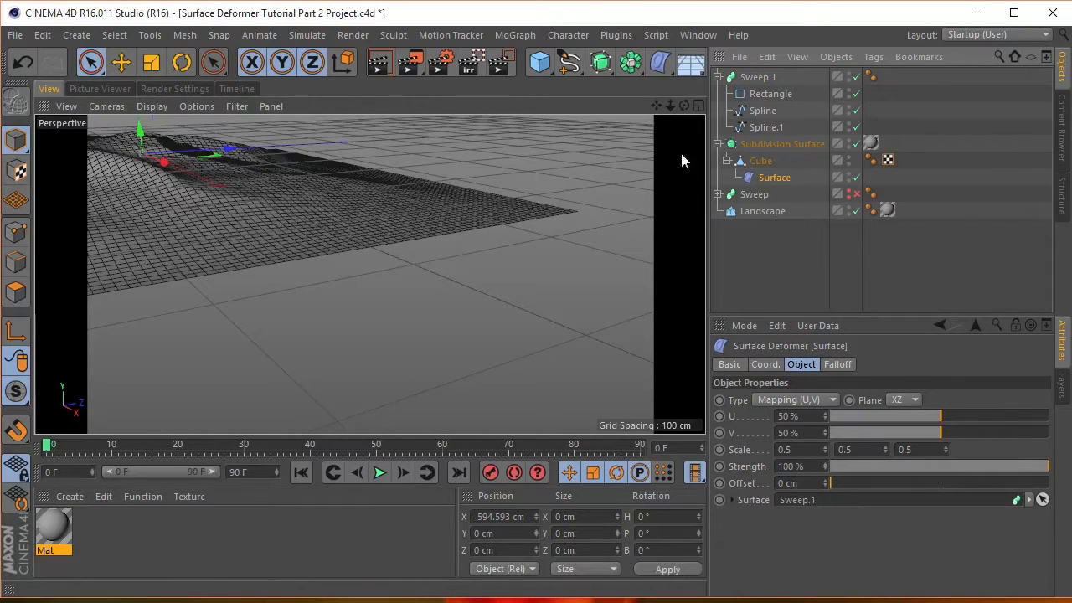
- Reduce the Surface deformer's first two Scale values to 0.18 and 0.02
{"action": "left_click_drag", "start_coordinate": [686, 106], "coordinate": [370, 275]}
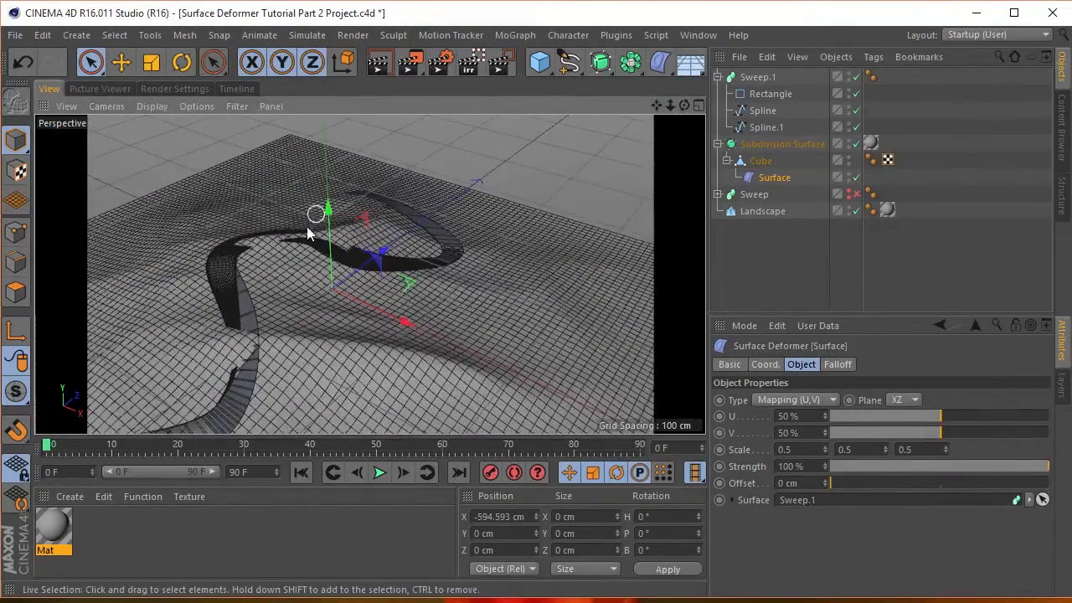
{"action": "scroll", "coordinate": [290, 239], "scroll_direction": "down", "scroll_amount": 3}
{"action": "scroll", "coordinate": [290, 239], "scroll_direction": "up", "scroll_amount": 5}
{"action": "scroll", "coordinate": [245, 306], "scroll_direction": "up", "scroll_amount": 5}
{"action": "scroll", "coordinate": [188, 266], "scroll_direction": "down", "scroll_amount": 5}
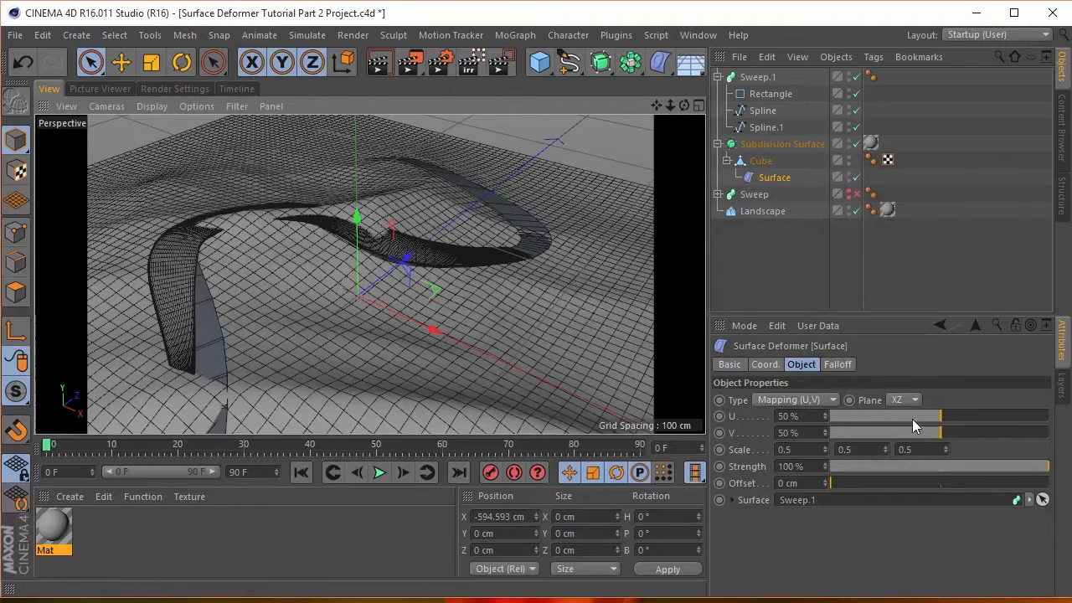
{"action": "left_click_drag", "start_coordinate": [825, 448], "coordinate": [885, 470]}
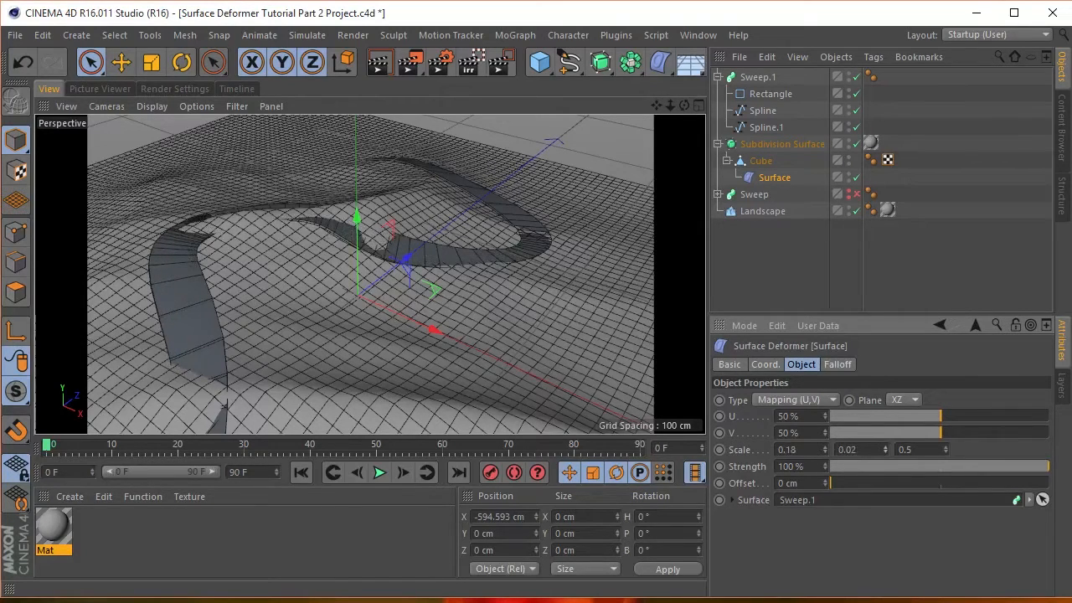
- Reposition the deformed Cube on the path by setting U to 65% and V to 57%
{"action": "scroll", "coordinate": [172, 221], "scroll_direction": "up", "scroll_amount": 10}
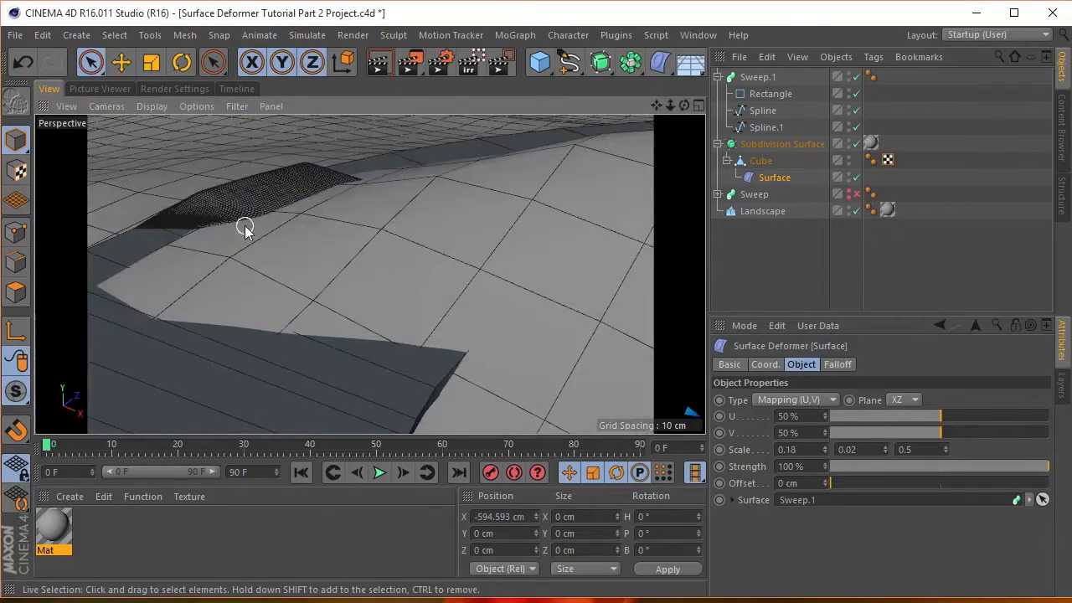
{"action": "scroll", "coordinate": [268, 230], "scroll_direction": "down", "scroll_amount": 10}
{"action": "left_click_drag", "start_coordinate": [941, 420], "coordinate": [957, 439]}
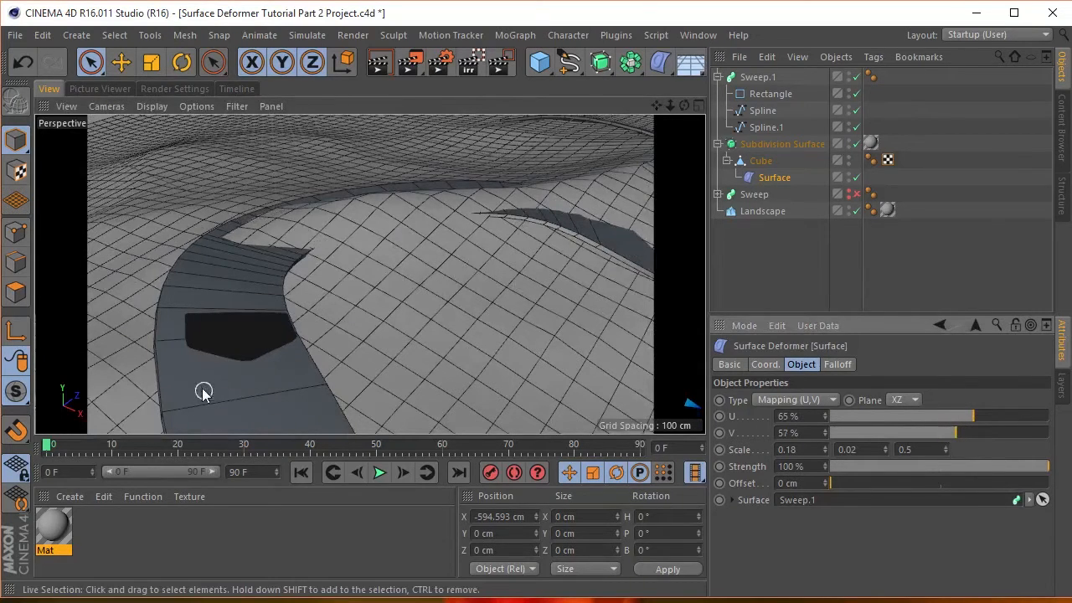
- Adjust the Surface deformer's Scale to 0.12, 0.04 and 1.36 to thicken and narrow the Cube on the path
{"action": "scroll", "coordinate": [203, 390], "scroll_direction": "up", "scroll_amount": 5}
{"action": "scroll", "coordinate": [210, 366], "scroll_direction": "down", "scroll_amount": 2}
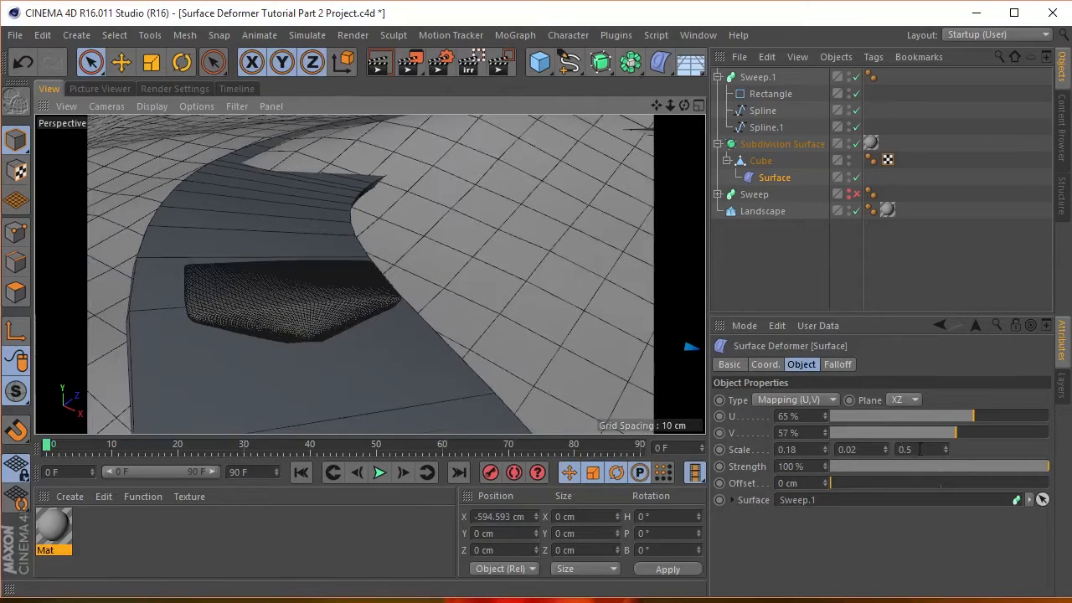
{"action": "left_click_drag", "start_coordinate": [948, 452], "coordinate": [888, 449]}
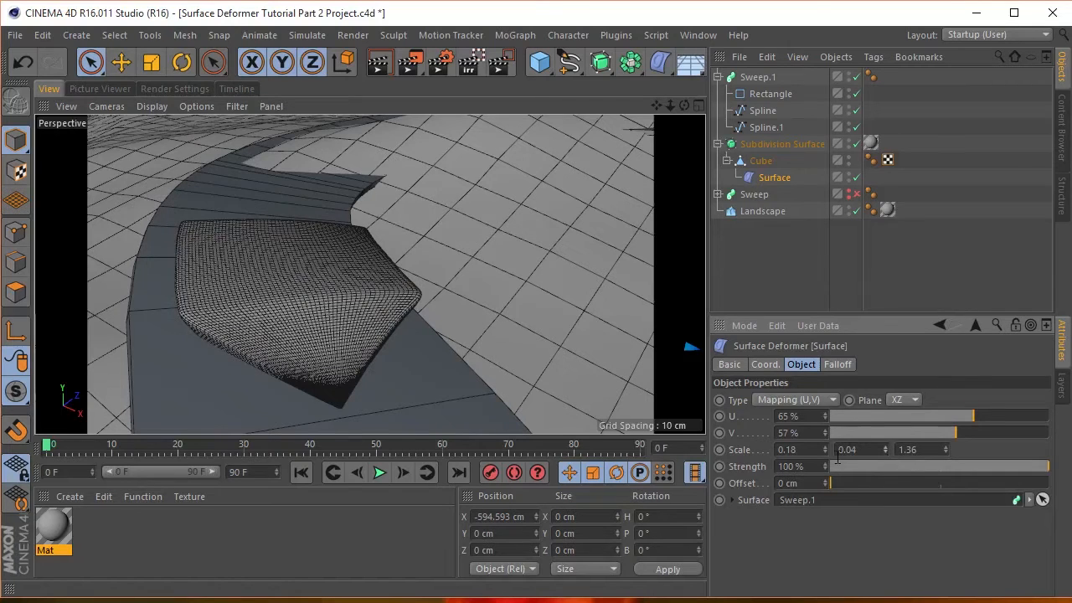
{"action": "left_click_drag", "start_coordinate": [825, 449], "coordinate": [825, 458]}
{"action": "left_click_drag", "start_coordinate": [825, 449], "coordinate": [825, 448]}
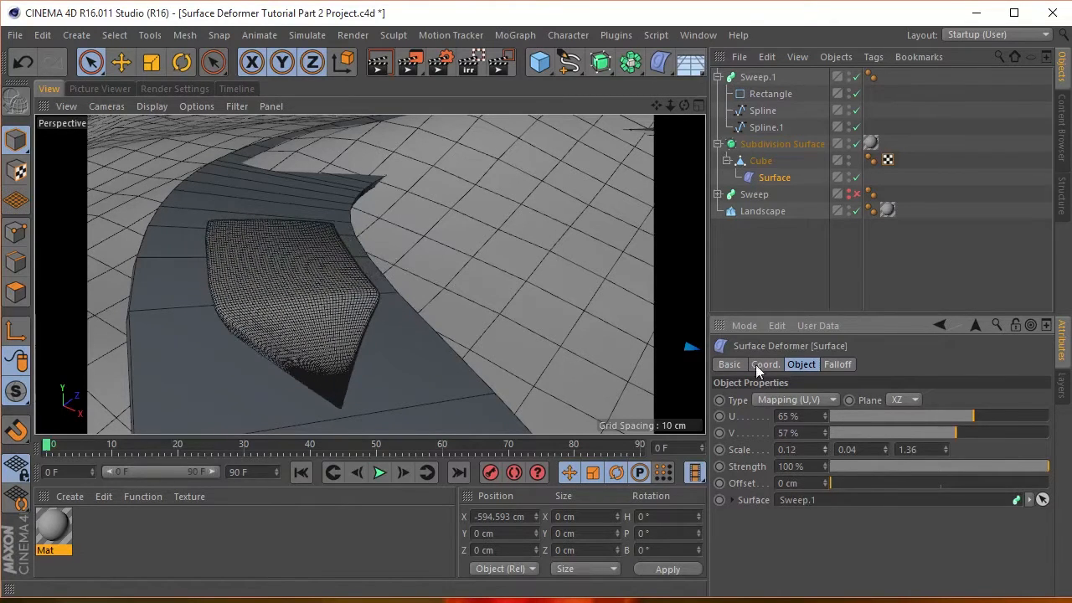
- Place the Cube near the path's far end with V at 11%, keyframed at frame 0, and set U to 61%
{"action": "scroll", "coordinate": [478, 351], "scroll_direction": "down", "scroll_amount": 10}
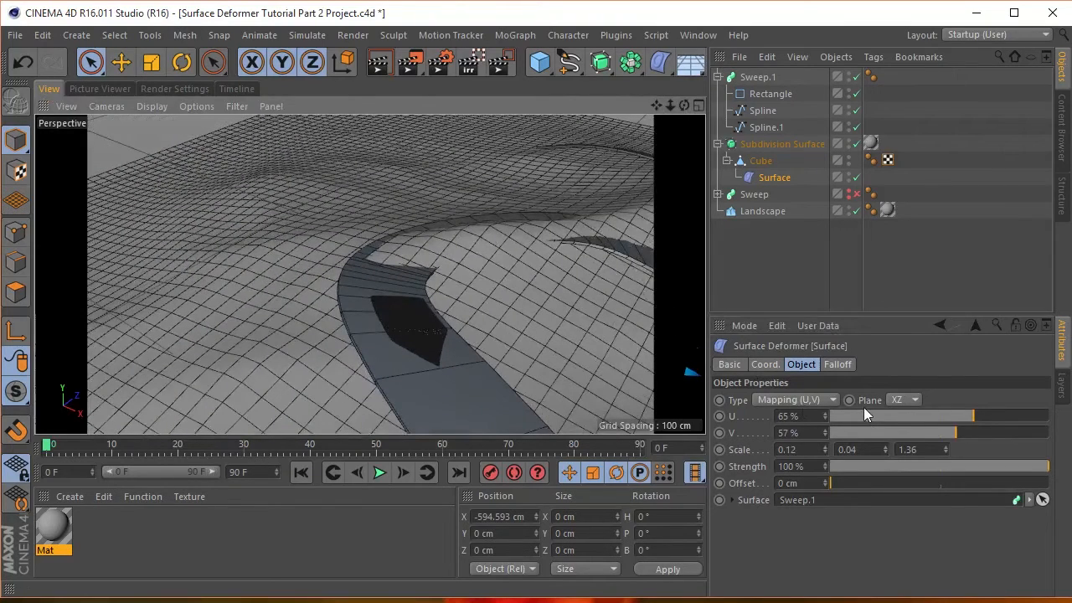
{"action": "left_click_drag", "start_coordinate": [955, 434], "coordinate": [908, 432]}
{"action": "mouse_move", "coordinate": [656, 106]}
{"action": "left_mouse_down"}
{"action": "mouse_move", "coordinate": [617, 105]}
{"action": "mouse_move", "coordinate": [484, 62]}
{"action": "mouse_move", "coordinate": [511, 68]}
{"action": "mouse_move", "coordinate": [501, 78]}
{"action": "mouse_move", "coordinate": [266, 93]}
{"action": "mouse_move", "coordinate": [370, 91]}
{"action": "mouse_move", "coordinate": [412, 75]}
{"action": "mouse_move", "coordinate": [645, 107]}
{"action": "left_mouse_up"}
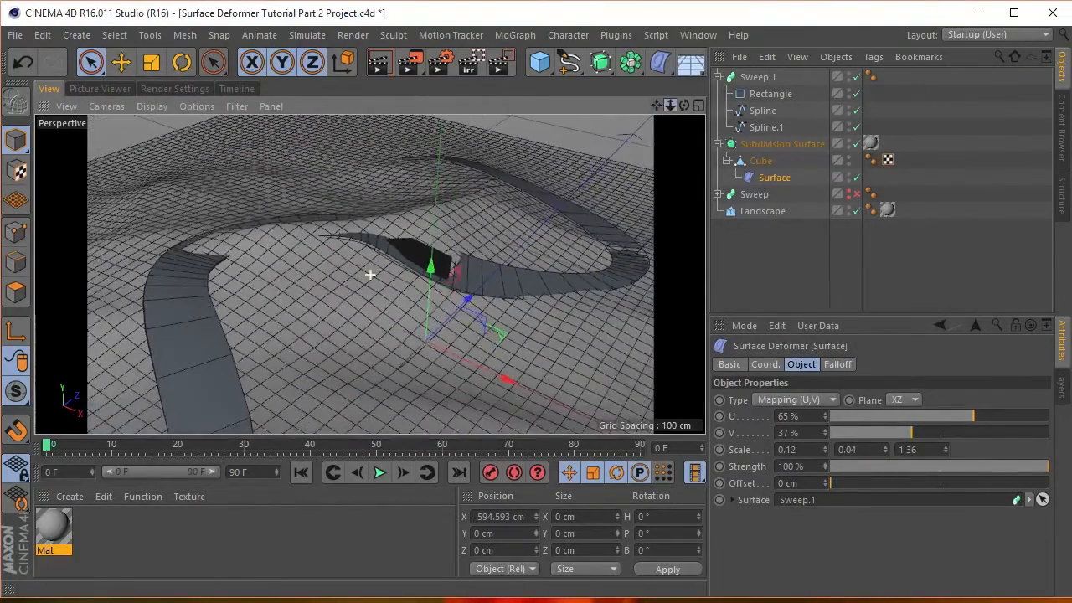
{"action": "left_click_drag", "start_coordinate": [904, 431], "coordinate": [856, 431]}
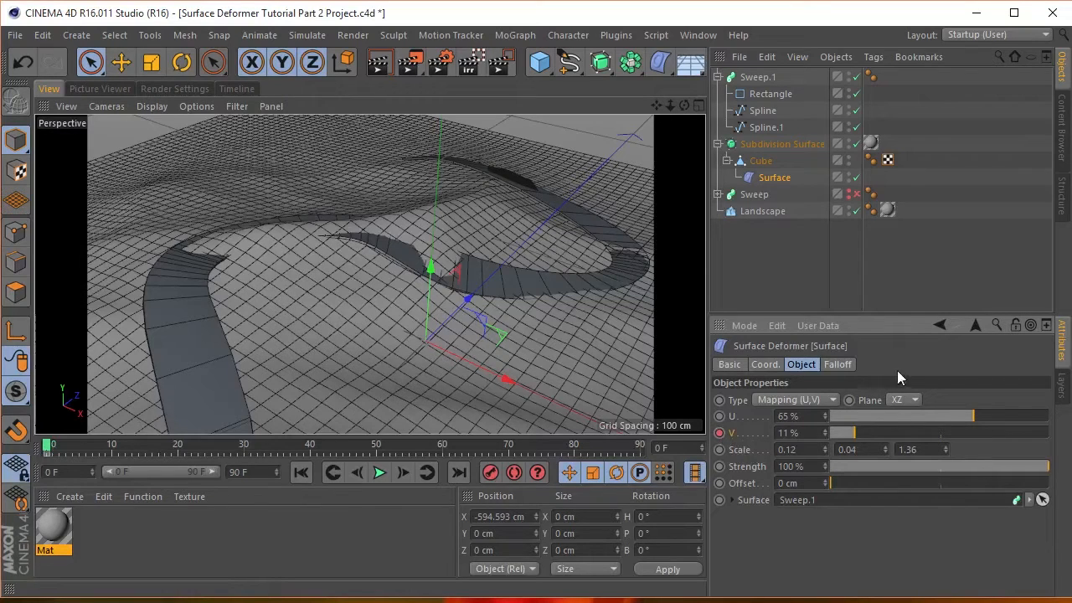
{"action": "mouse_move", "coordinate": [971, 411]}
{"action": "left_mouse_down"}
{"action": "mouse_move", "coordinate": [942, 413]}
{"action": "mouse_move", "coordinate": [994, 428]}
{"action": "mouse_move", "coordinate": [942, 428]}
{"action": "mouse_move", "coordinate": [964, 428]}
{"action": "left_mouse_up"}
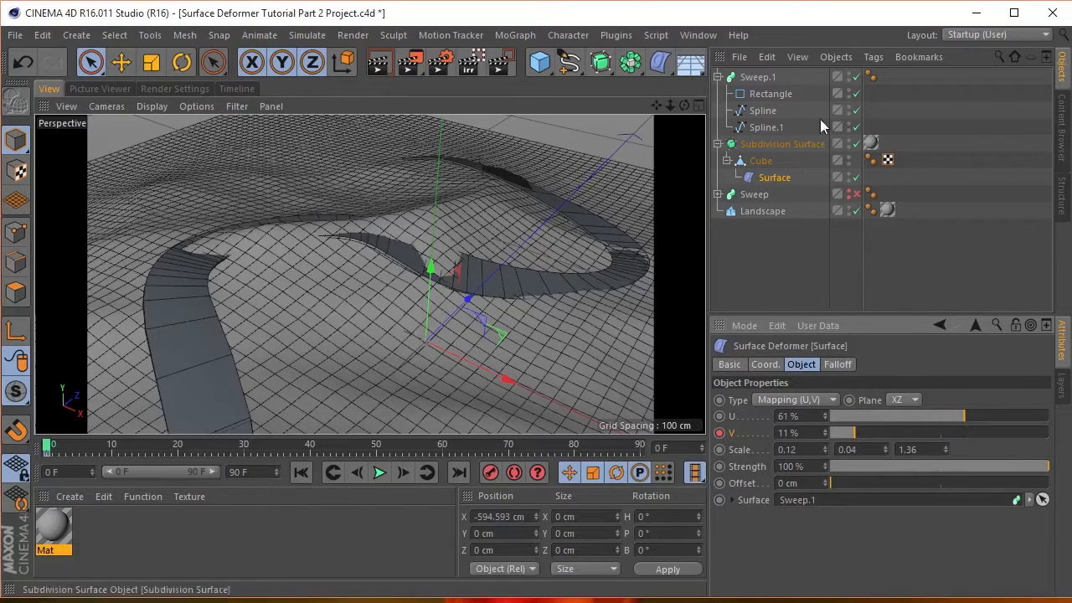
- Hide Sweep.1 in the editor and renderer, and keyframe the Surface deformer's V at 69% on frame 90
{"action": "left_click", "coordinate": [848, 74]}
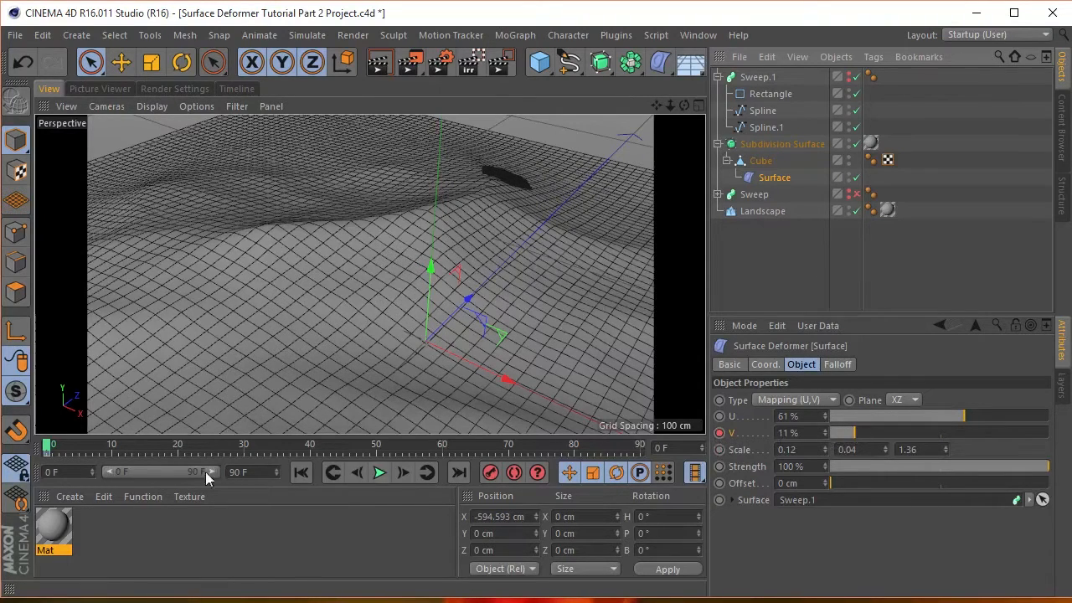
{"action": "left_click_drag", "start_coordinate": [51, 448], "coordinate": [667, 483]}
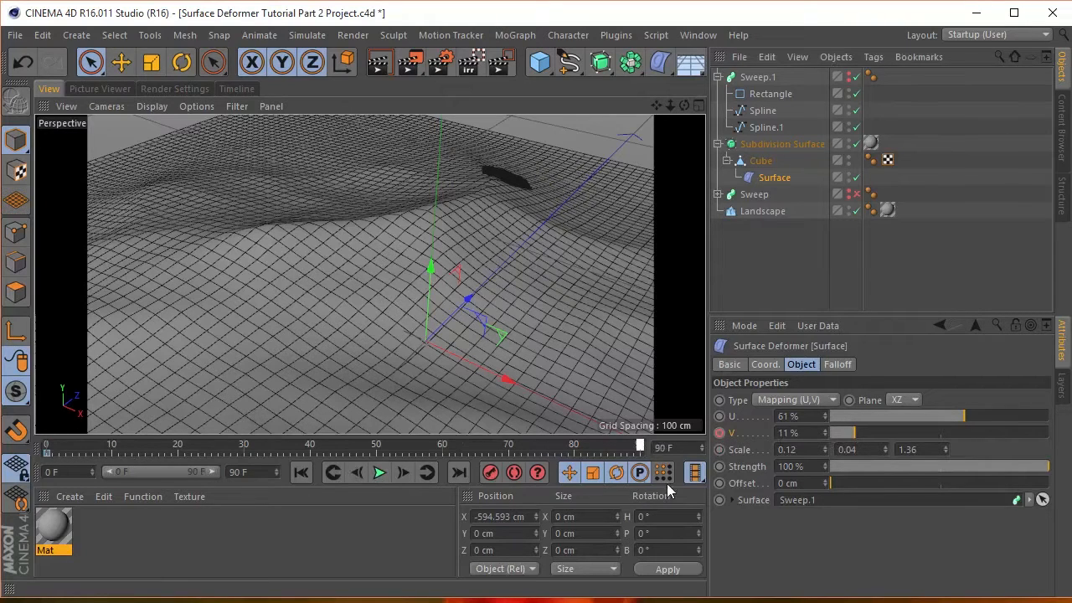
{"action": "left_click_drag", "start_coordinate": [855, 433], "coordinate": [985, 434]}
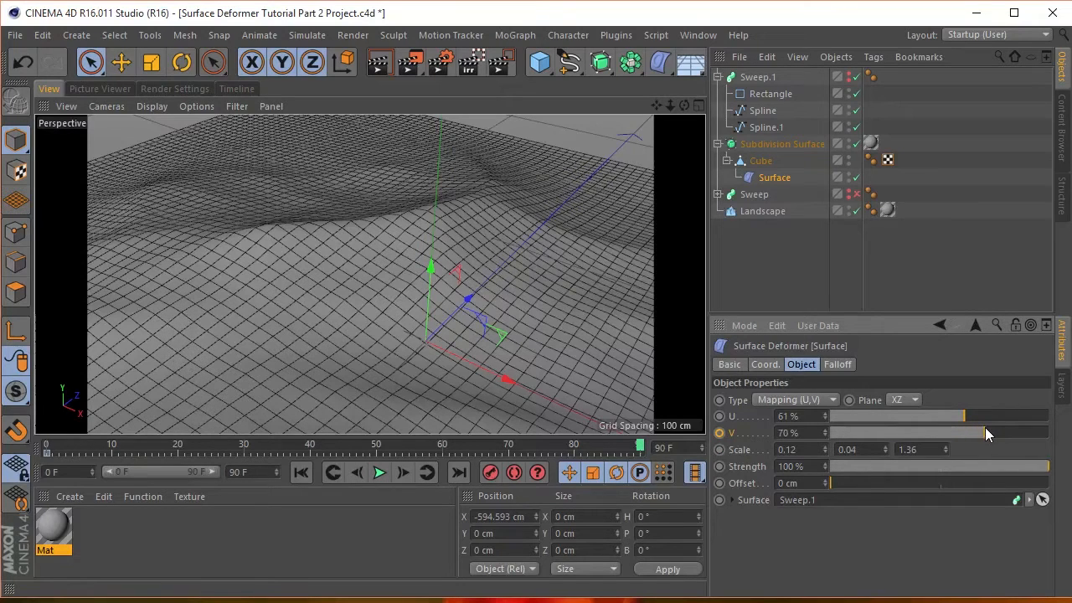
{"action": "left_click", "coordinate": [721, 433], "text": "ctrl"}
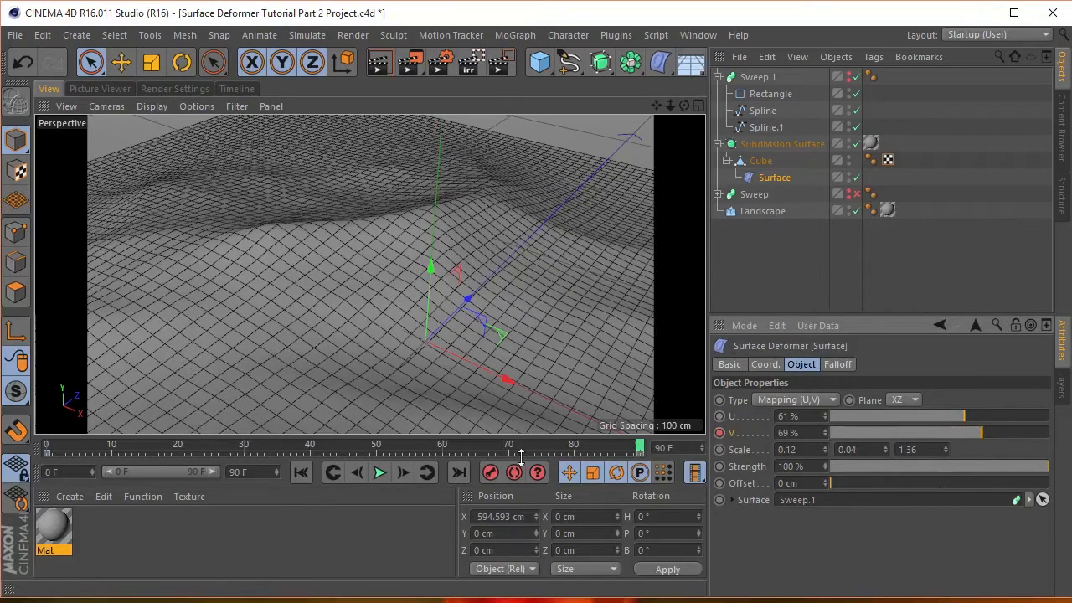
- Play the animation from the start and scrub to frame 55 to examine the Cube up close on the landscape
{"action": "left_click", "coordinate": [301, 473]}
{"action": "left_click", "coordinate": [381, 473]}
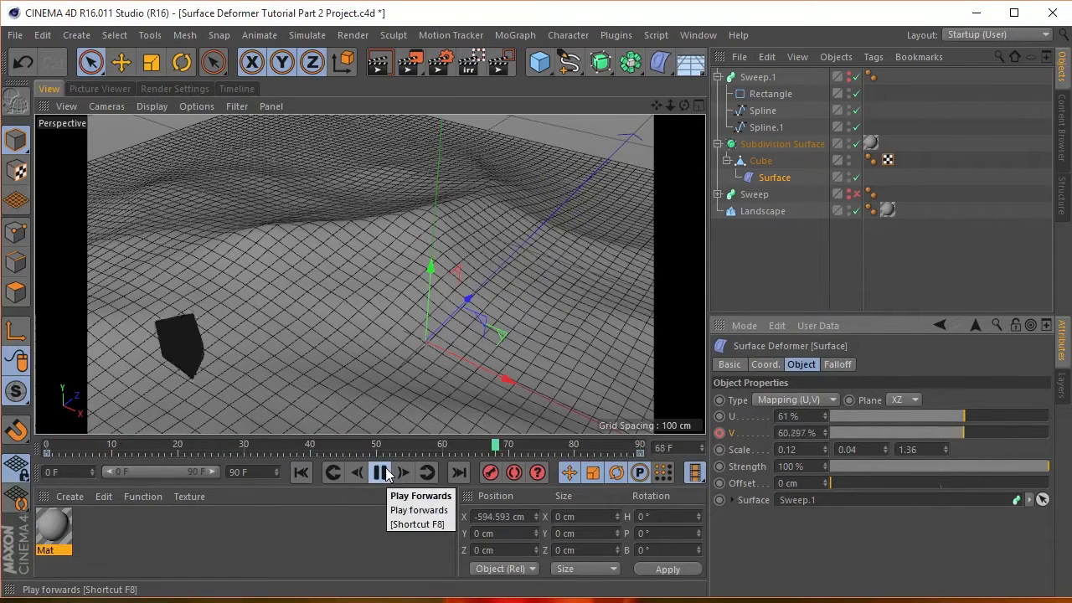
{"action": "left_click", "coordinate": [381, 474]}
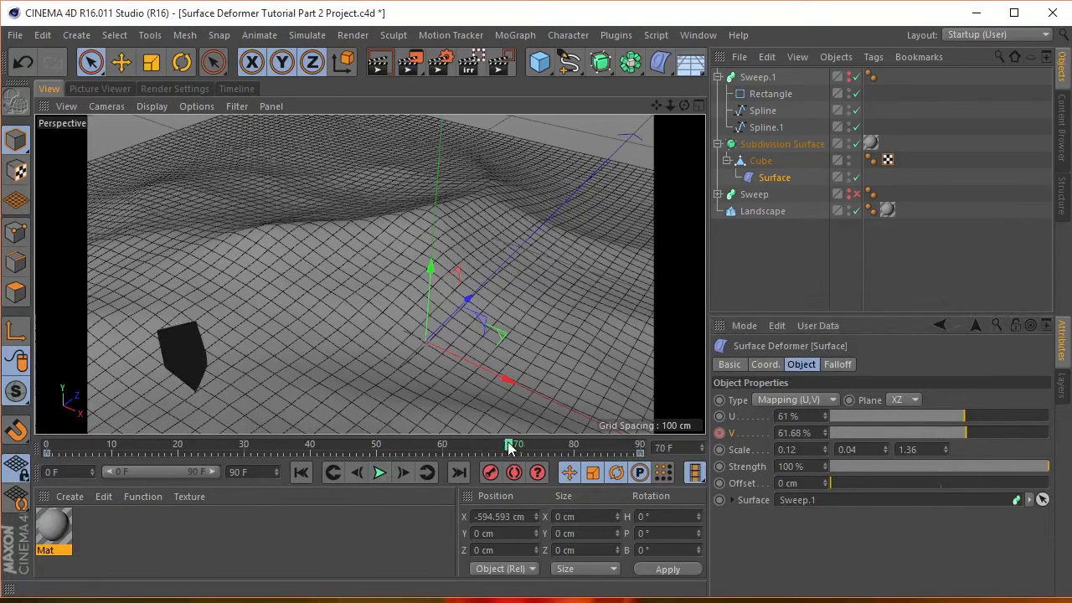
{"action": "left_click_drag", "start_coordinate": [508, 444], "coordinate": [410, 404]}
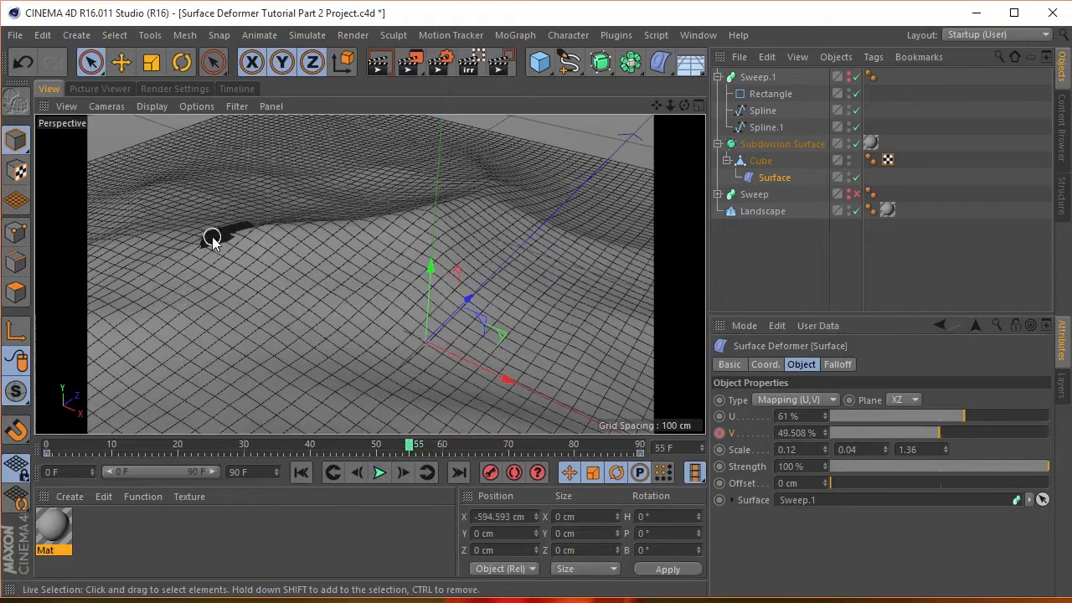
{"action": "scroll", "coordinate": [210, 243], "scroll_direction": "up", "scroll_amount": 6}
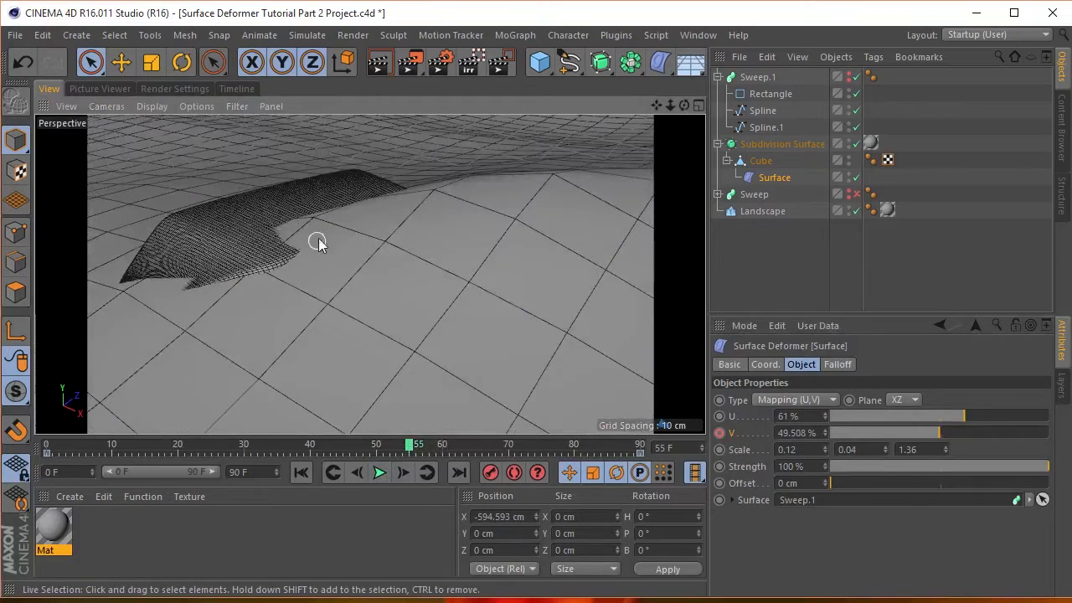
- Show Sweep.1 in the editor and raise the Spline.1 point beyond the Cube by about 2.4 cm to lift the path's inner edge
{"action": "left_click", "coordinate": [848, 77]}
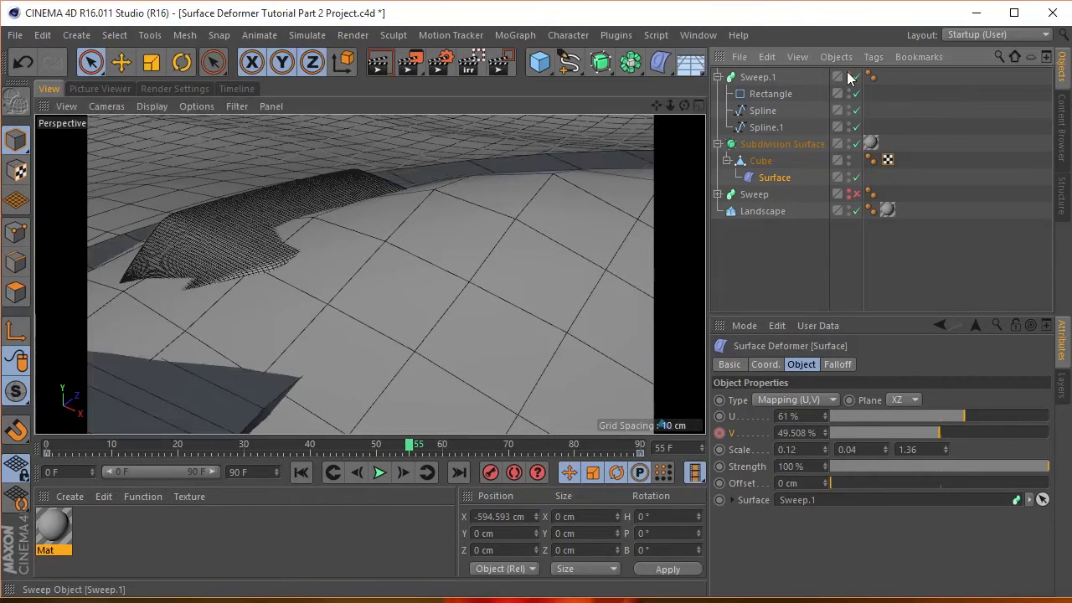
{"action": "left_click", "coordinate": [766, 128]}
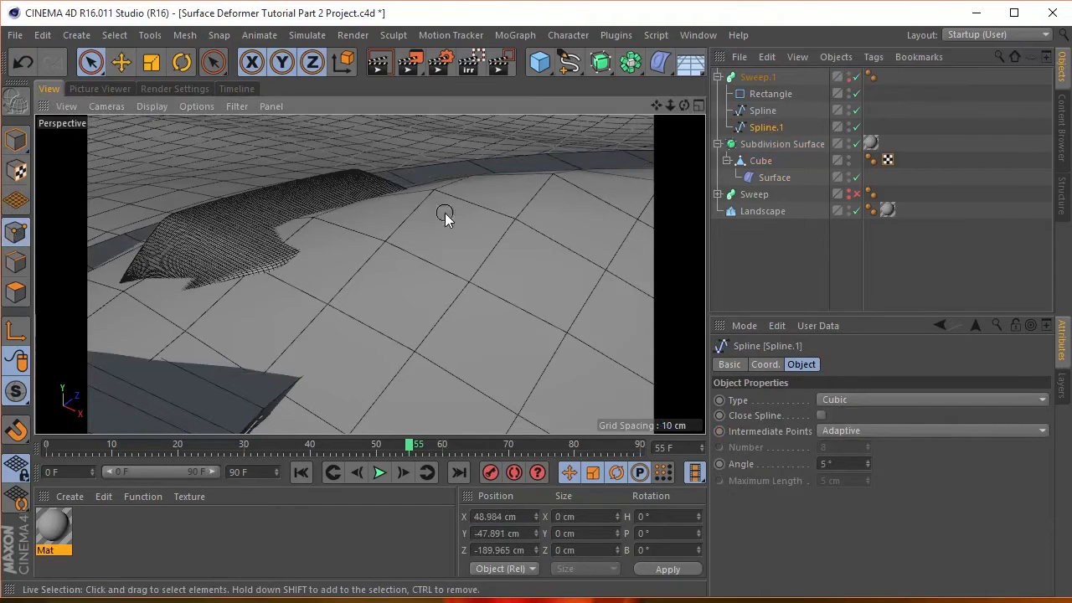
{"action": "left_click", "coordinate": [222, 272]}
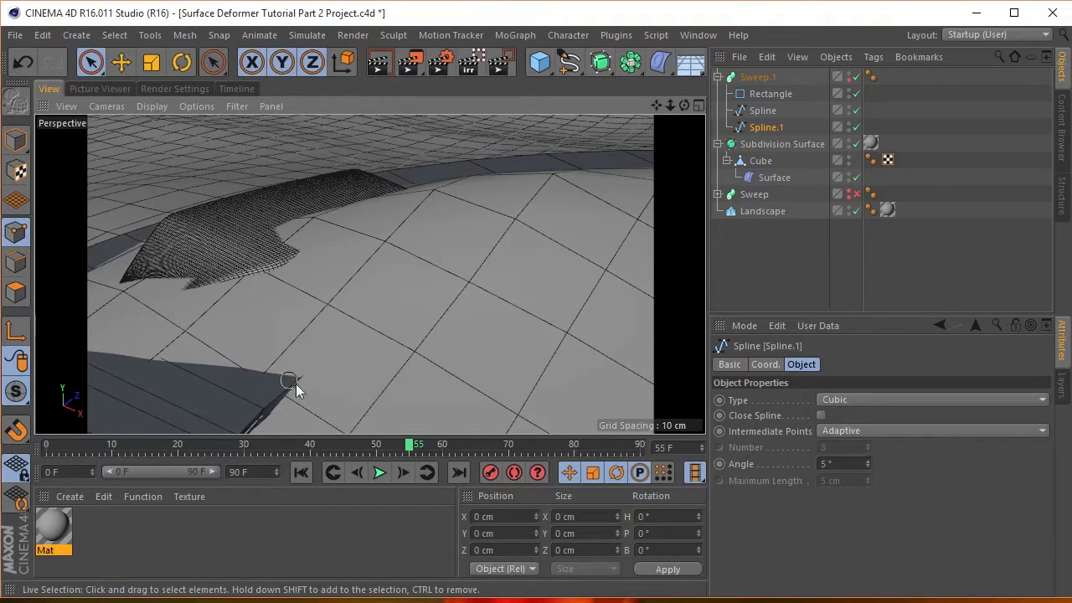
{"action": "scroll", "coordinate": [376, 298], "scroll_direction": "down", "scroll_amount": 5}
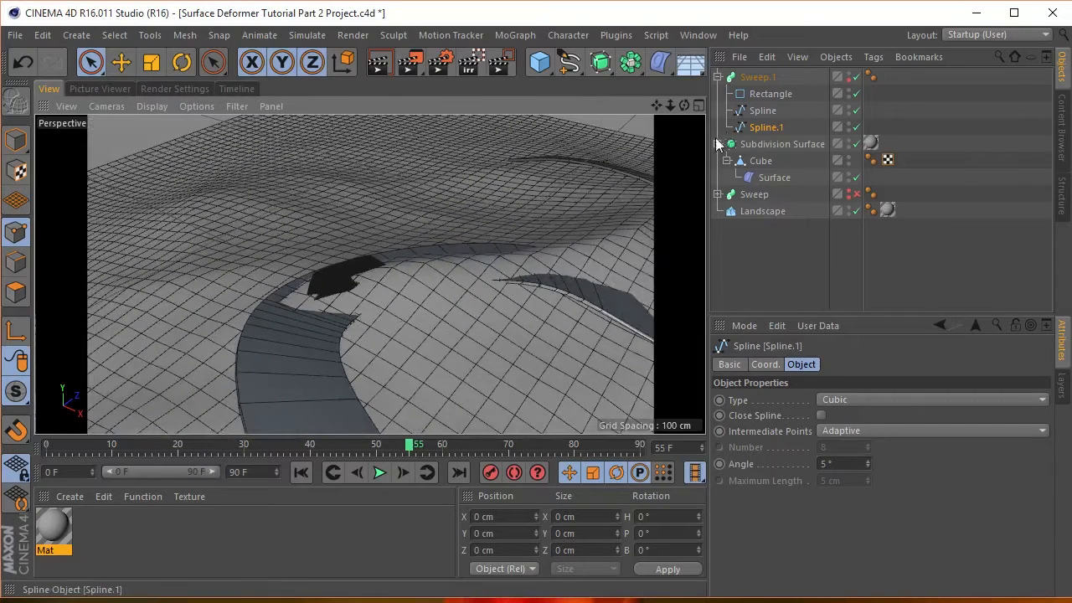
{"action": "left_click", "coordinate": [539, 287]}
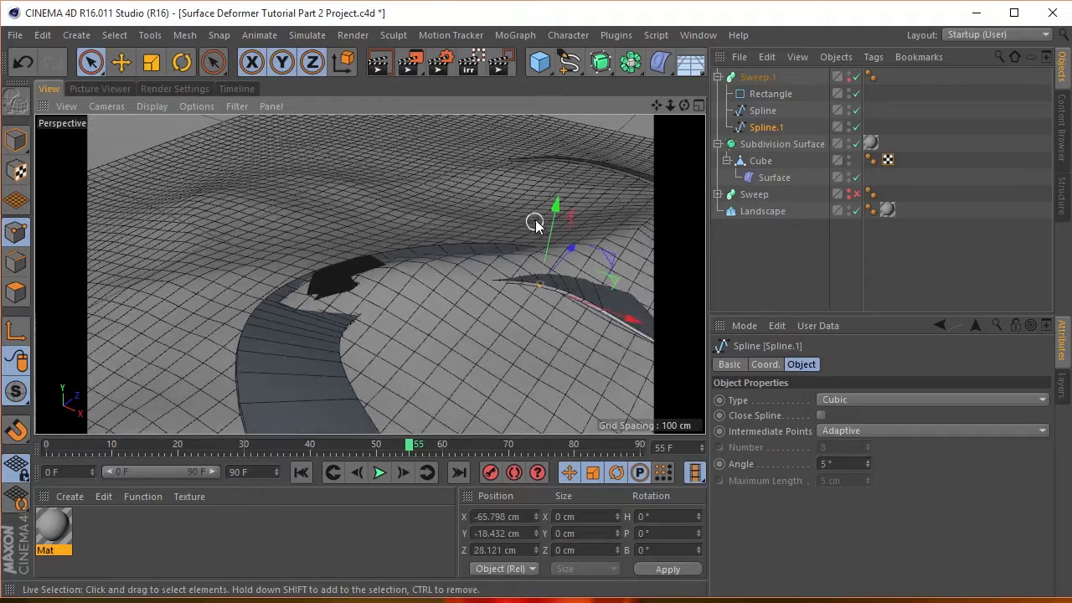
{"action": "left_click_drag", "start_coordinate": [555, 207], "coordinate": [556, 213]}
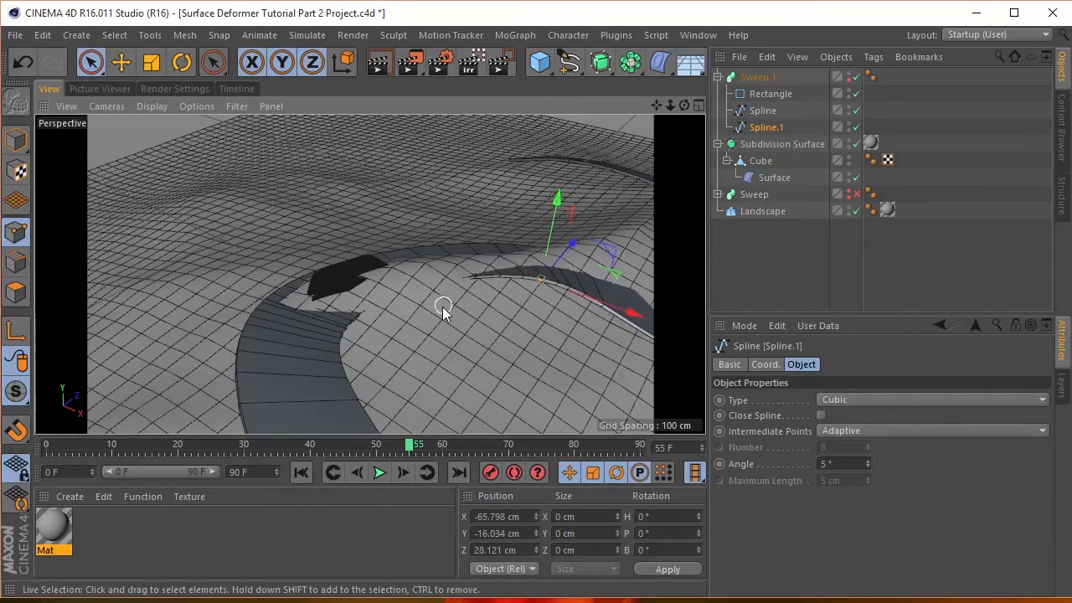
- Raise the next Spline.1 point on the inside of the bend near the Cube, lifting the path out of the landscape
{"action": "left_click", "coordinate": [340, 333]}
{"action": "left_click_drag", "start_coordinate": [340, 265], "coordinate": [338, 255]}
{"action": "left_click", "coordinate": [357, 342]}
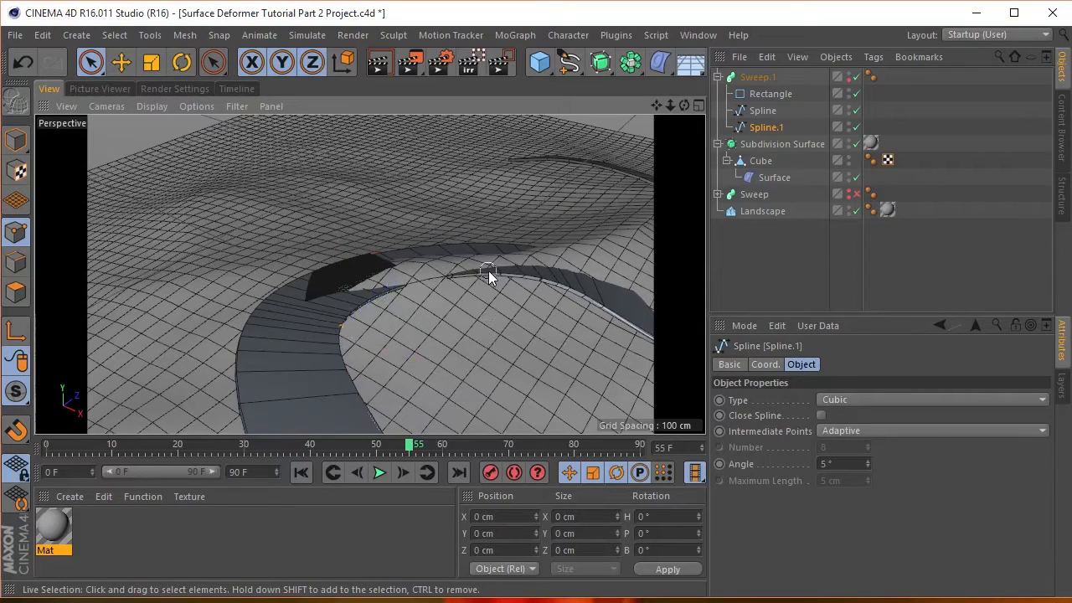
- Create a point on Spline.1 between the two bend points and raise the selected bend points by about 2 cm
{"action": "left_click", "coordinate": [450, 276]}
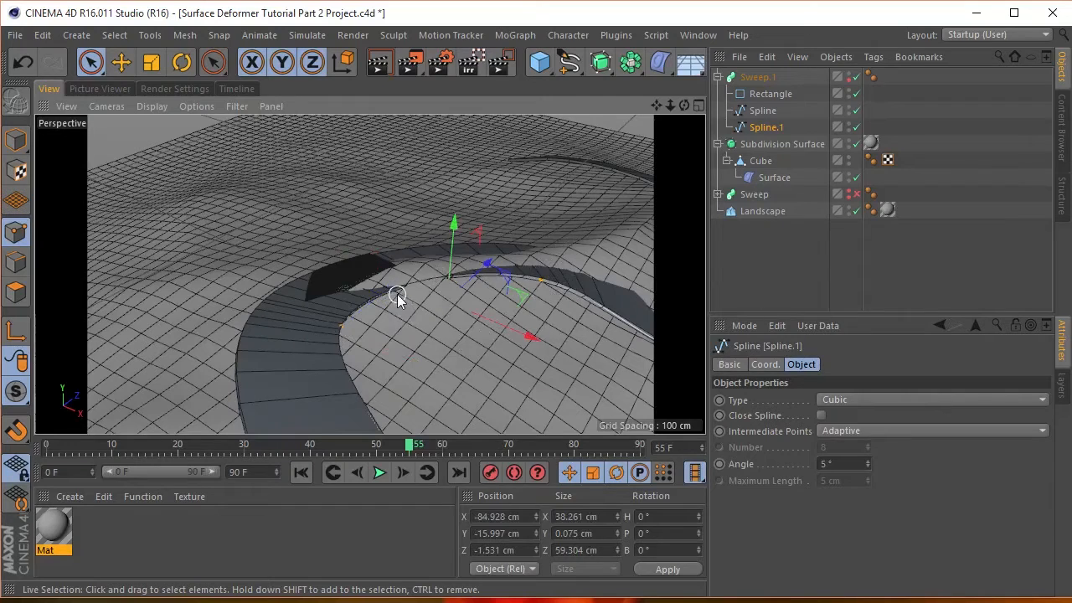
{"action": "right_click", "coordinate": [397, 294]}
{"action": "left_click", "coordinate": [450, 553]}
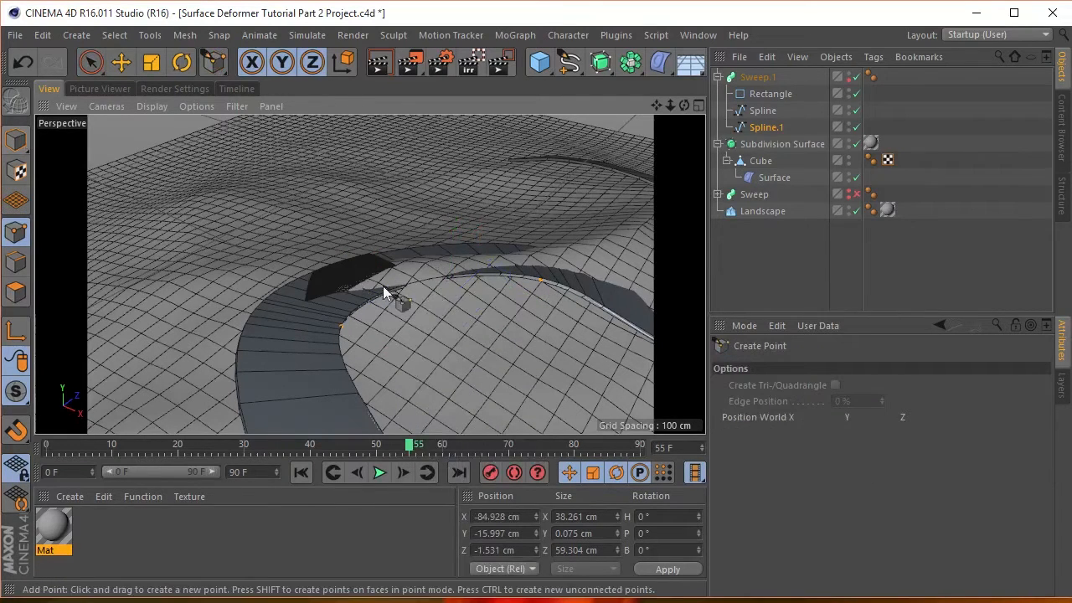
{"action": "left_click", "coordinate": [430, 279]}
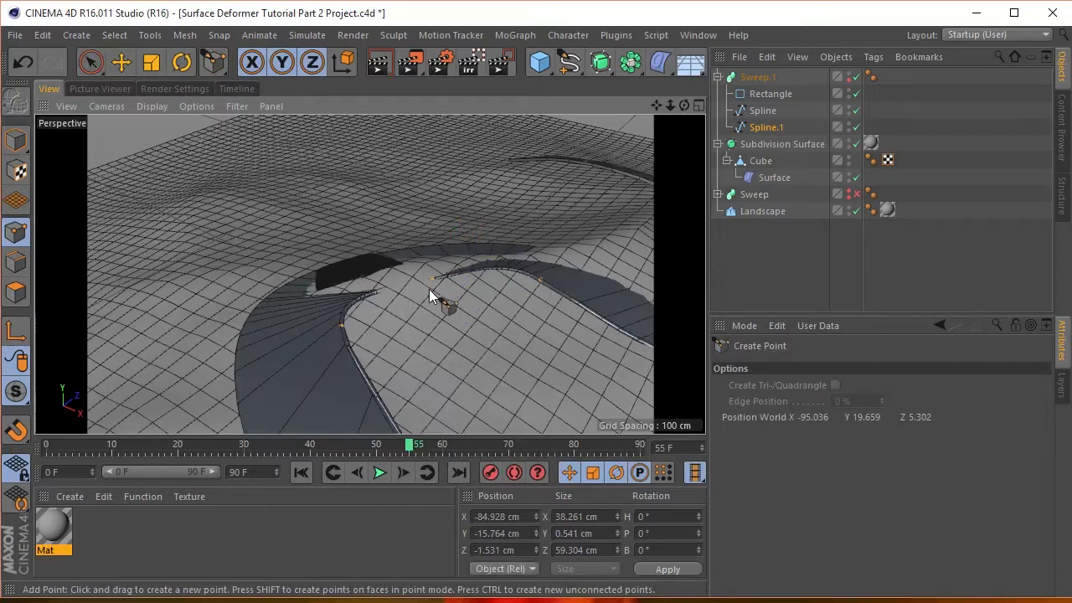
{"action": "left_click", "coordinate": [91, 61]}
{"action": "left_click_drag", "start_coordinate": [455, 227], "coordinate": [453, 220]}
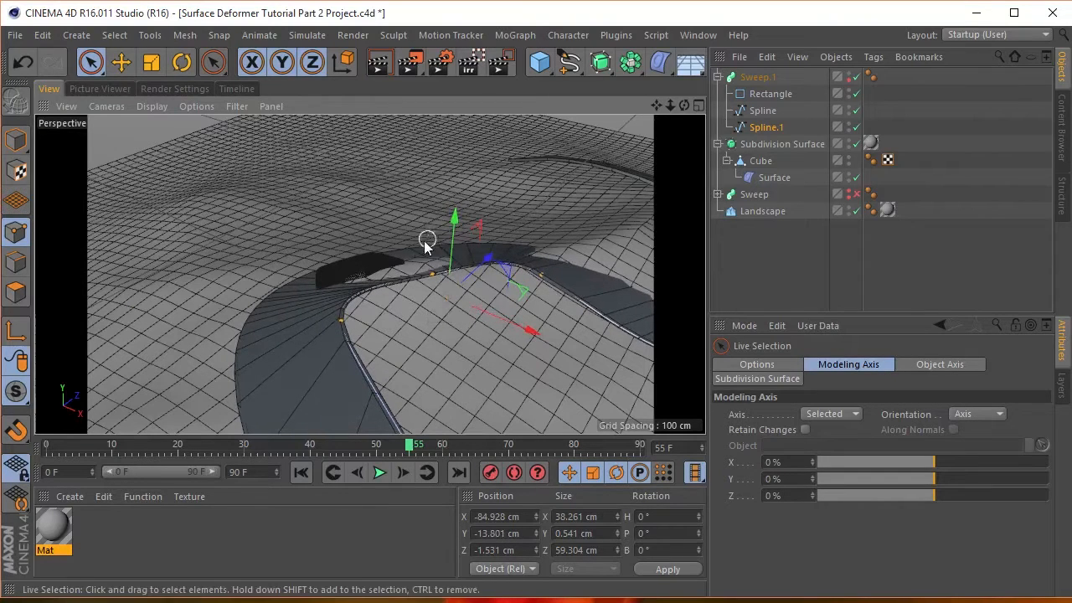
- Create a point on Spline along the outer bend beside the Cube and raise its selected bend points by about 3 cm
{"action": "left_click", "coordinate": [762, 111]}
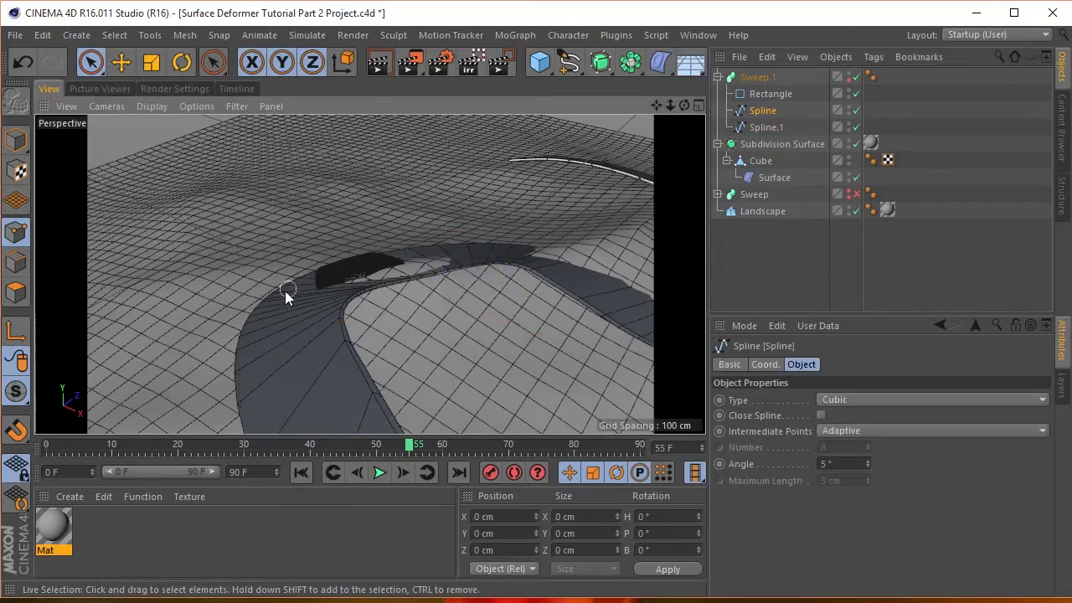
{"action": "left_click", "coordinate": [241, 335]}
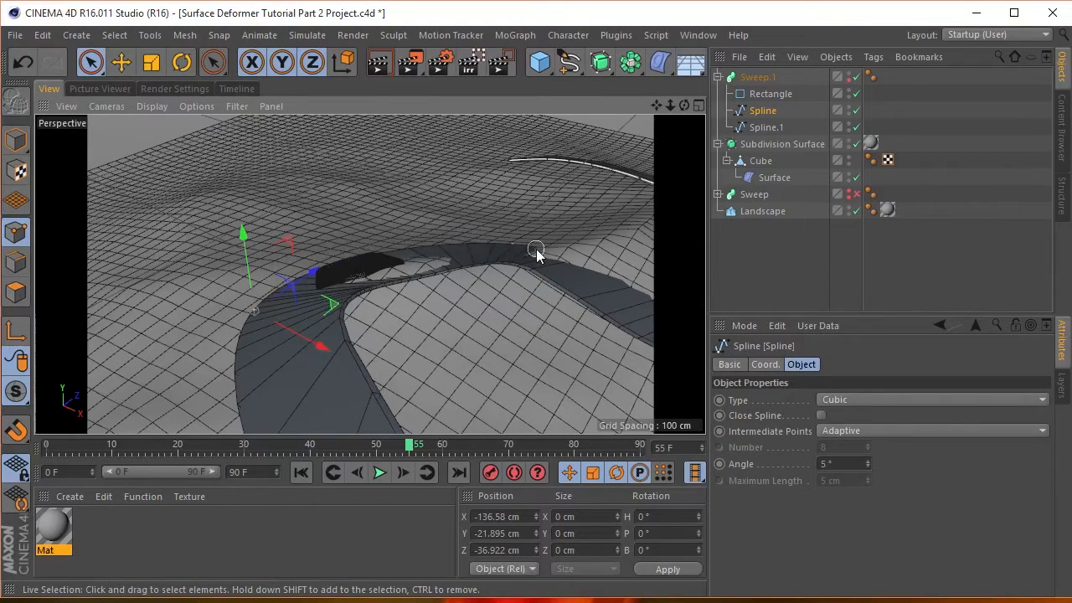
{"action": "left_click_drag", "start_coordinate": [539, 254], "coordinate": [419, 262]}
{"action": "right_click", "coordinate": [297, 263]}
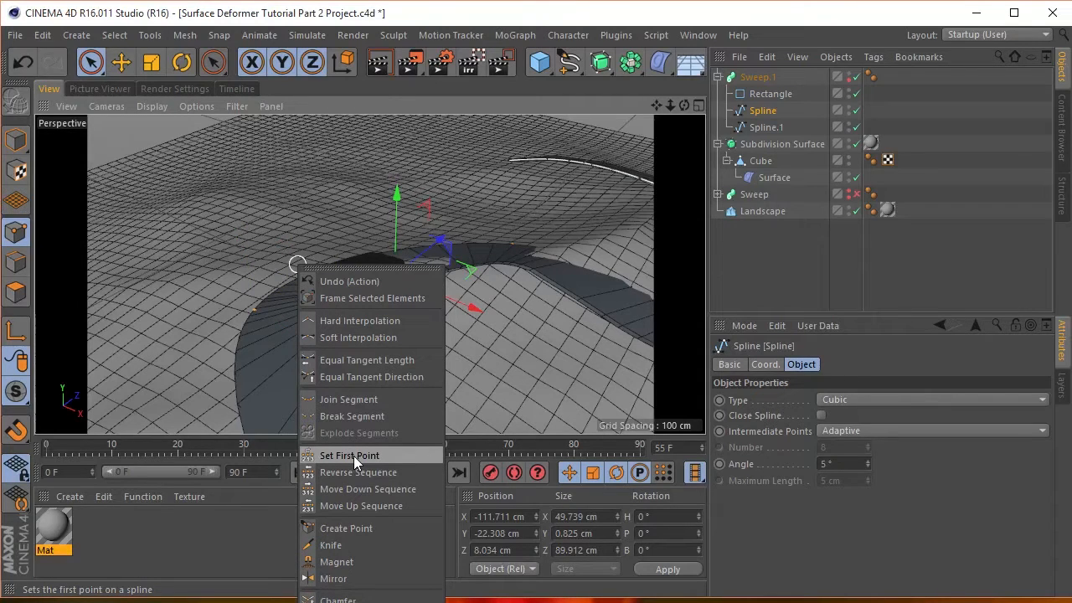
{"action": "left_click", "coordinate": [362, 528]}
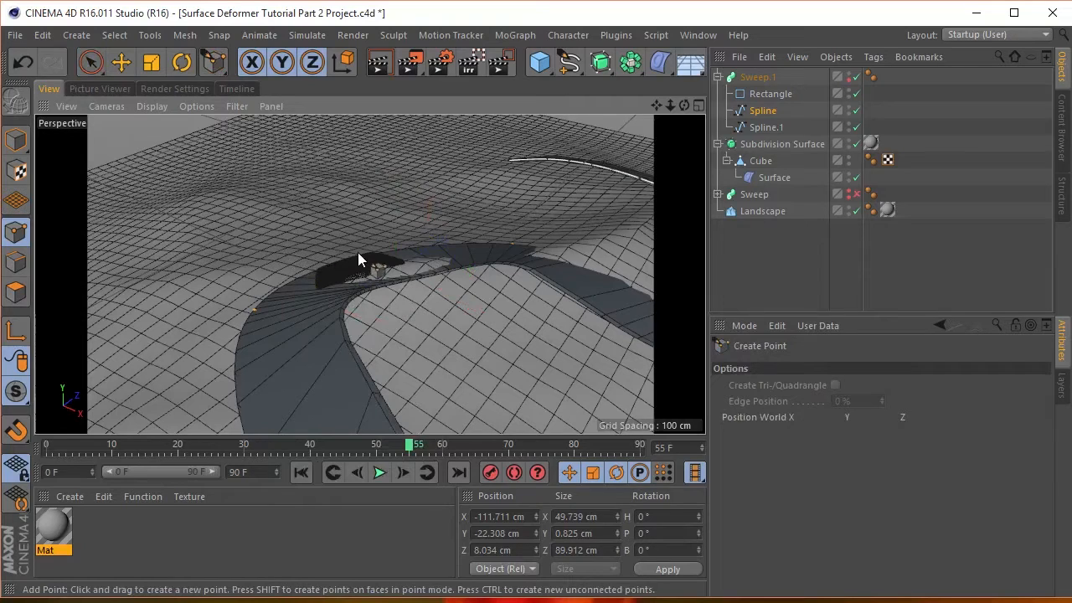
{"action": "left_click", "coordinate": [379, 255]}
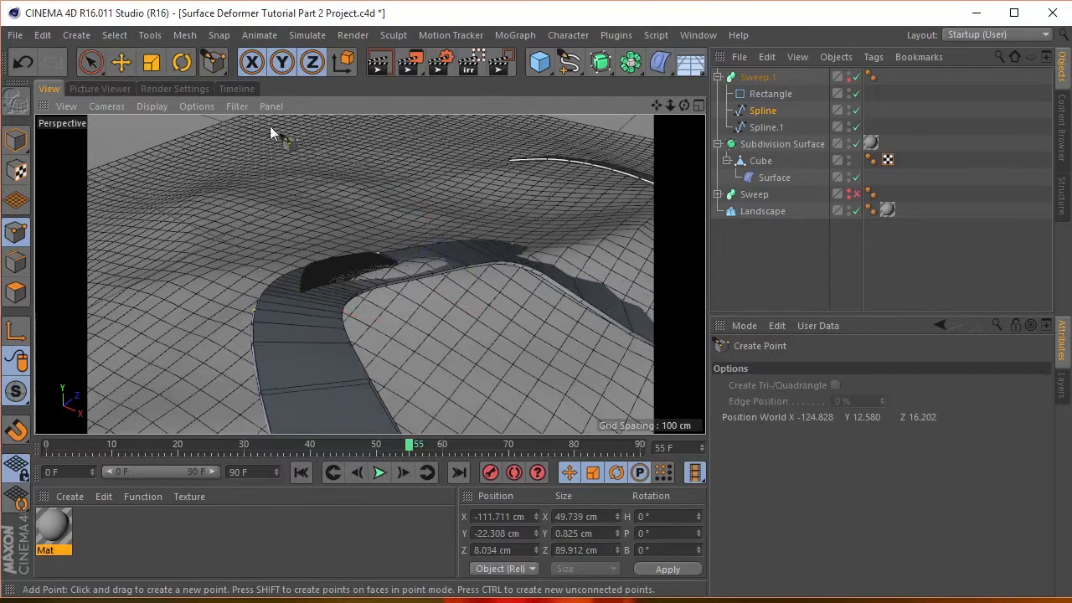
{"action": "left_click", "coordinate": [93, 66]}
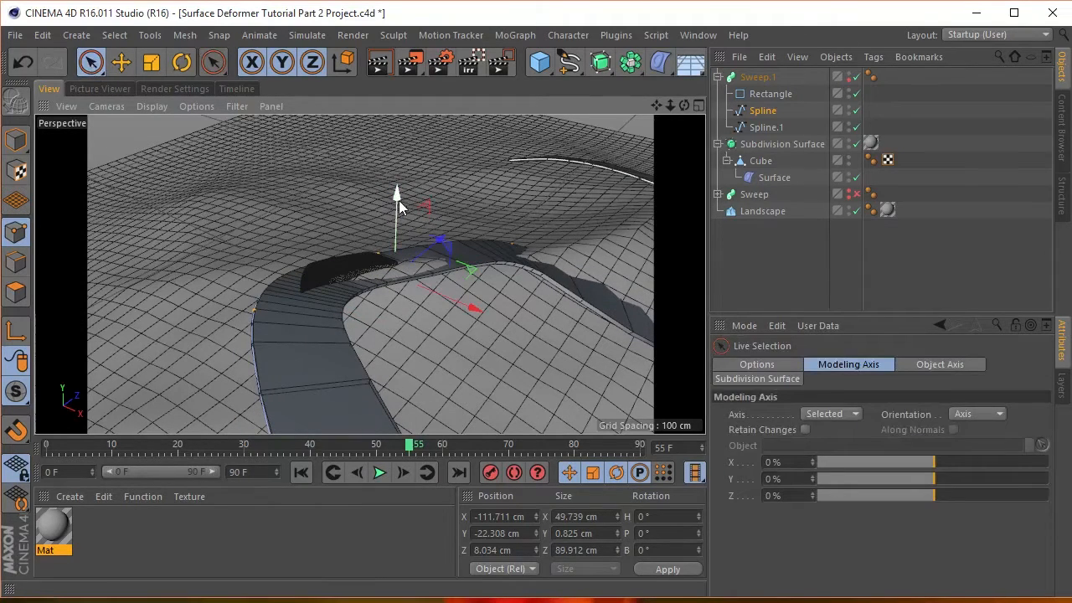
{"action": "left_click_drag", "start_coordinate": [399, 209], "coordinate": [395, 201]}
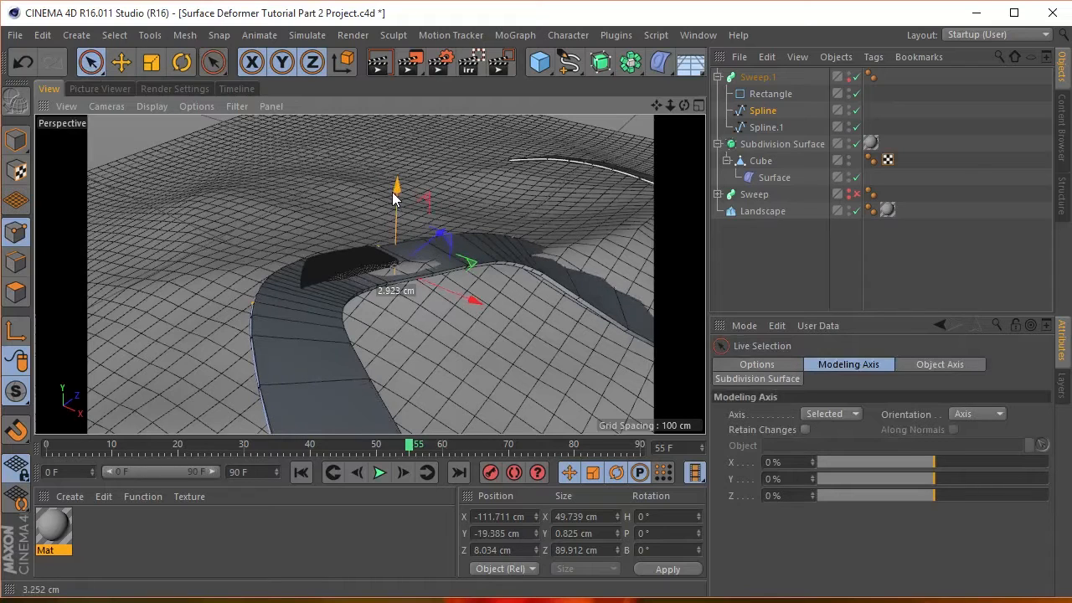
- Hide Sweep.1 in the editor, check the Surface deformer's animation by scrubbing, and frame the slide path in the view at frame 0
{"action": "left_click", "coordinate": [848, 76]}
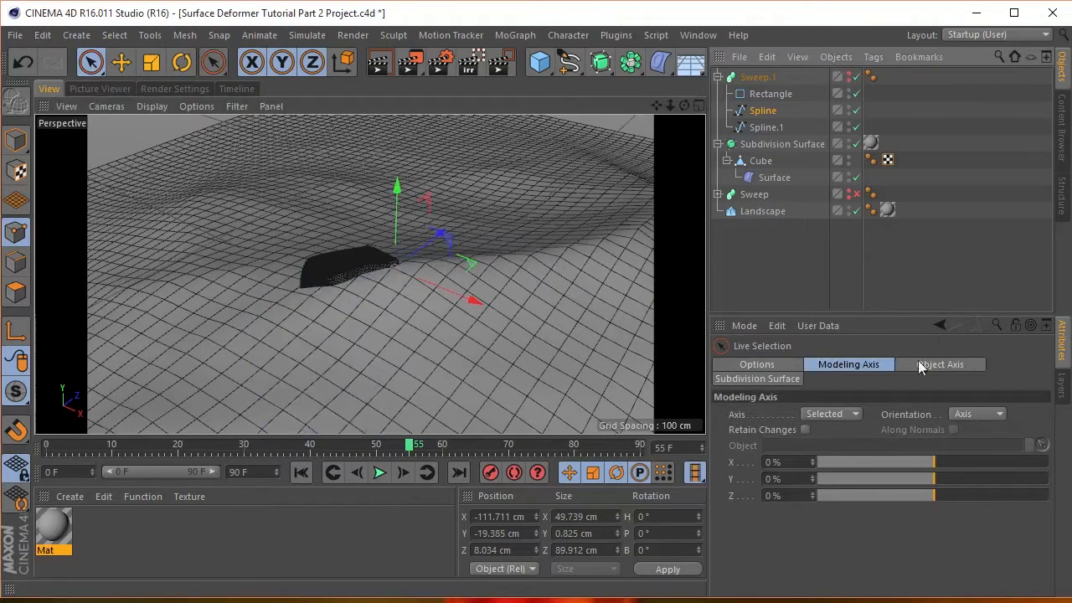
{"action": "left_click", "coordinate": [769, 177]}
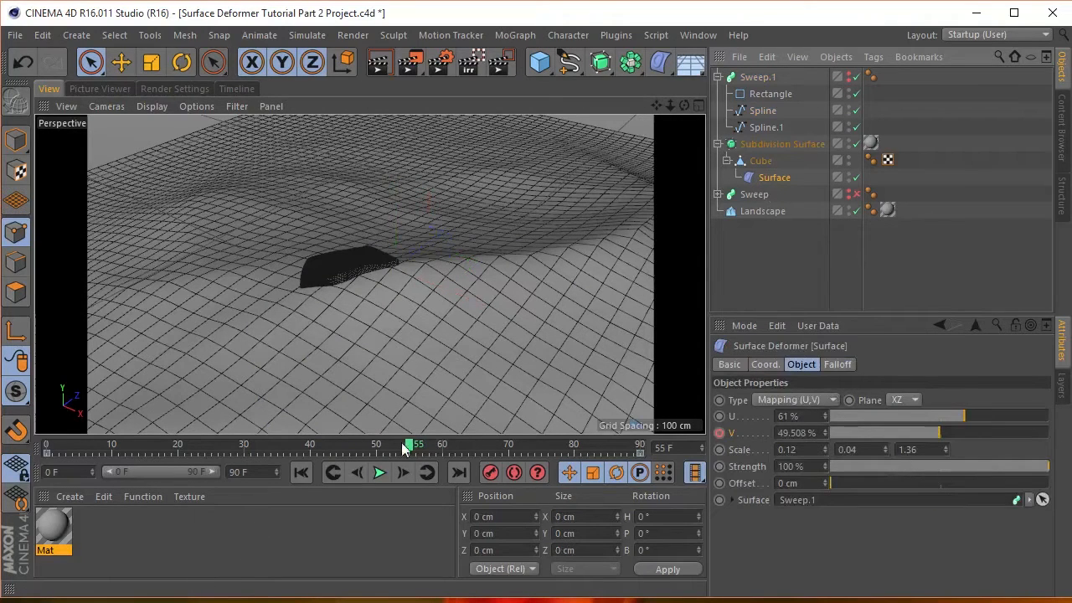
{"action": "left_click_drag", "start_coordinate": [405, 449], "coordinate": [359, 411]}
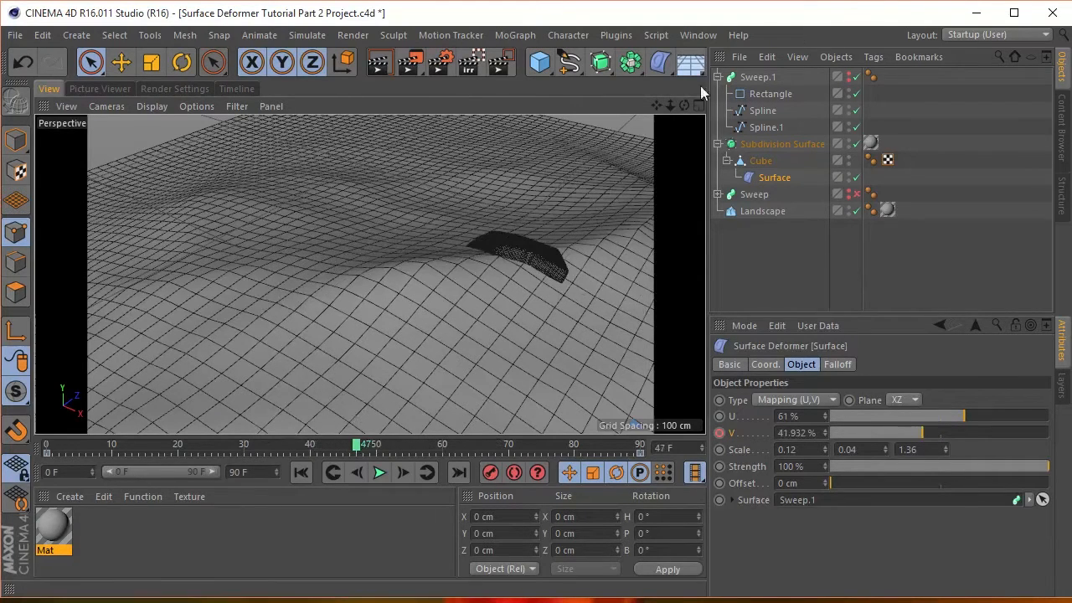
{"action": "left_click_drag", "start_coordinate": [684, 105], "coordinate": [741, 107]}
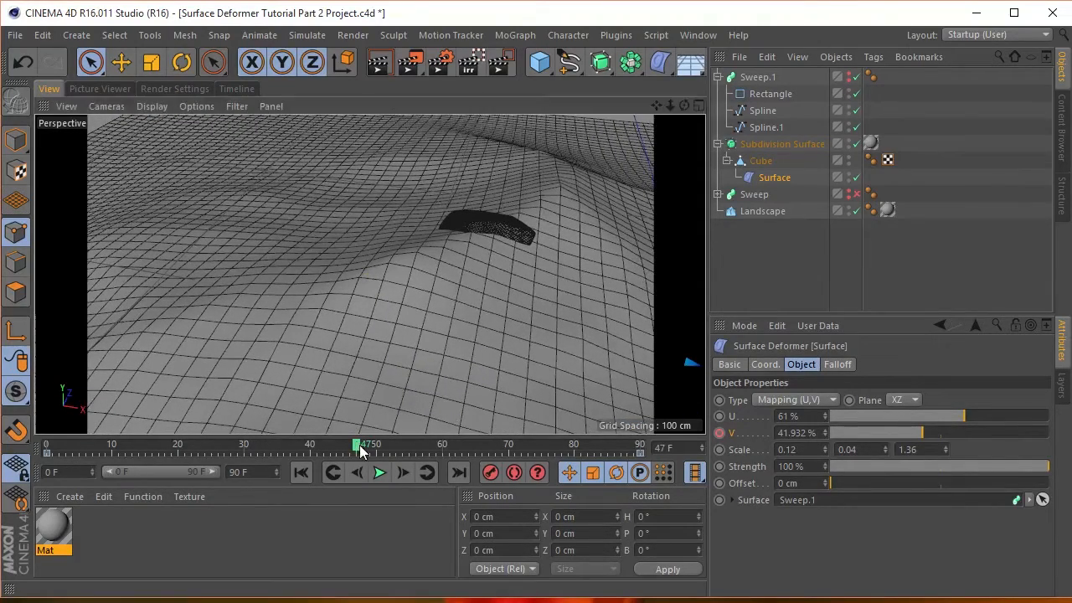
{"action": "left_click_drag", "start_coordinate": [359, 444], "coordinate": [25, 490]}
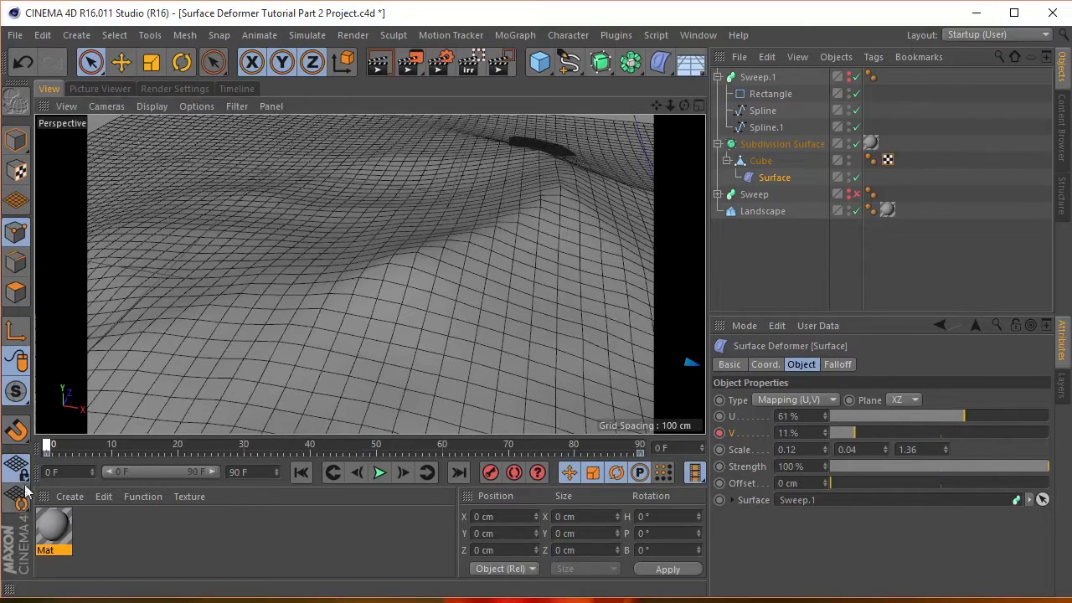
{"action": "left_click_drag", "start_coordinate": [658, 106], "coordinate": [371, 276]}
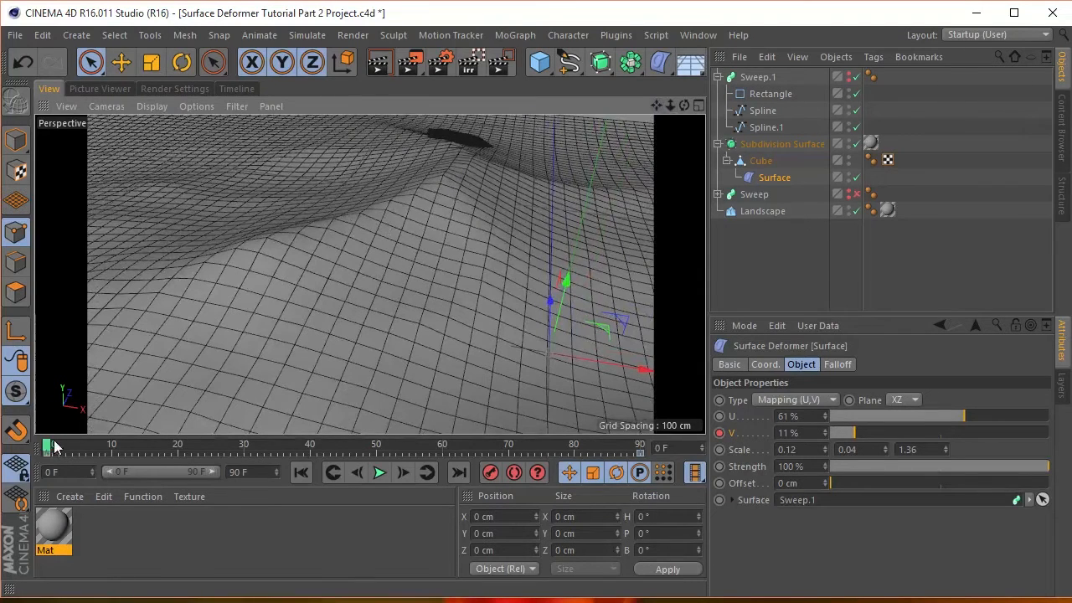
{"action": "mouse_move", "coordinate": [46, 446]}
{"action": "left_mouse_down"}
{"action": "mouse_move", "coordinate": [642, 450]}
{"action": "mouse_move", "coordinate": [46, 448]}
{"action": "left_mouse_up"}
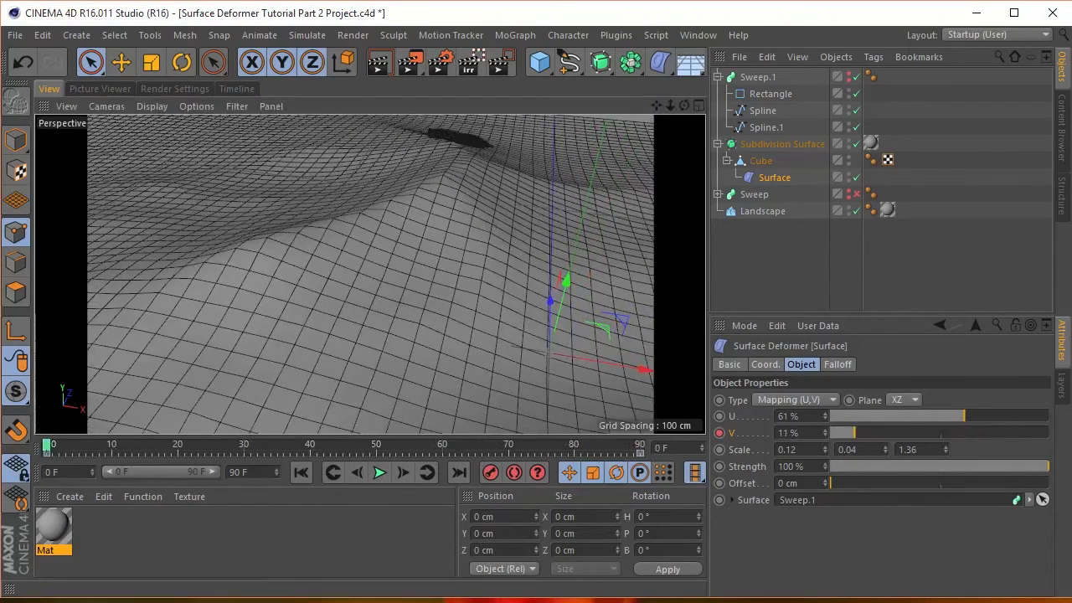
- Set the render output's frame range to end at frame 70 and check the Save settings
{"action": "left_click", "coordinate": [180, 88]}
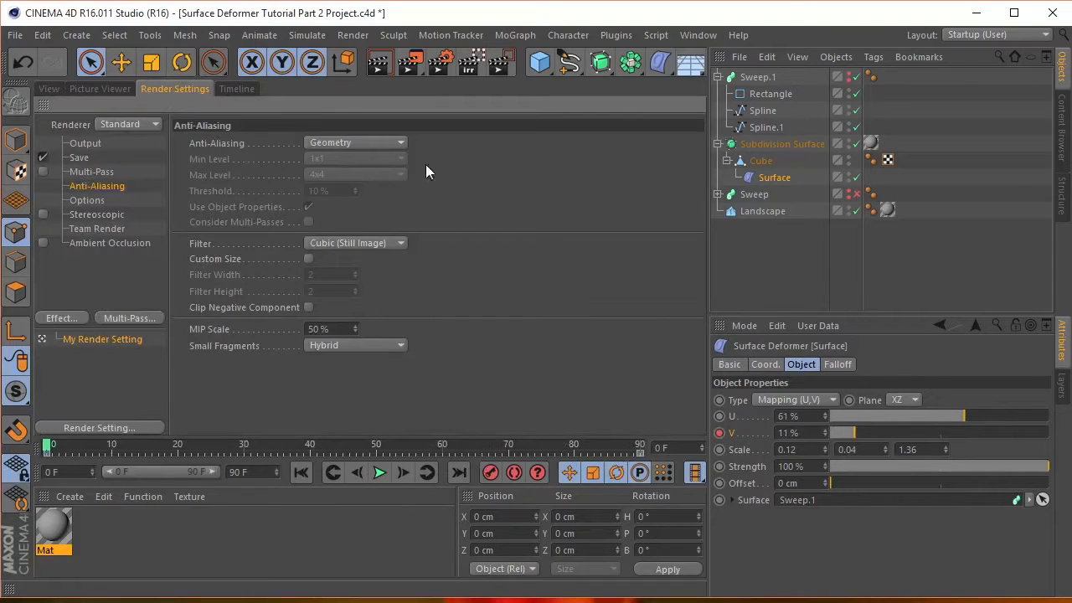
{"action": "left_click", "coordinate": [87, 144]}
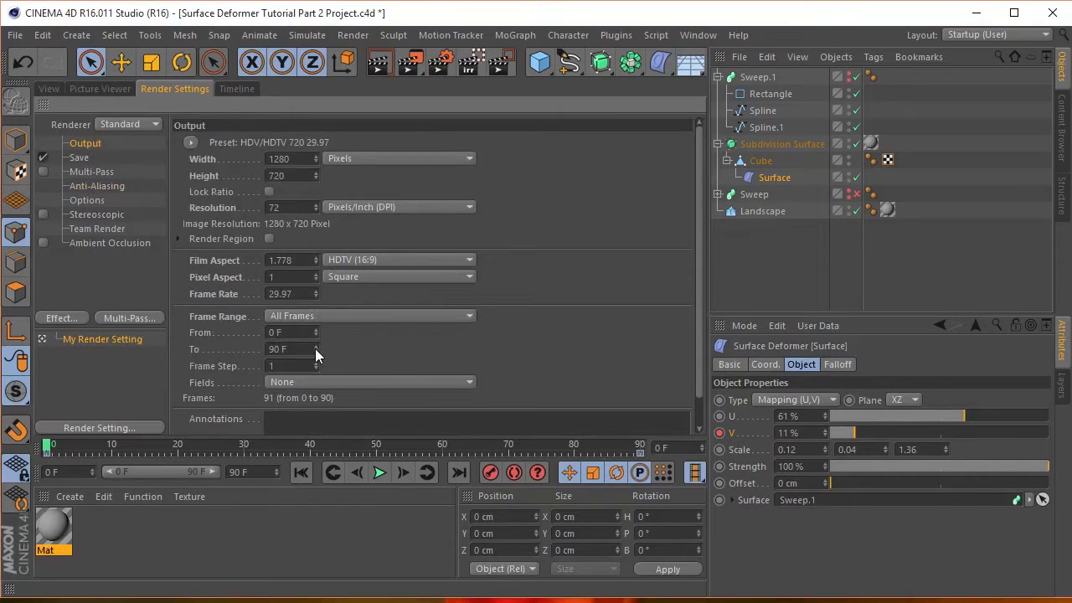
{"action": "left_click_drag", "start_coordinate": [316, 350], "coordinate": [316, 364]}
{"action": "left_click", "coordinate": [78, 157]}
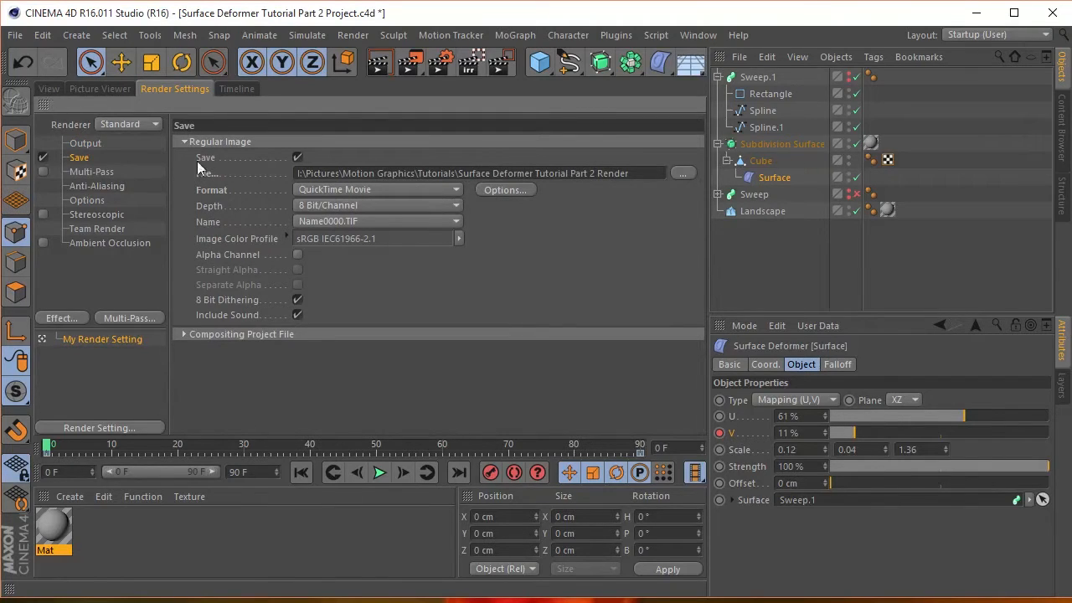
- Lock the render output's aspect ratio, set the width to 960 pixels, and return to the perspective view
{"action": "left_click", "coordinate": [85, 144]}
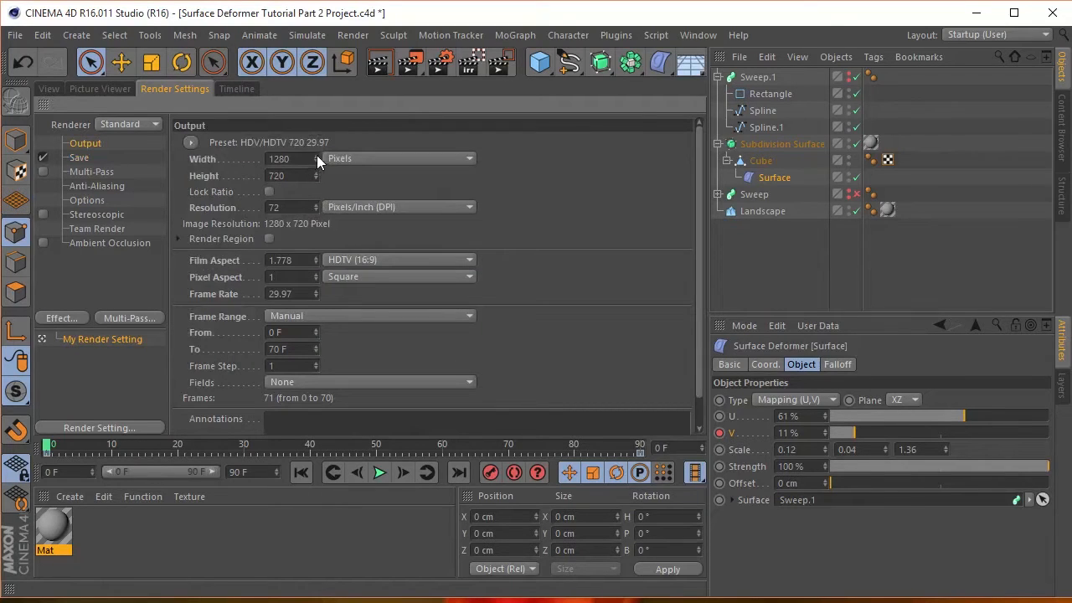
{"action": "left_click", "coordinate": [269, 192]}
{"action": "left_click", "coordinate": [278, 158]}
{"action": "type", "text": "960"}
{"action": "key", "text": "Return"}
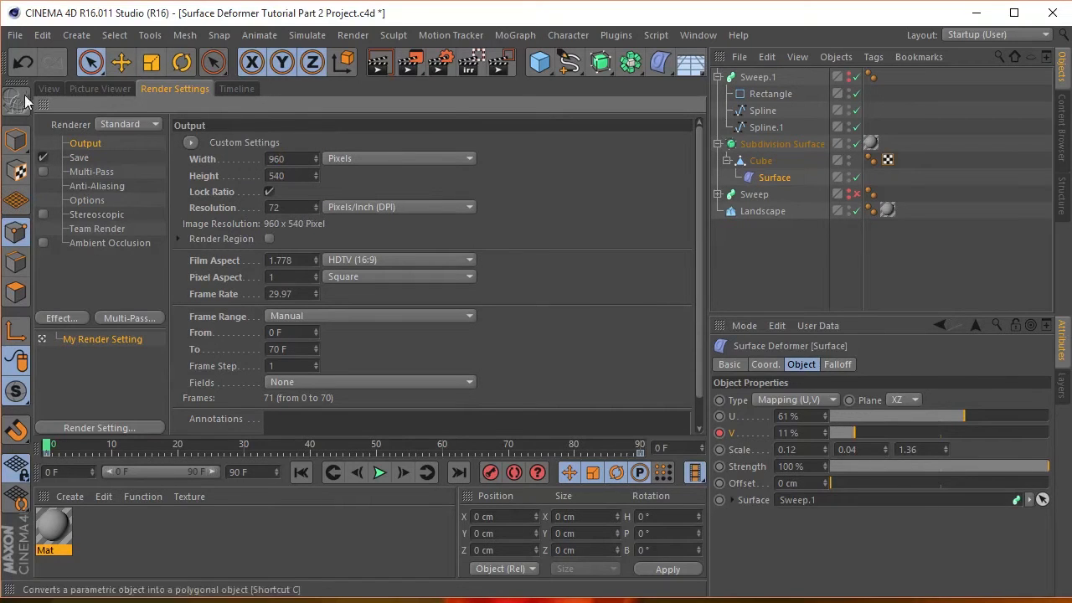
{"action": "left_click", "coordinate": [49, 88]}
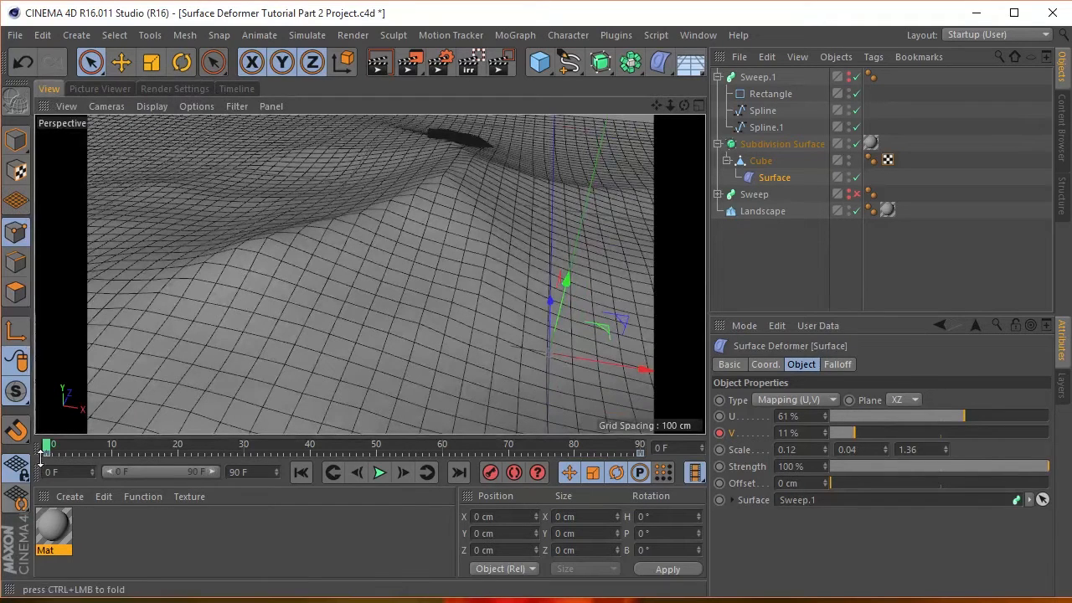
- Go to frame 45, enable Ambient Occlusion for the render, and test-render the perspective view
{"action": "left_click_drag", "start_coordinate": [49, 444], "coordinate": [343, 445]}
{"action": "left_click", "coordinate": [185, 89]}
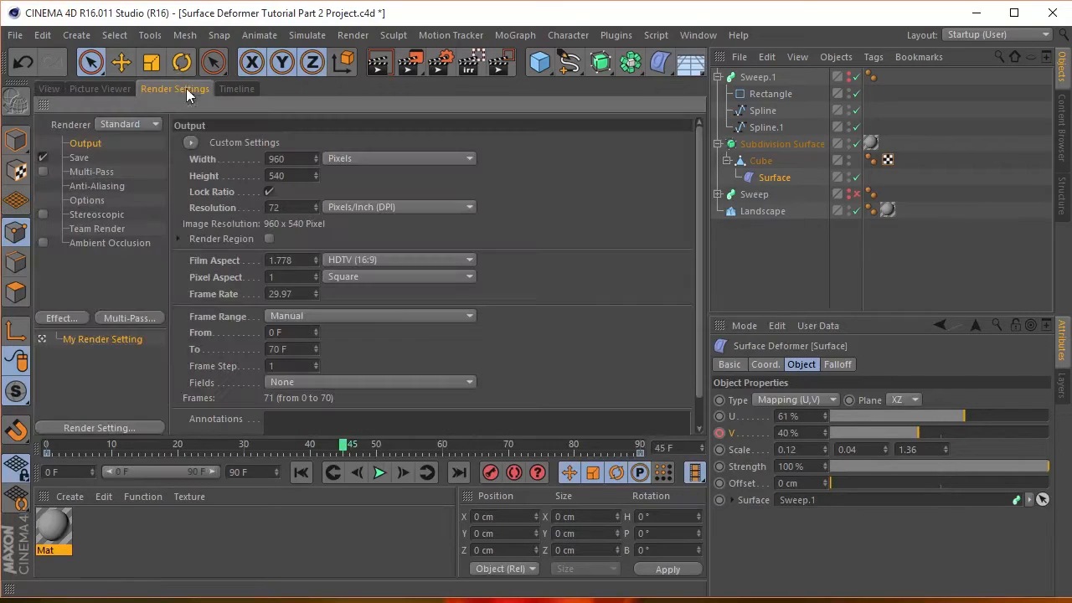
{"action": "left_click", "coordinate": [47, 89]}
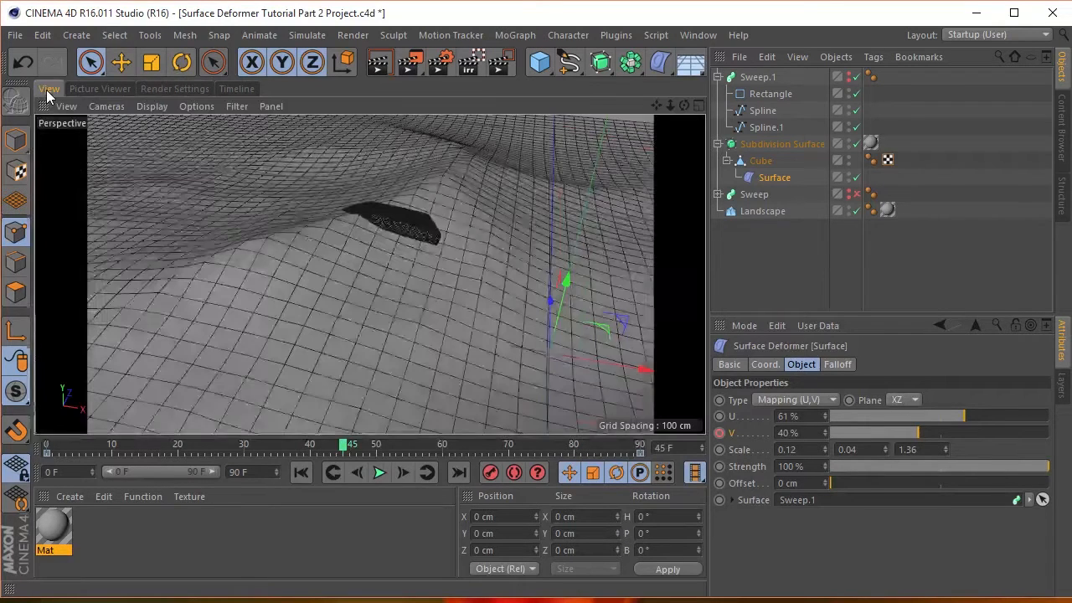
{"action": "left_click", "coordinate": [381, 62]}
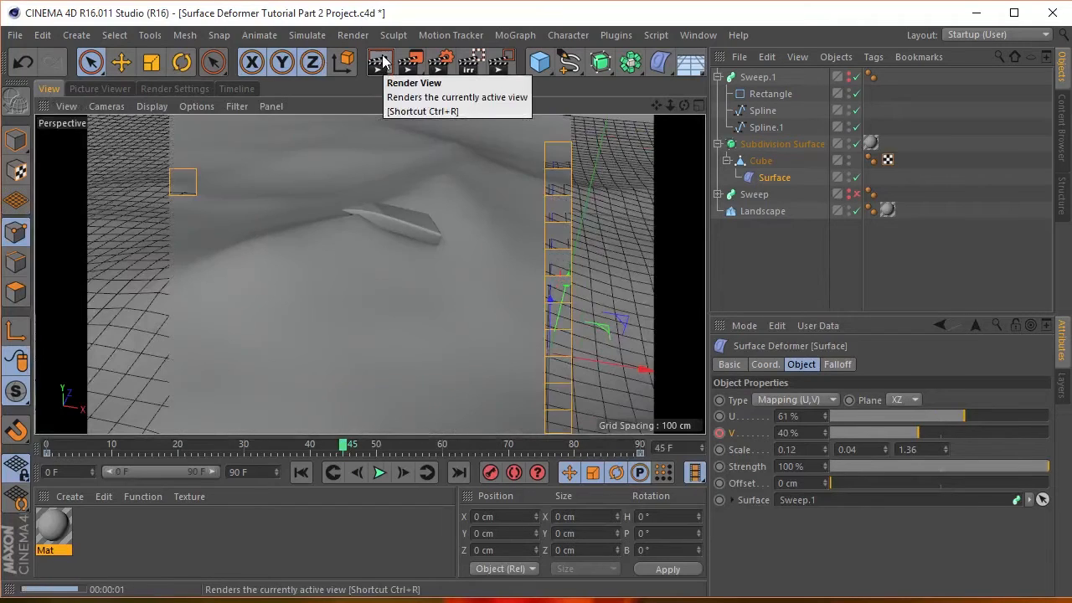
- Recheck the render settings and test-render frame 45 again to compare the shading around the Cube
{"action": "left_click", "coordinate": [175, 87]}
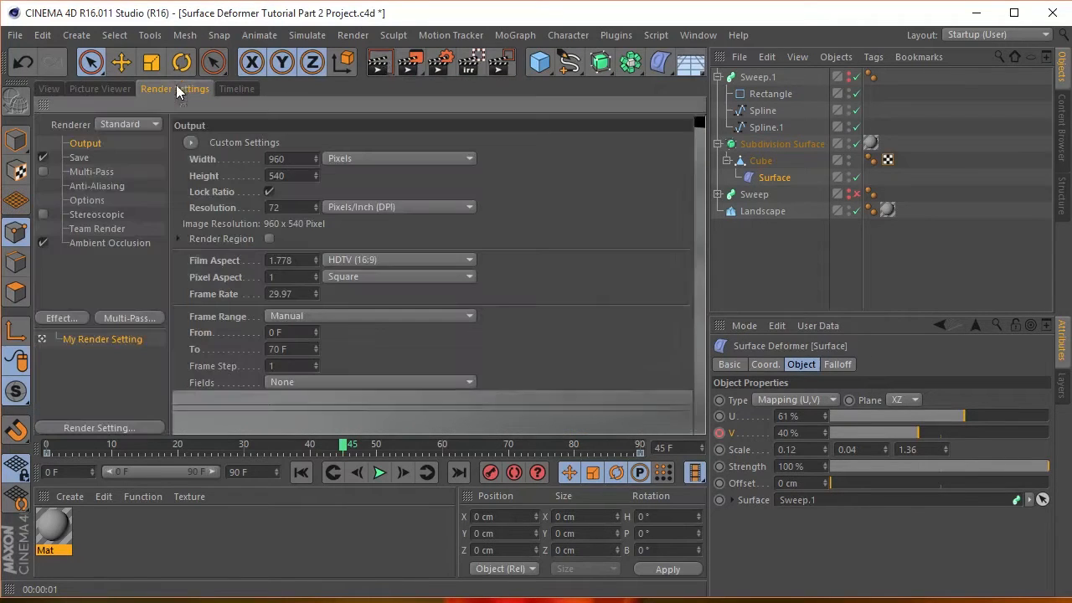
{"action": "left_click", "coordinate": [49, 88]}
{"action": "left_click", "coordinate": [374, 72]}
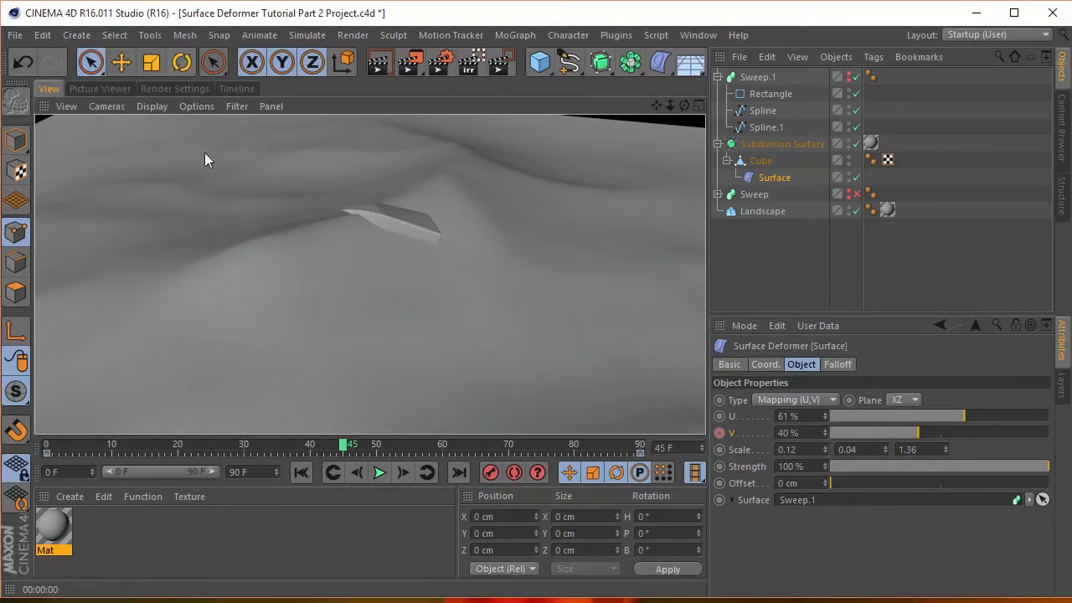
{"action": "left_click", "coordinate": [168, 87]}
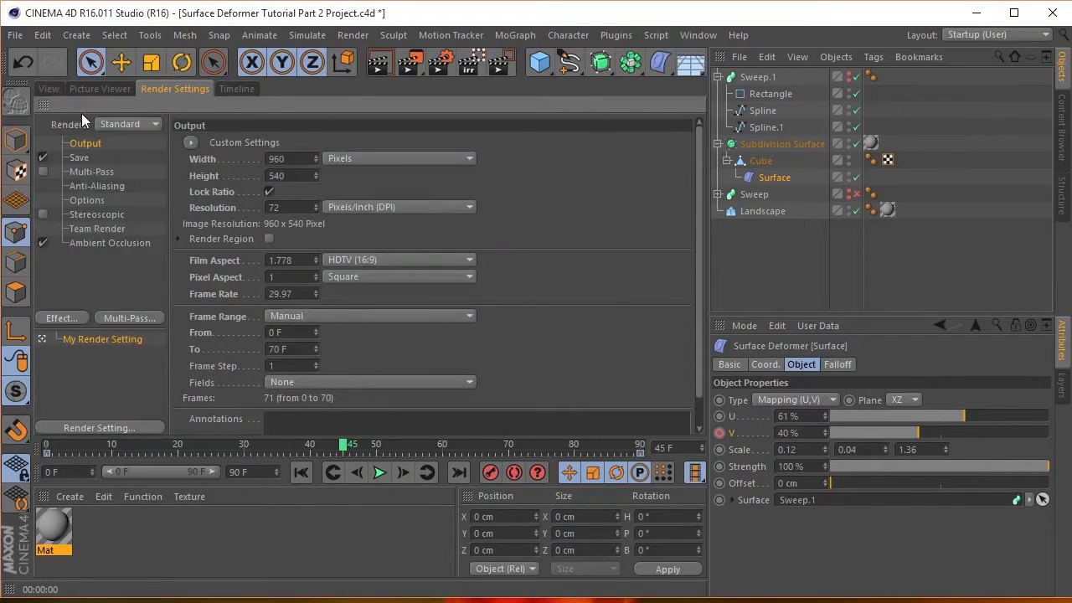
{"action": "left_click", "coordinate": [48, 89]}
- Save the project and render the animation to the Picture Viewer
{"action": "left_click", "coordinate": [15, 34]}
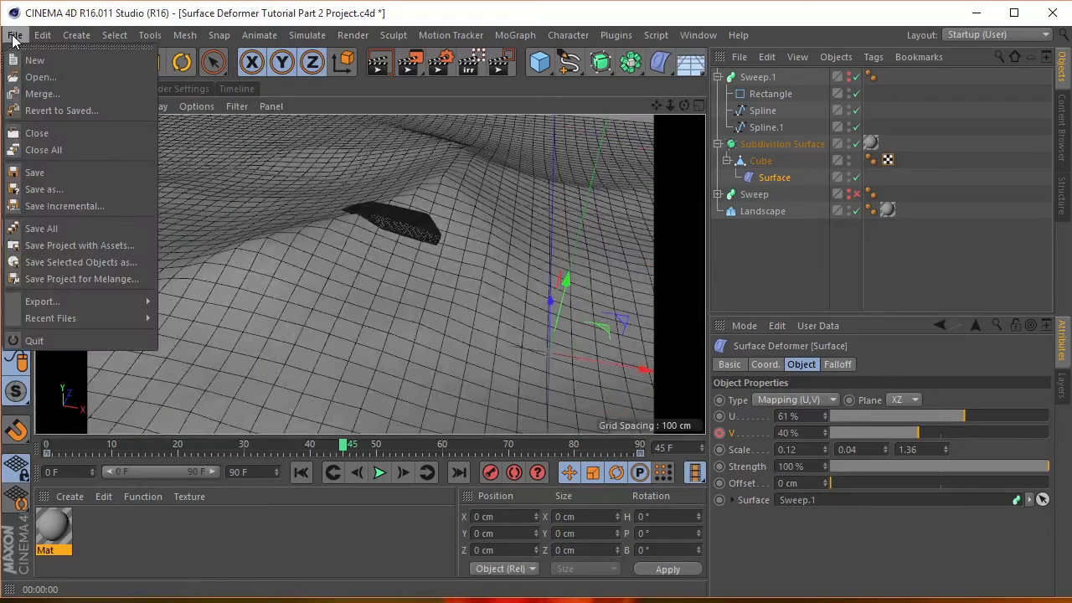
{"action": "mouse_move", "coordinate": [76, 34]}
{"action": "mouse_move", "coordinate": [15, 34]}
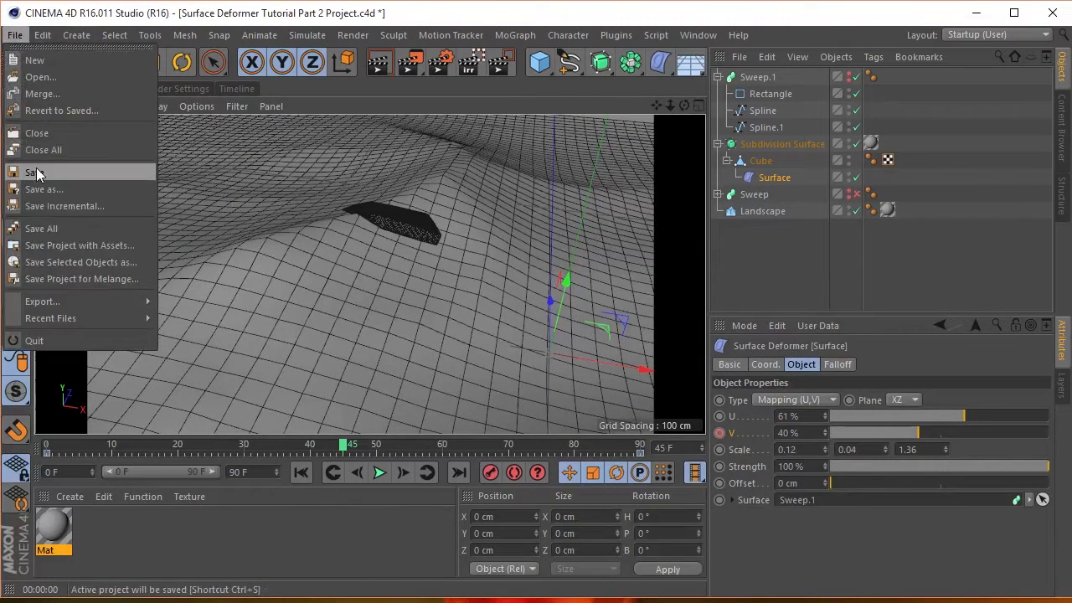
{"action": "left_click", "coordinate": [26, 170]}
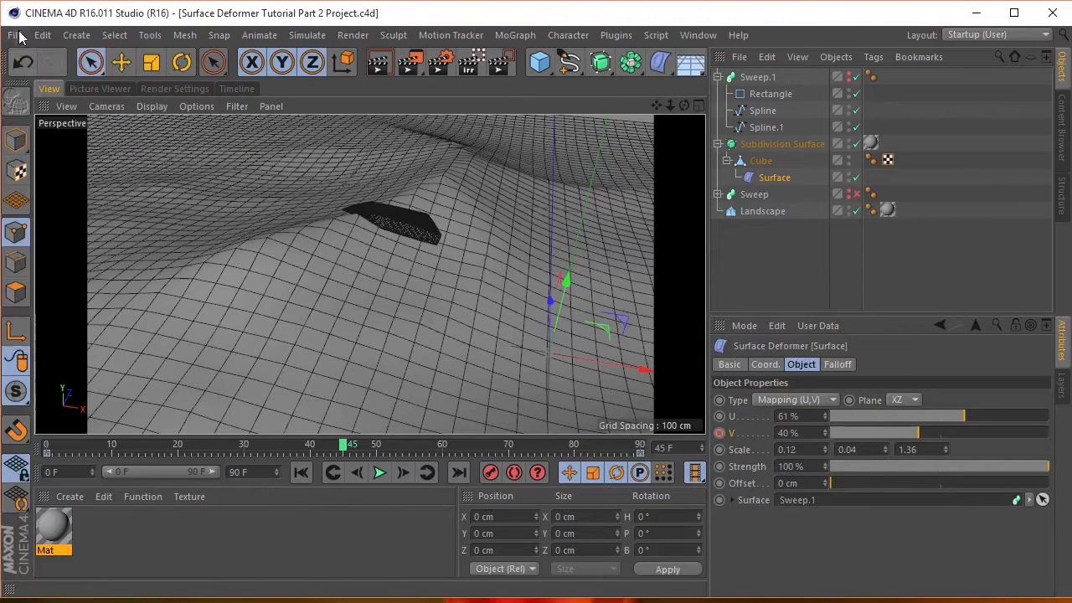
{"action": "left_click", "coordinate": [413, 65]}
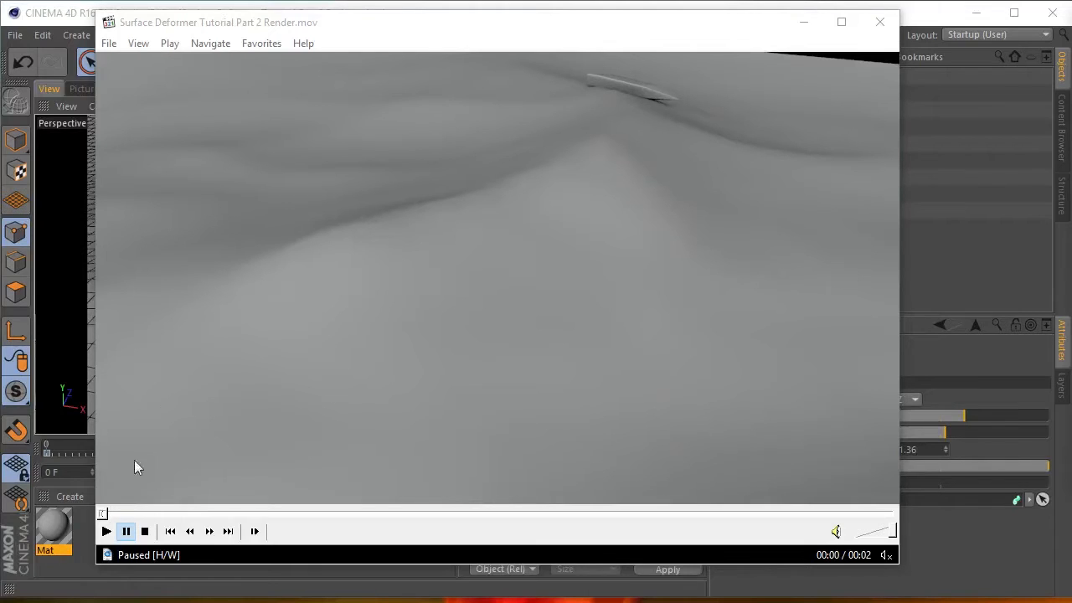
- Play the rendered movie Surface Deformer Tutorial Part 2 Render.mov several times, pausing partway to inspect the Cube's motion, and close the player
{"action": "left_click", "coordinate": [107, 533]}
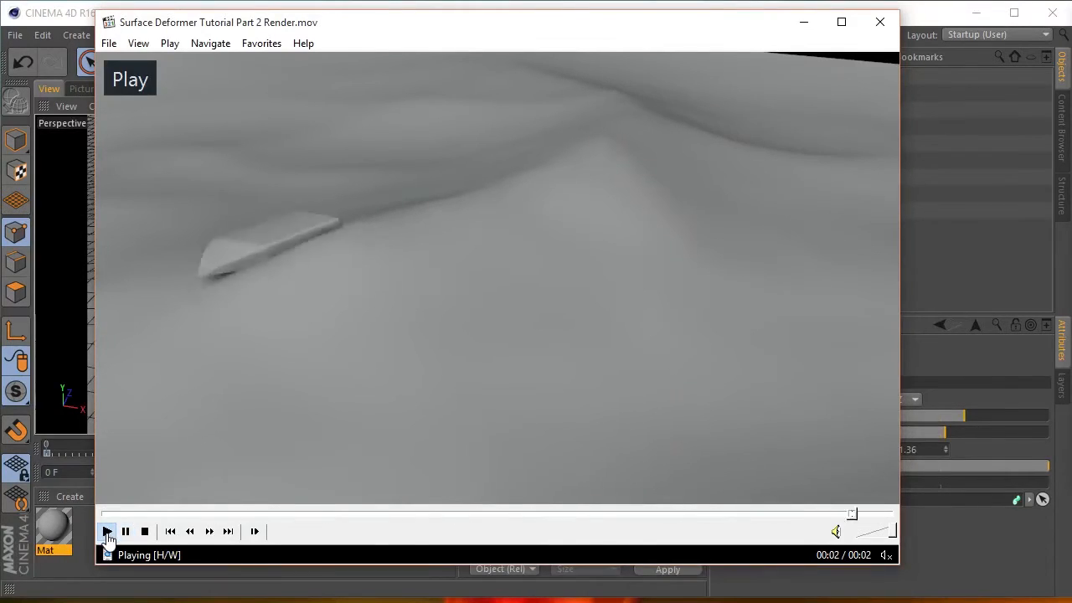
{"action": "left_click", "coordinate": [107, 532]}
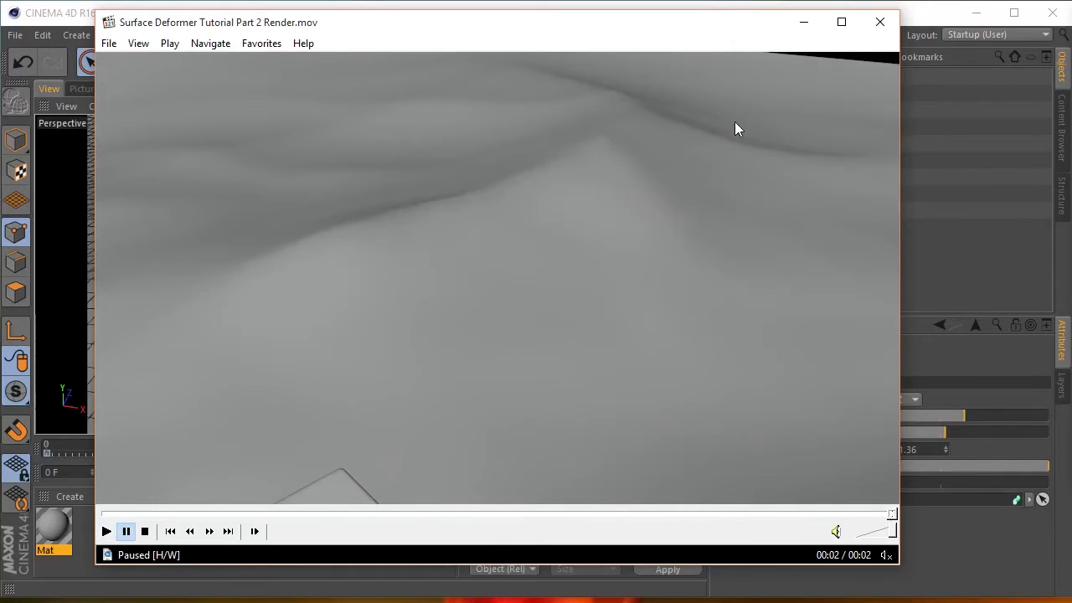
{"action": "left_click", "coordinate": [106, 531]}
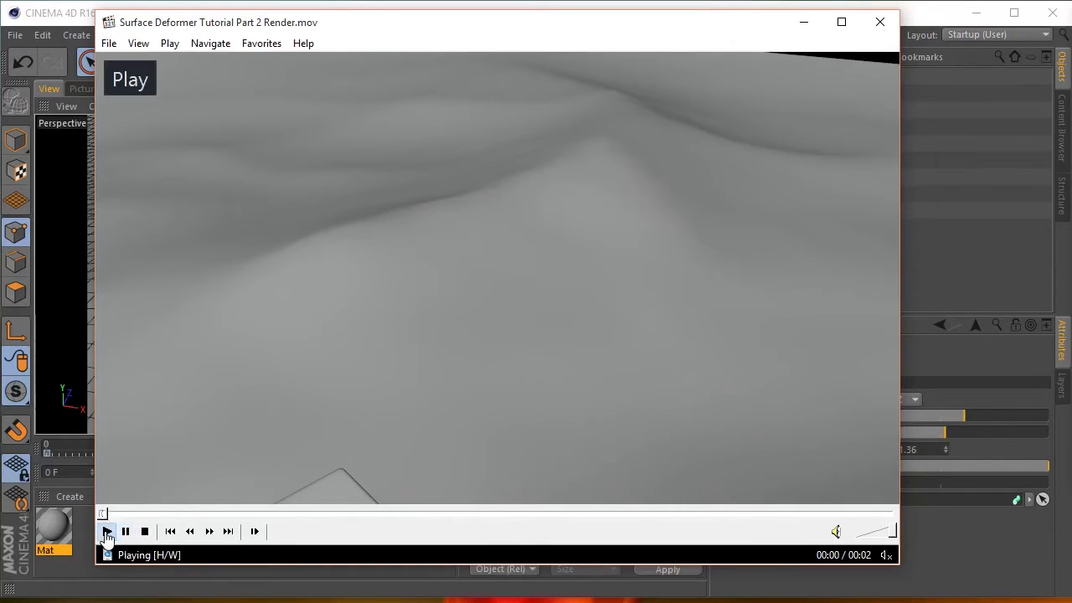
{"action": "left_click", "coordinate": [126, 531]}
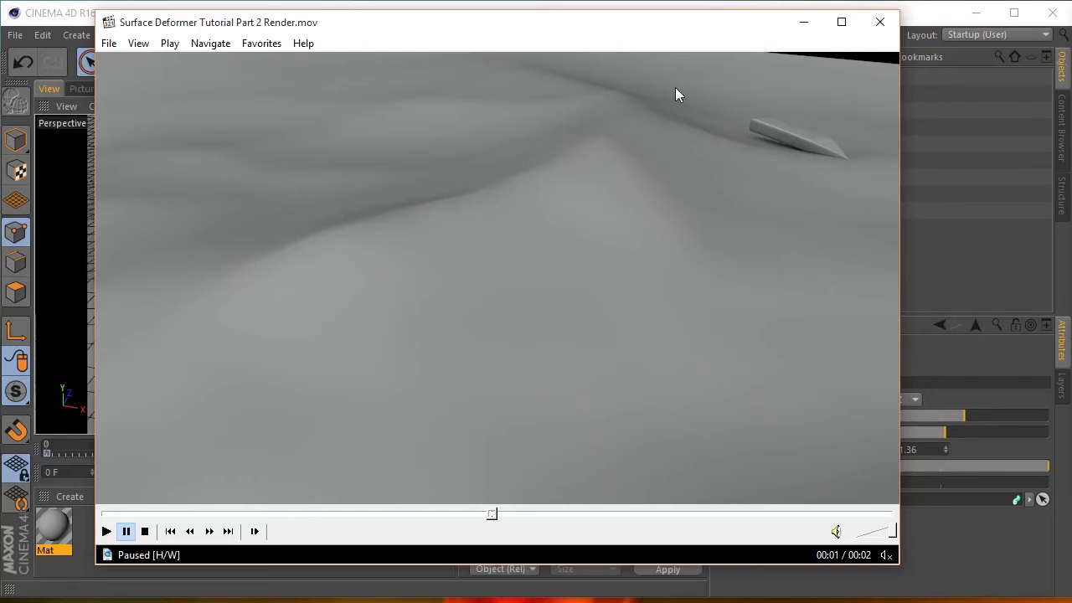
{"action": "left_click", "coordinate": [106, 531]}
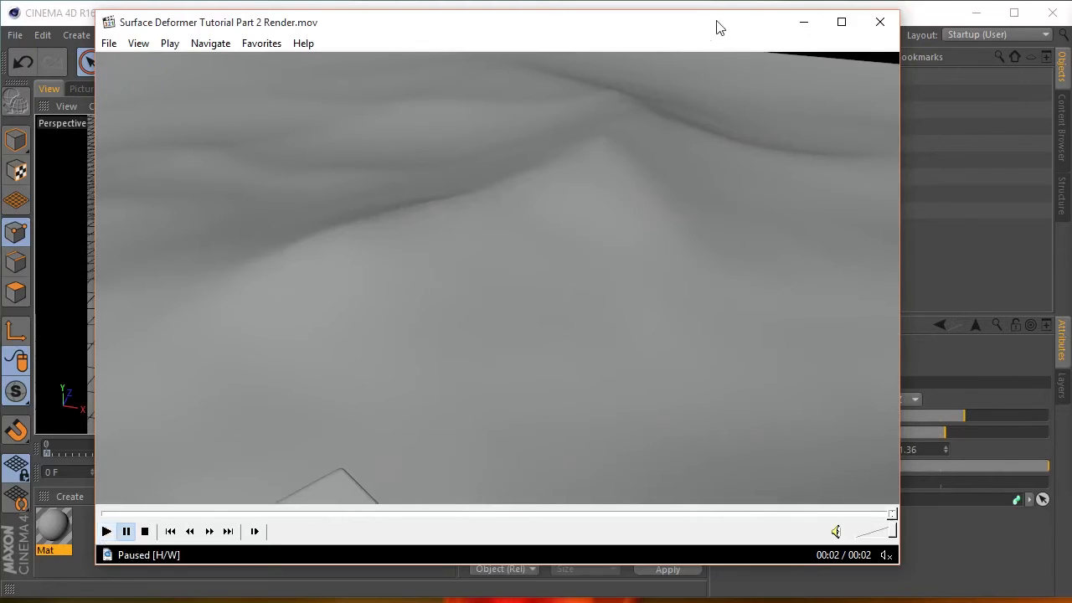
{"action": "left_click", "coordinate": [879, 23]}
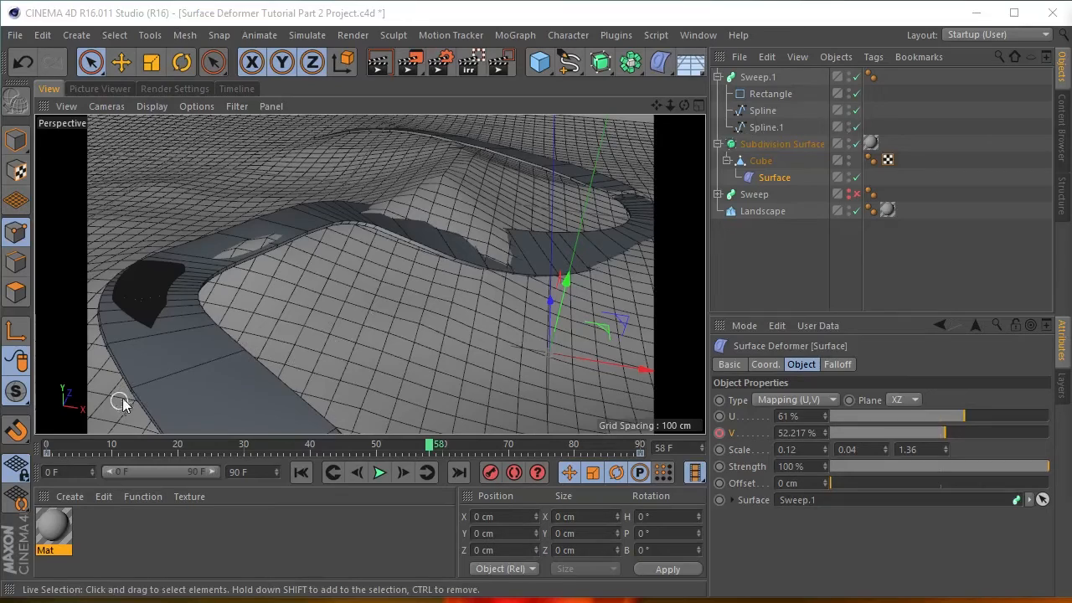
- Examine the swept path across the landscape up close and from a distance, and check the Surface deformer's Strength setting
{"action": "scroll", "coordinate": [285, 285], "scroll_direction": "down", "scroll_amount": 6}
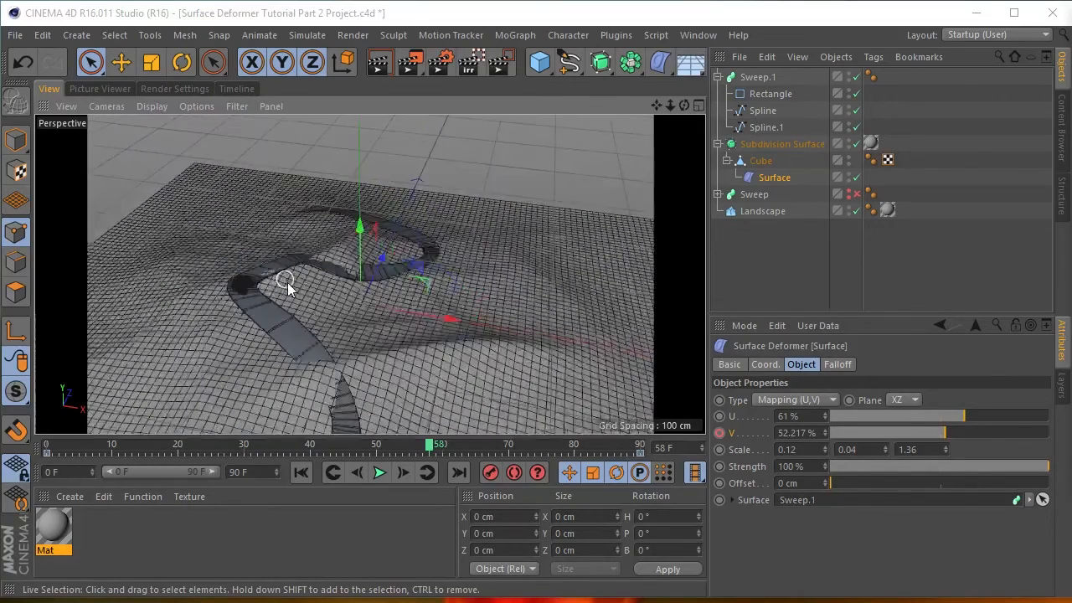
{"action": "scroll", "coordinate": [287, 288], "scroll_direction": "down", "scroll_amount": 3}
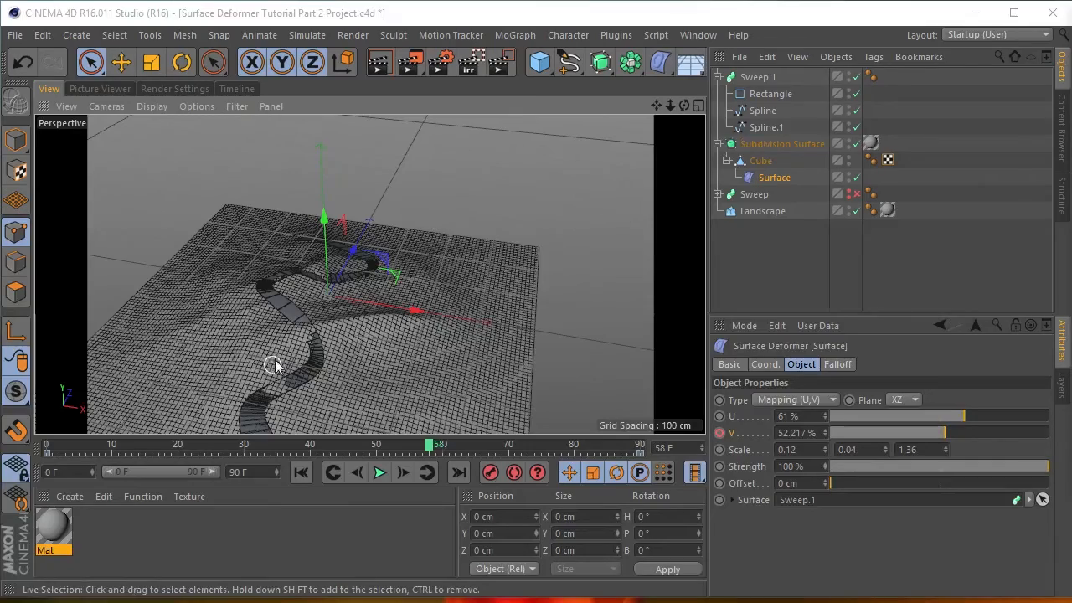
{"action": "scroll", "coordinate": [285, 335], "scroll_direction": "up", "scroll_amount": 5}
{"action": "scroll", "coordinate": [292, 335], "scroll_direction": "up", "scroll_amount": 5}
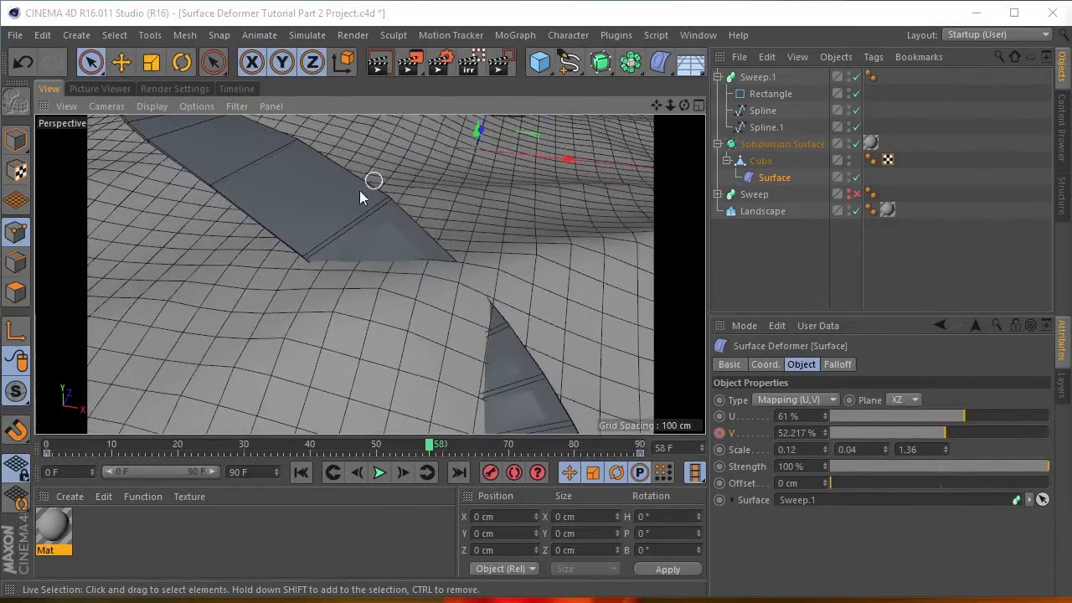
{"action": "scroll", "coordinate": [352, 192], "scroll_direction": "down", "scroll_amount": 5}
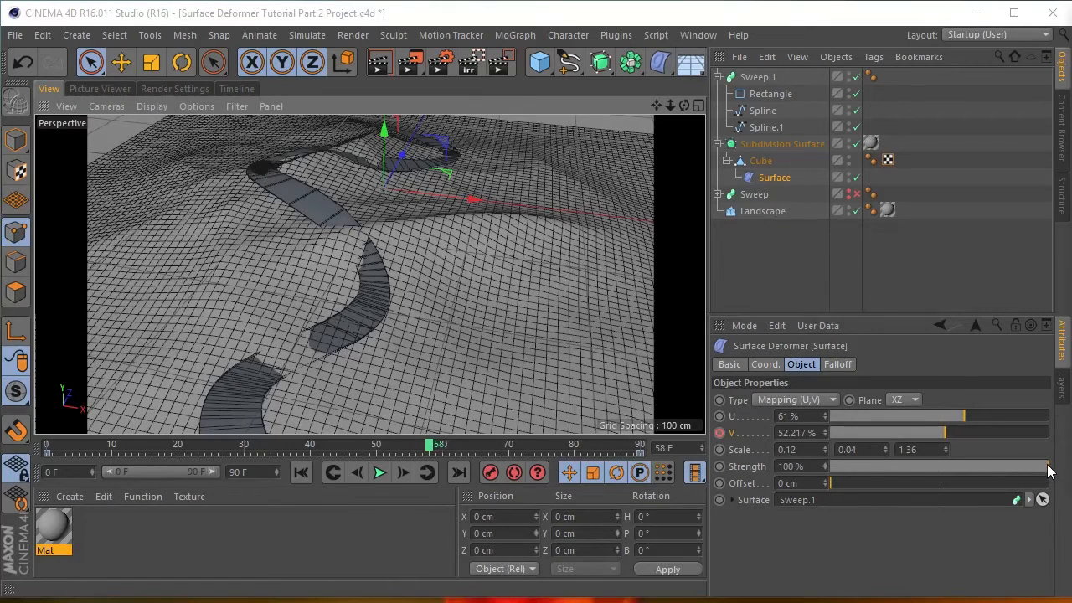
{"action": "left_click_drag", "start_coordinate": [1047, 471], "coordinate": [1069, 474]}
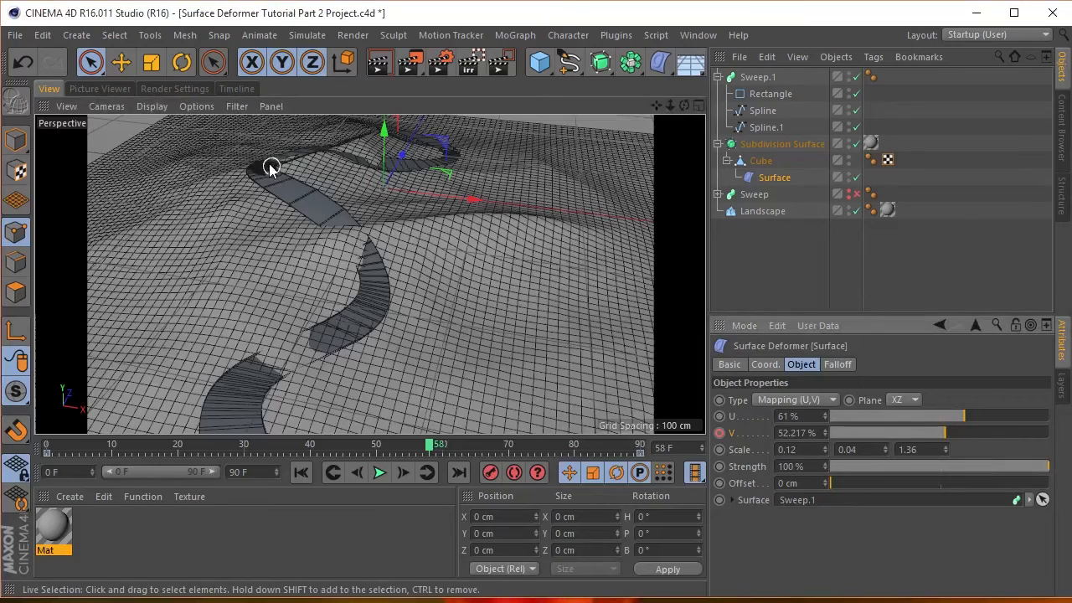
{"action": "mouse_move", "coordinate": [1047, 471]}
{"action": "left_mouse_down"}
{"action": "mouse_move", "coordinate": [997, 445]}
{"action": "mouse_move", "coordinate": [806, 409]}
{"action": "mouse_move", "coordinate": [1057, 457]}
{"action": "left_mouse_up"}
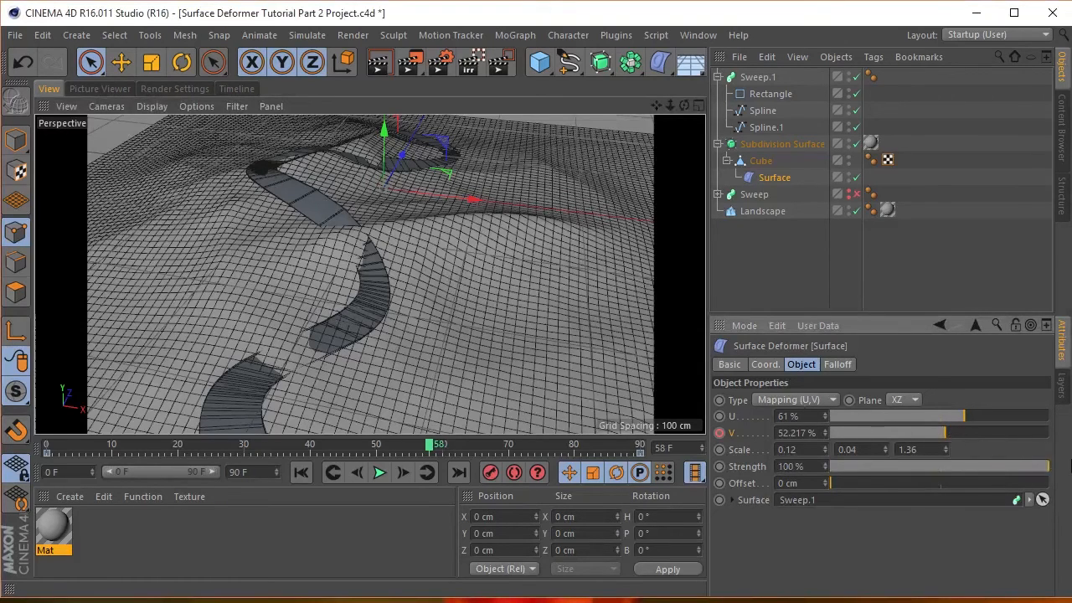